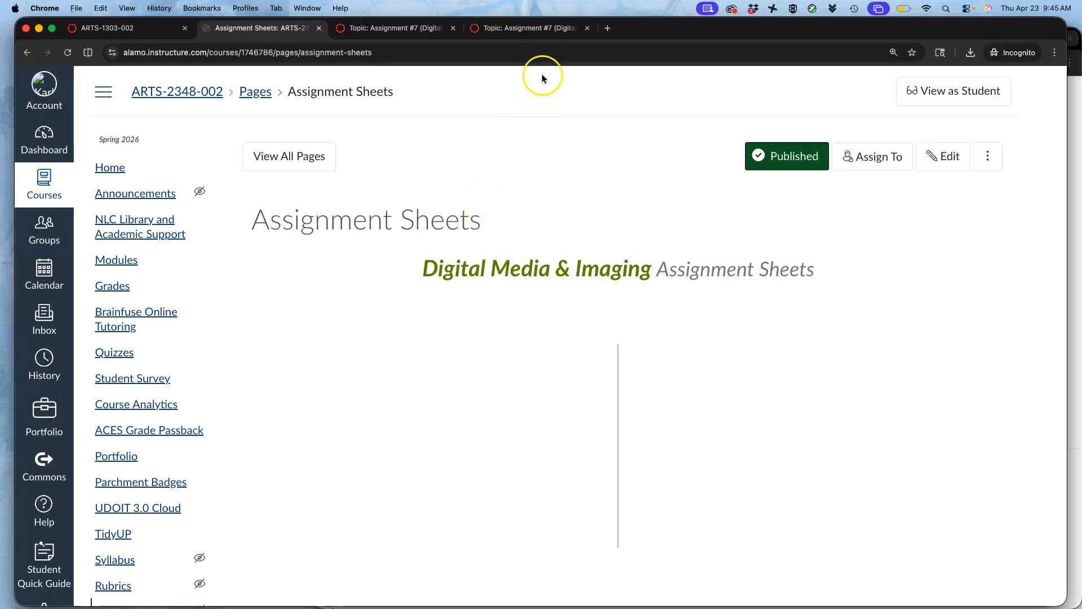
- Open the Assignment #7 links "An Exhaustive Explanation of Digital Painting" and "An Inspiring Process Exploration in Digital Painting" in separate new tabs
scroll(576, 345, down, 20)
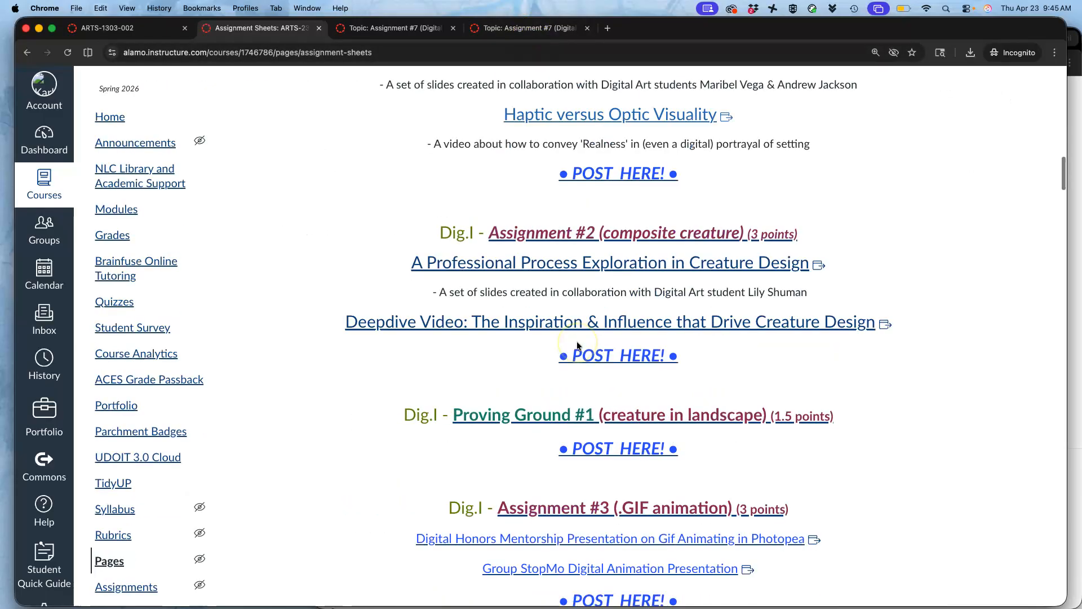
scroll(577, 345, down, 6)
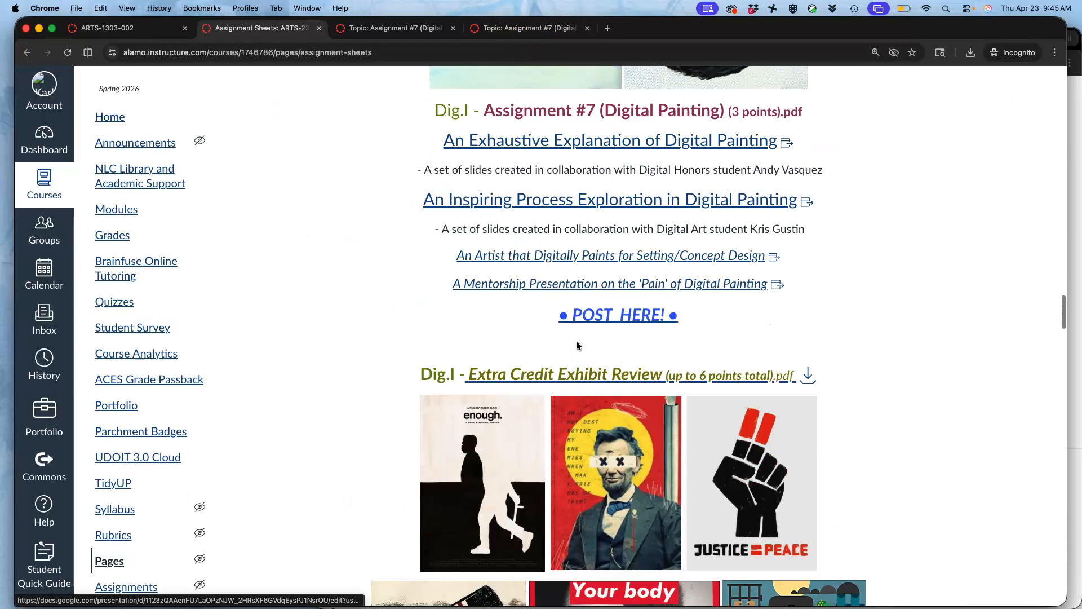
scroll(577, 345, up, 2)
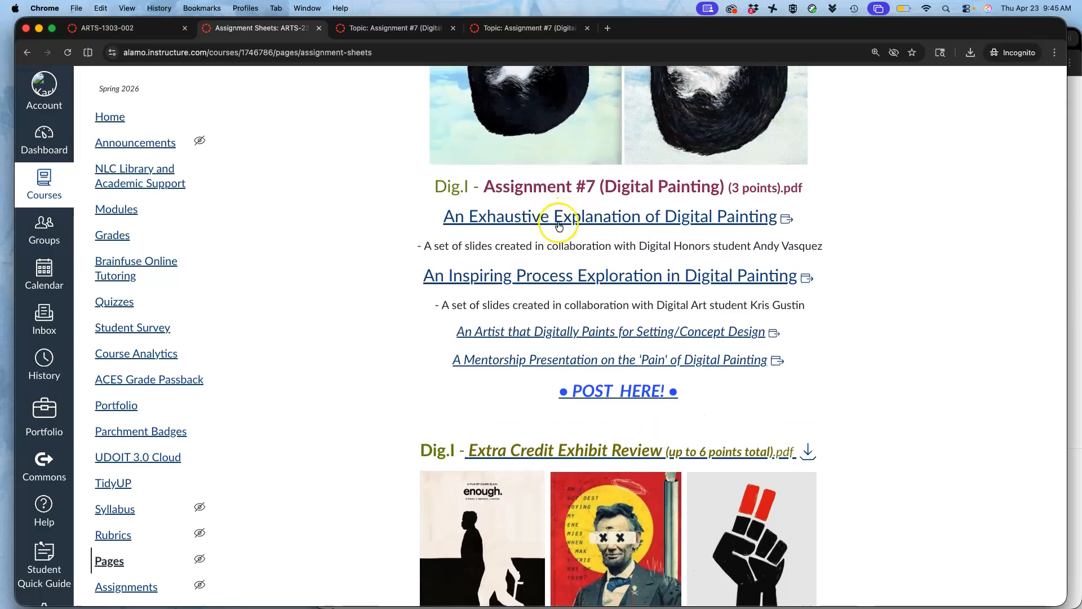
scroll(558, 225, up, 1)
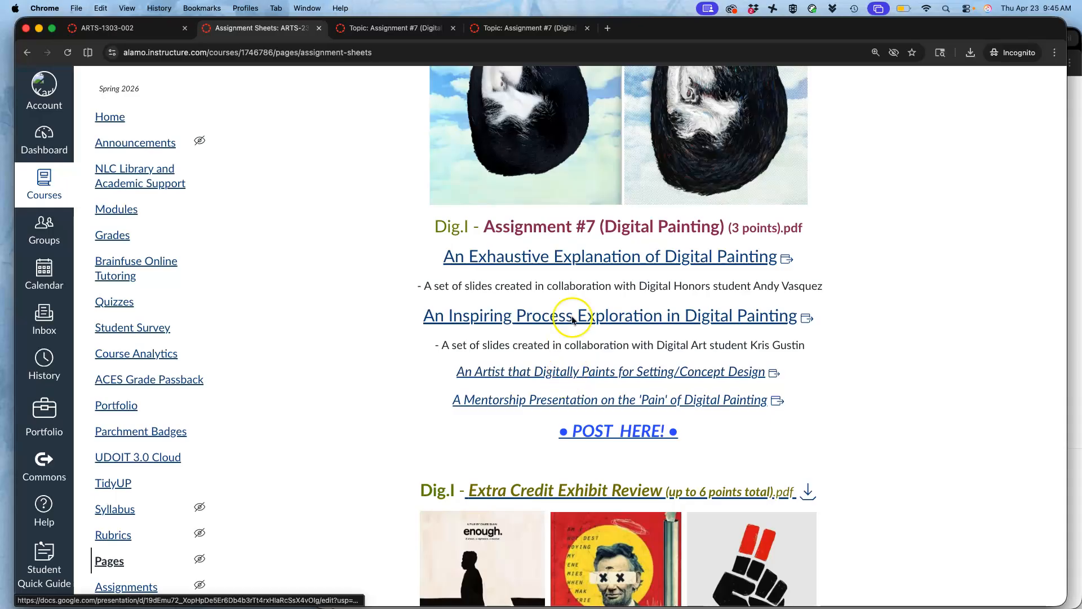
right_click(581, 258)
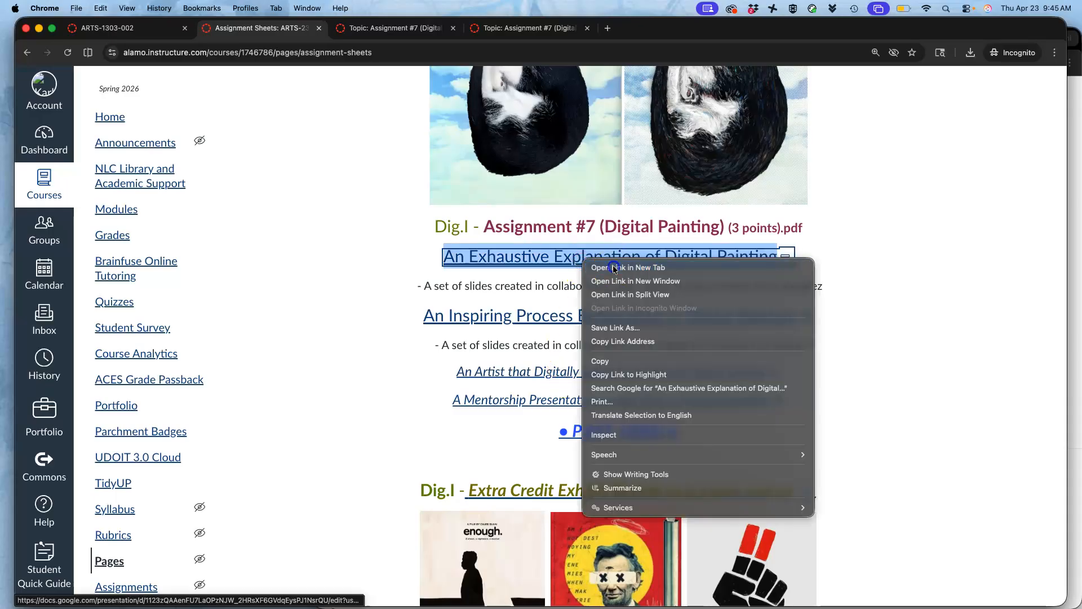
click(611, 266)
right_click(592, 315)
click(610, 323)
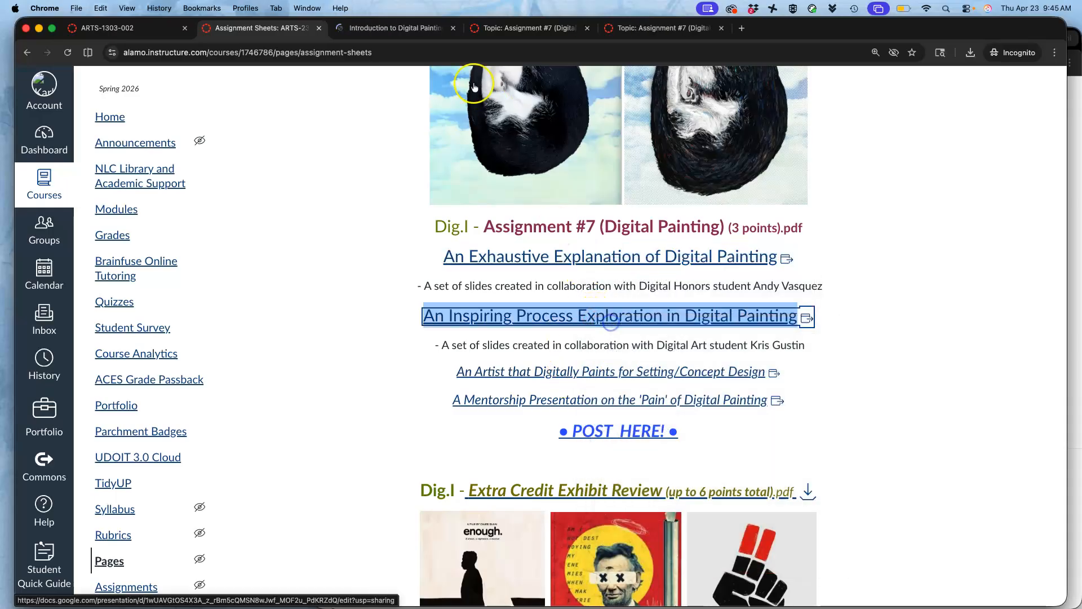
- View the Introduction to Digital Painting deck, and look through the process exploration deck from the artist introduction to the painting process and inspirations
click(394, 28)
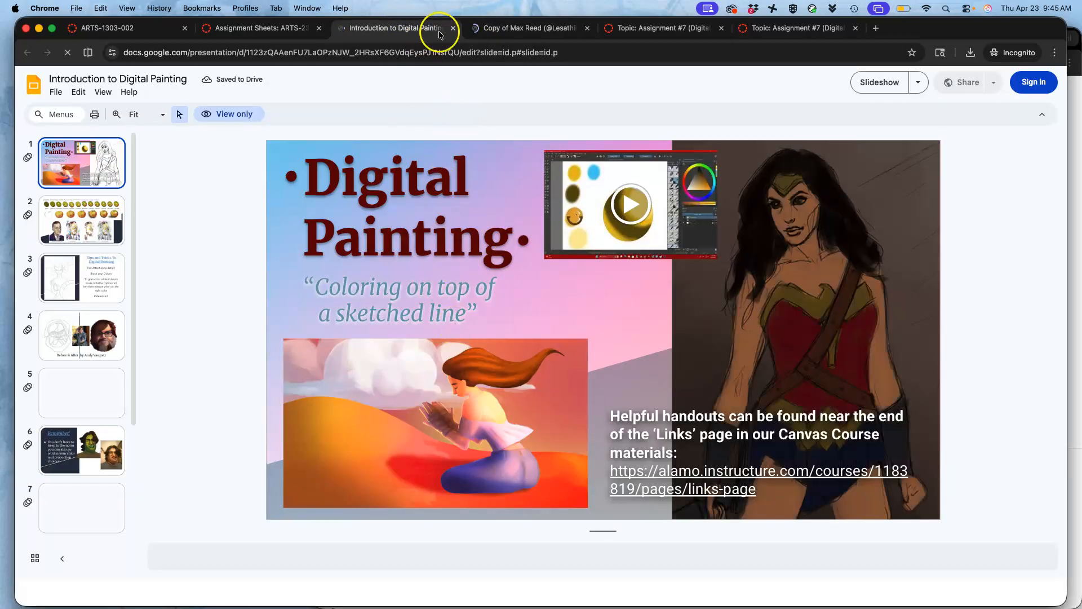
click(525, 31)
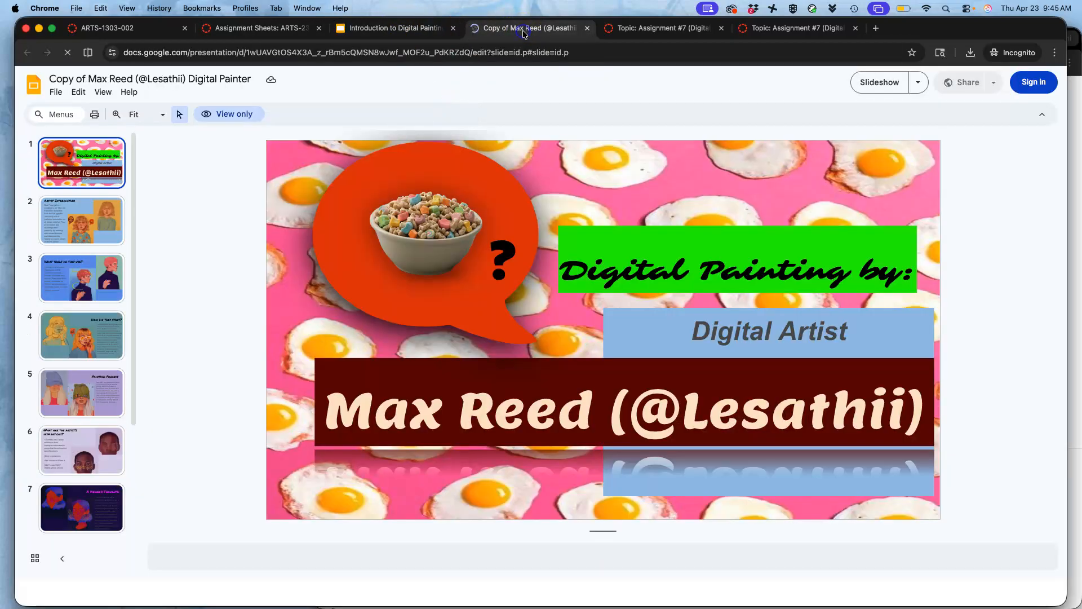
click(90, 230)
click(85, 281)
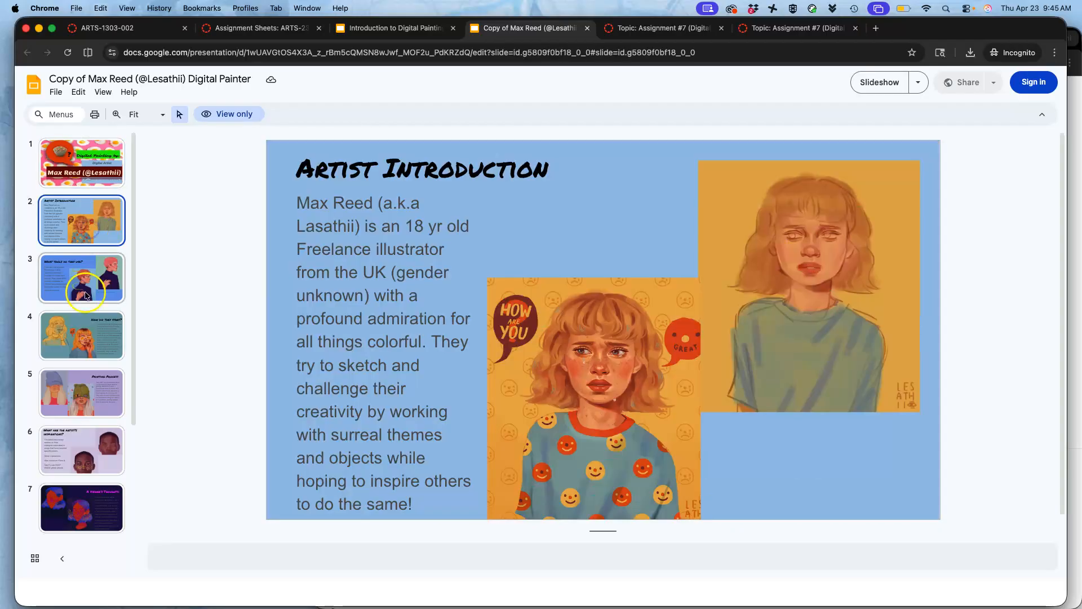
click(85, 345)
click(83, 392)
click(86, 450)
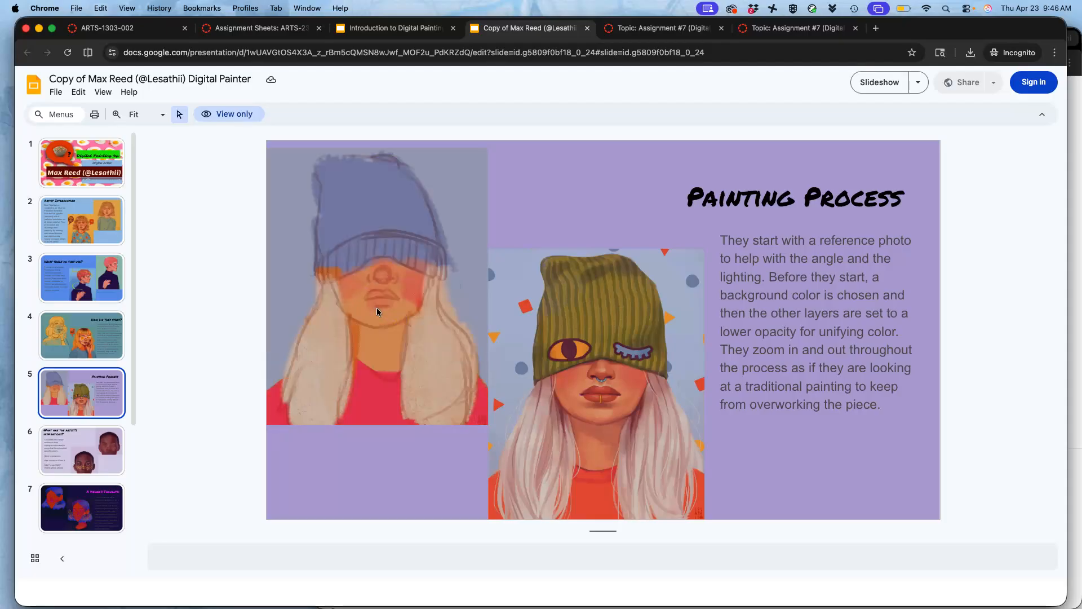
- Return to the Assignment Sheets page and open "An Artist that Digitally Paints for Setting/Concept Design" in a new tab and view it
click(398, 28)
click(287, 31)
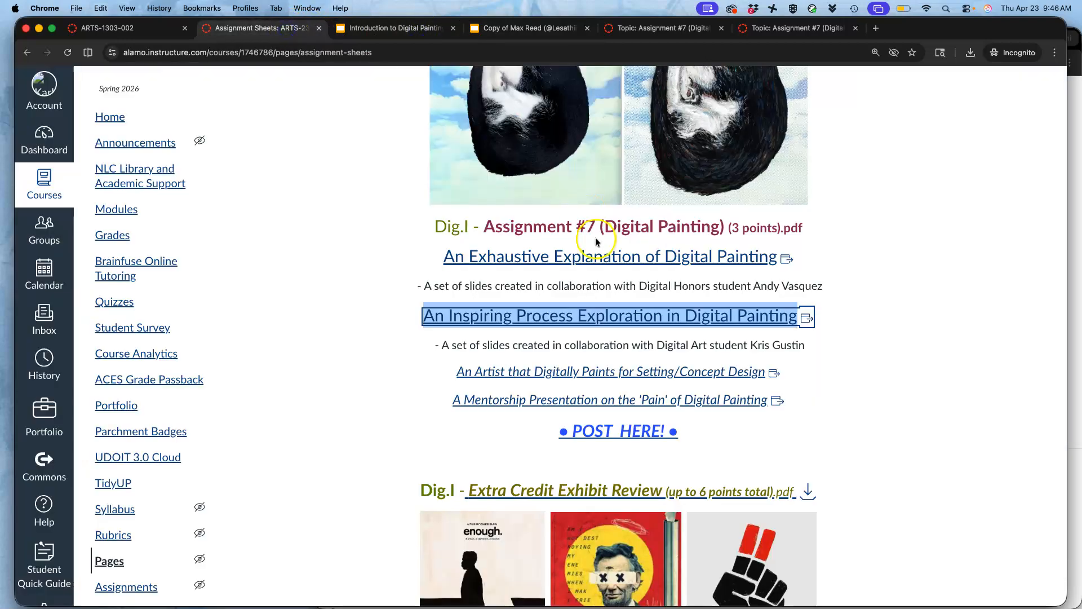
right_click(590, 370)
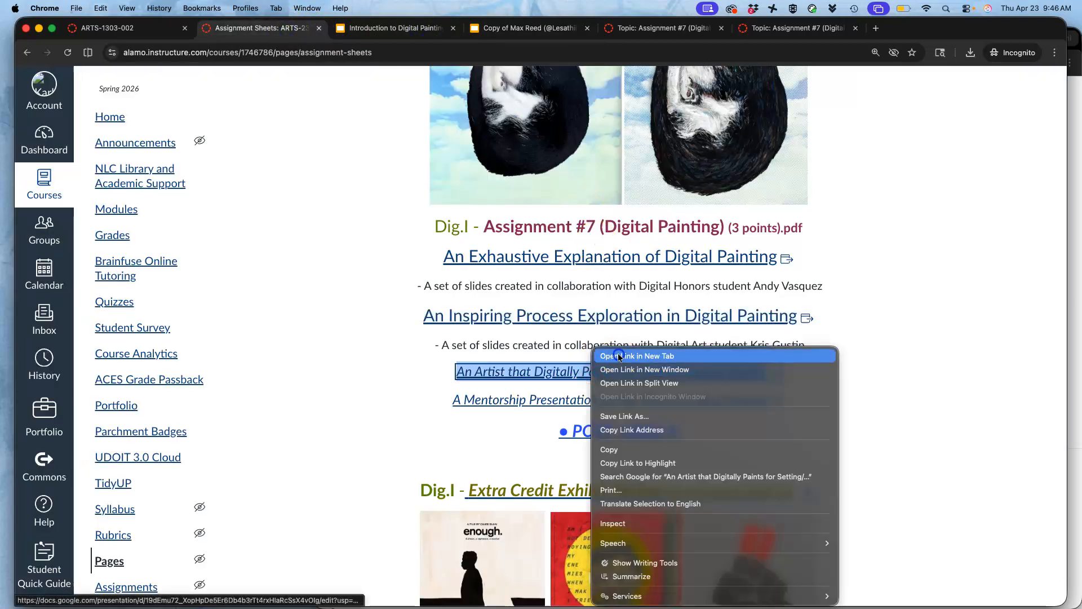
click(619, 356)
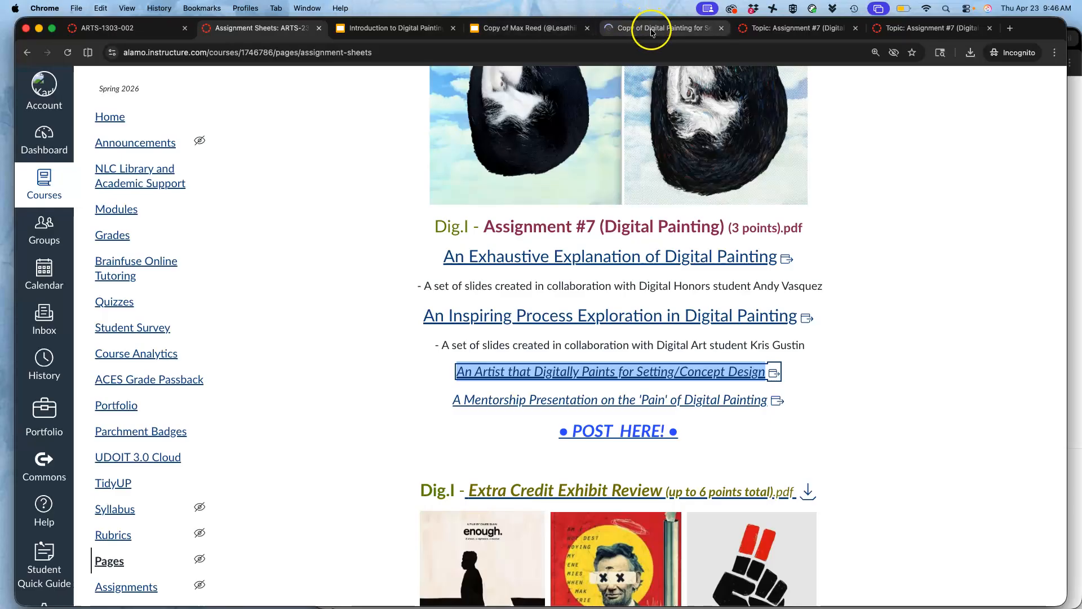
click(651, 31)
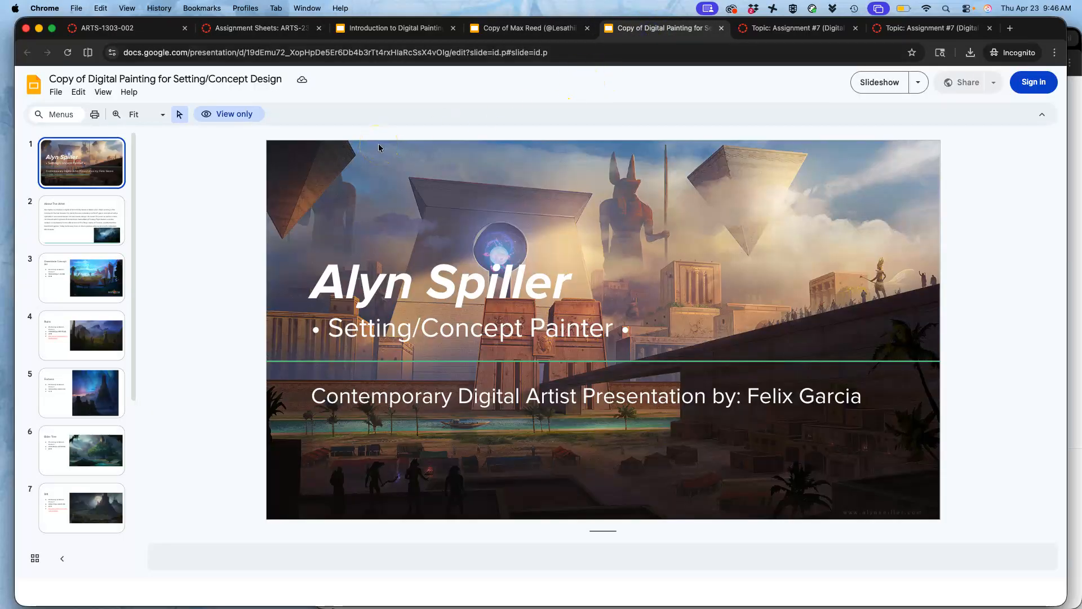
- Look through slides 3 to 8 of the setting/concept design deck, including Ruins and Shadows of Oblivion, and go back to Rift
click(106, 276)
click(100, 334)
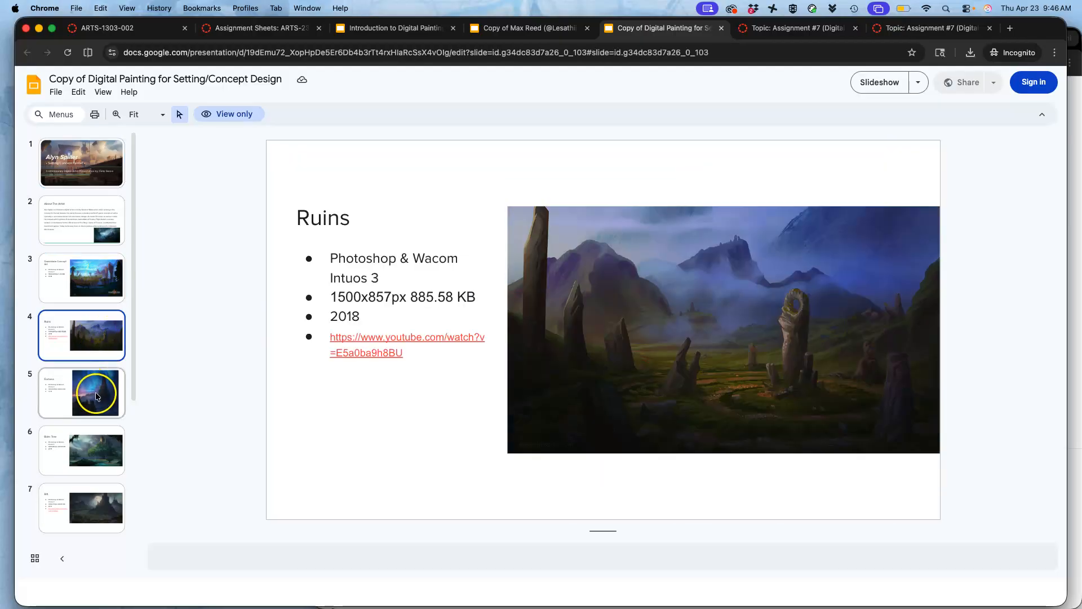
click(97, 395)
click(96, 450)
scroll(96, 450, down, 1)
click(97, 450)
scroll(87, 451, down, 3)
click(83, 436)
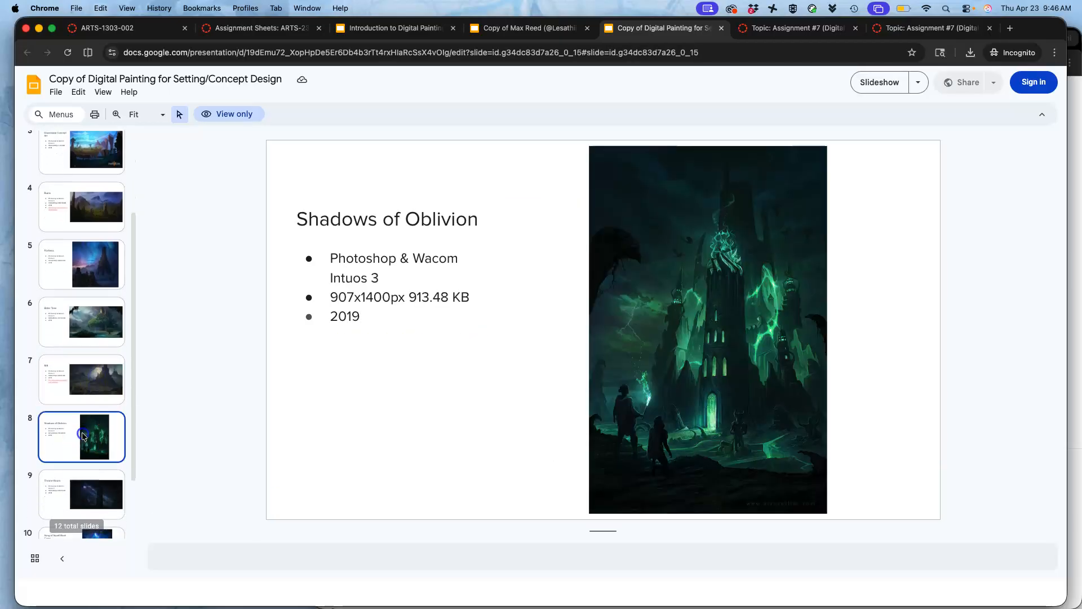
click(88, 386)
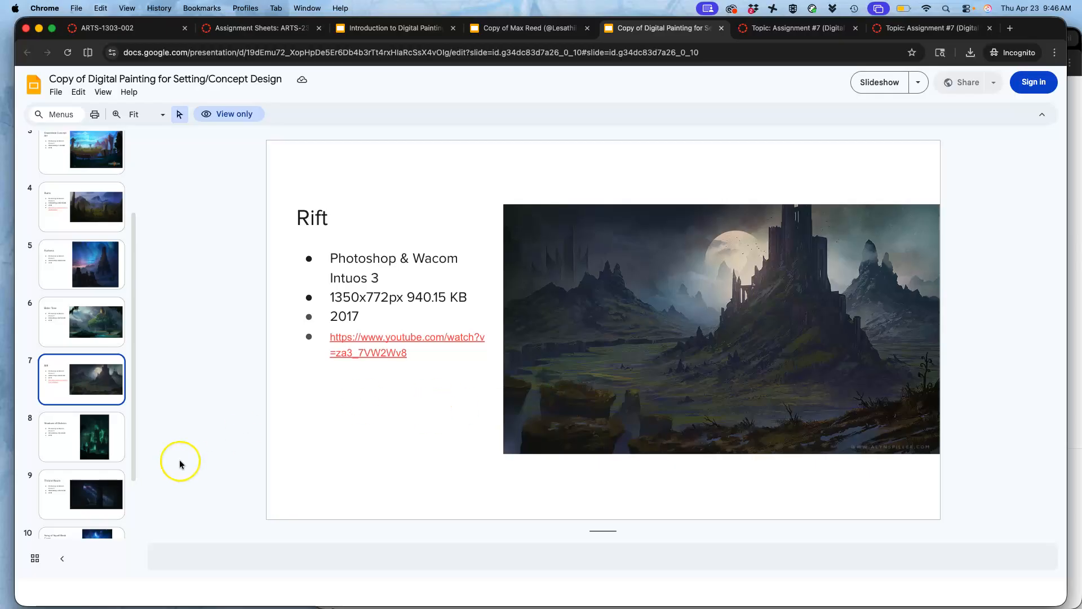
- View the Throne Room slide, slide 10 and the movie poster slide of the concept design deck, and return to its title slide
click(104, 496)
scroll(90, 462, down, 3)
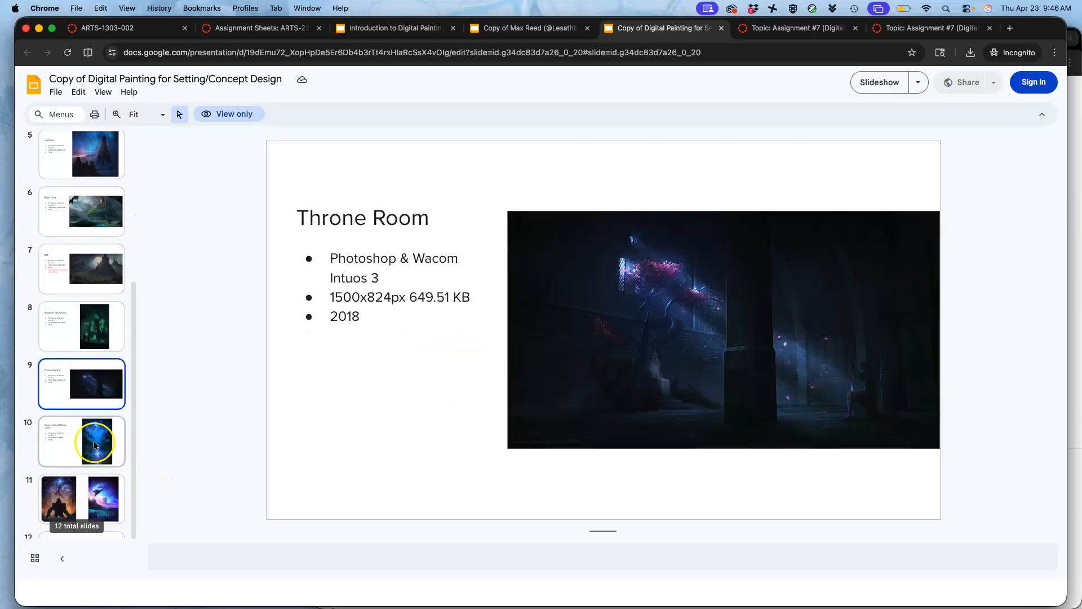
click(94, 445)
scroll(93, 462, down, 1)
click(94, 474)
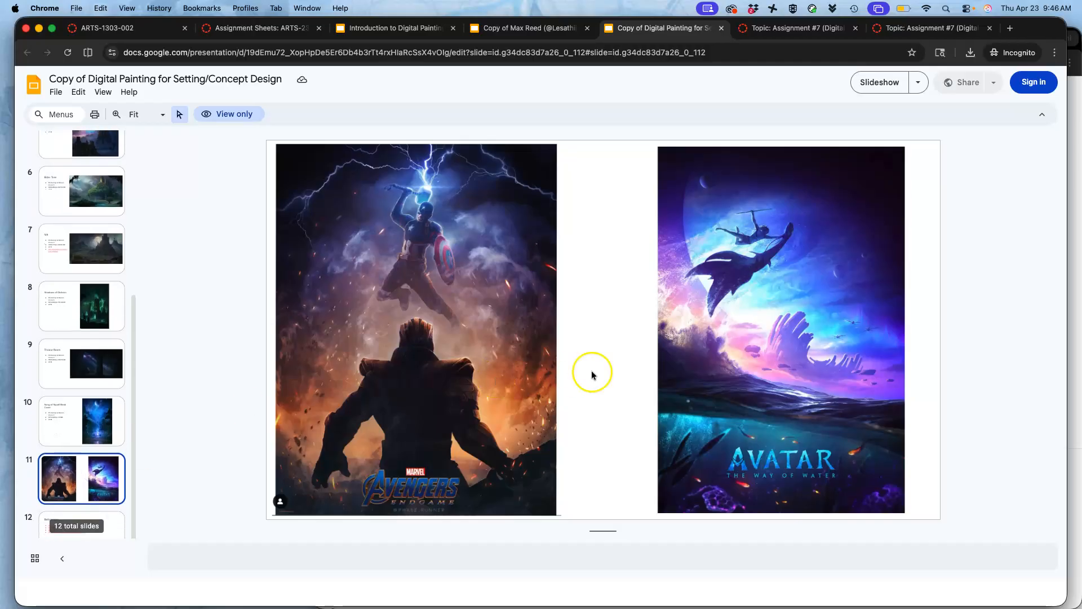
scroll(83, 320, up, 6)
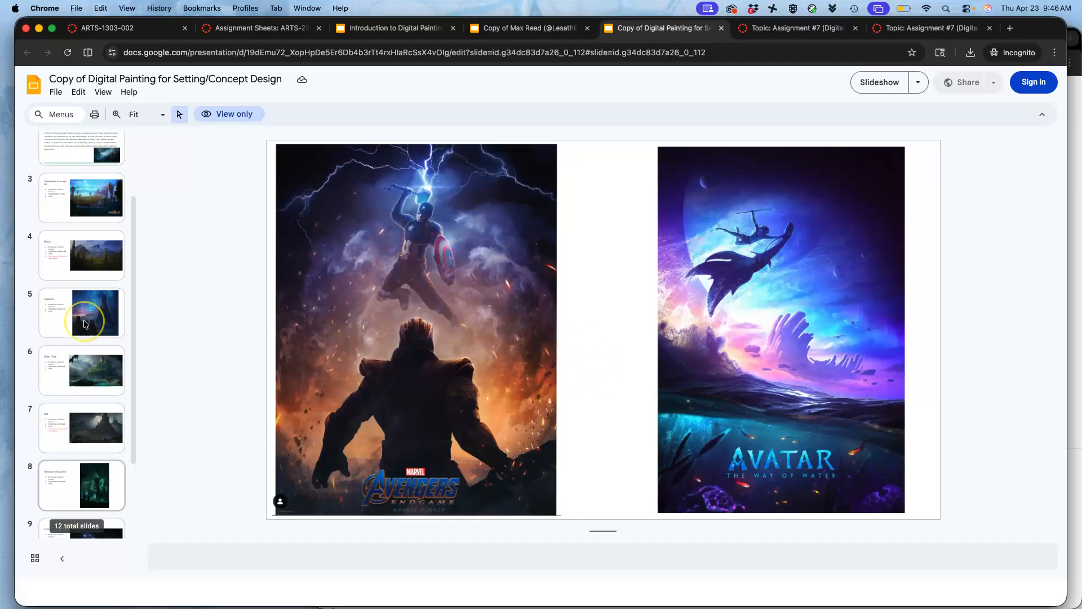
click(81, 179)
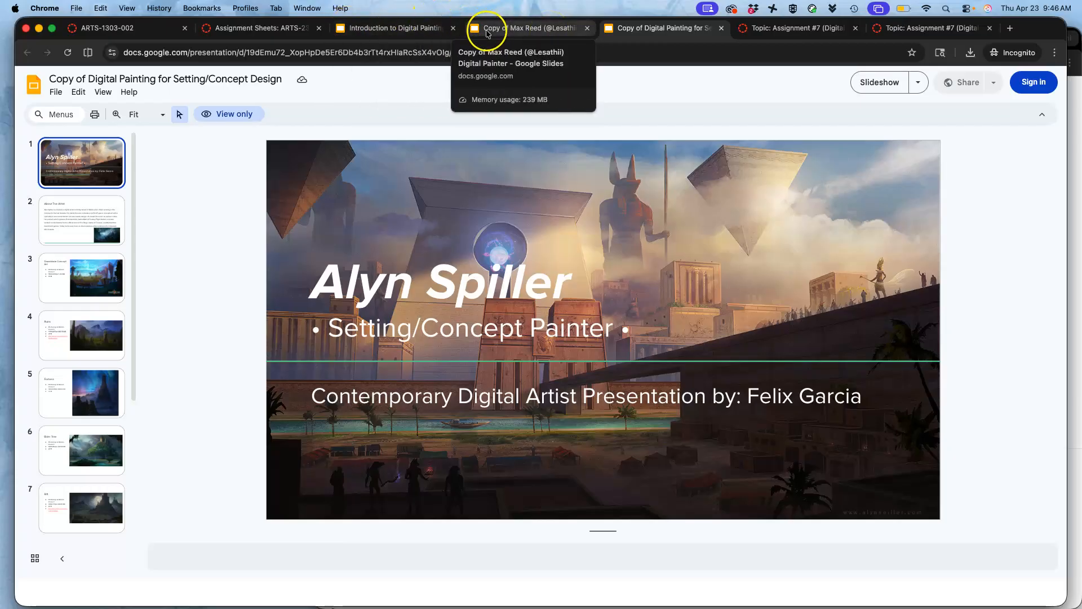
- Go back to the Assignment Sheets page and open "A Mentorship Presentation on the 'Pain' of Digital Painting" in a new tab and view it
click(300, 30)
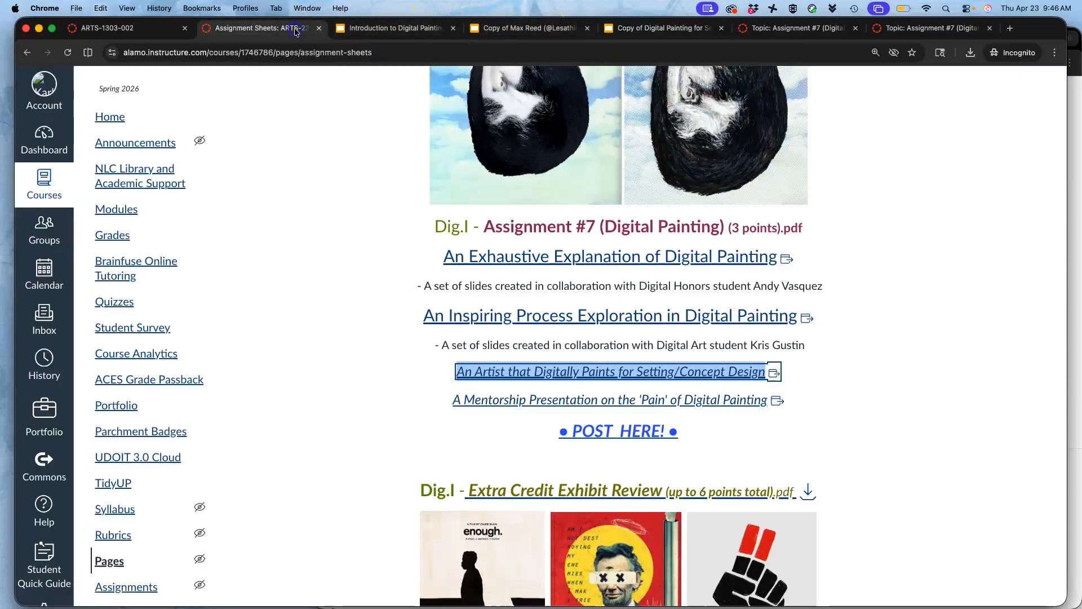
click(598, 401)
right_click(598, 401)
click(626, 420)
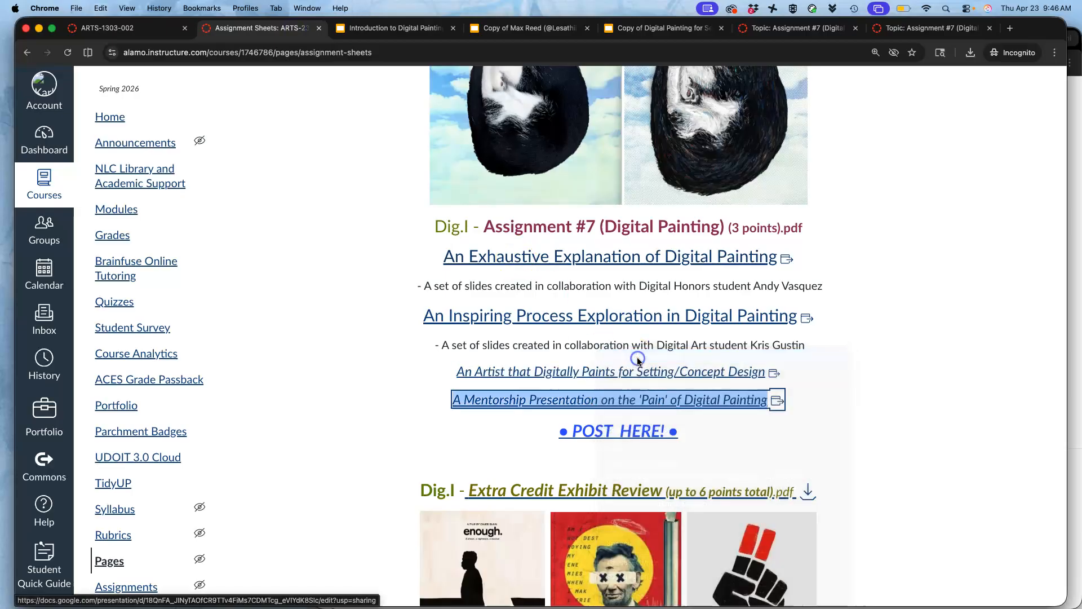
click(701, 31)
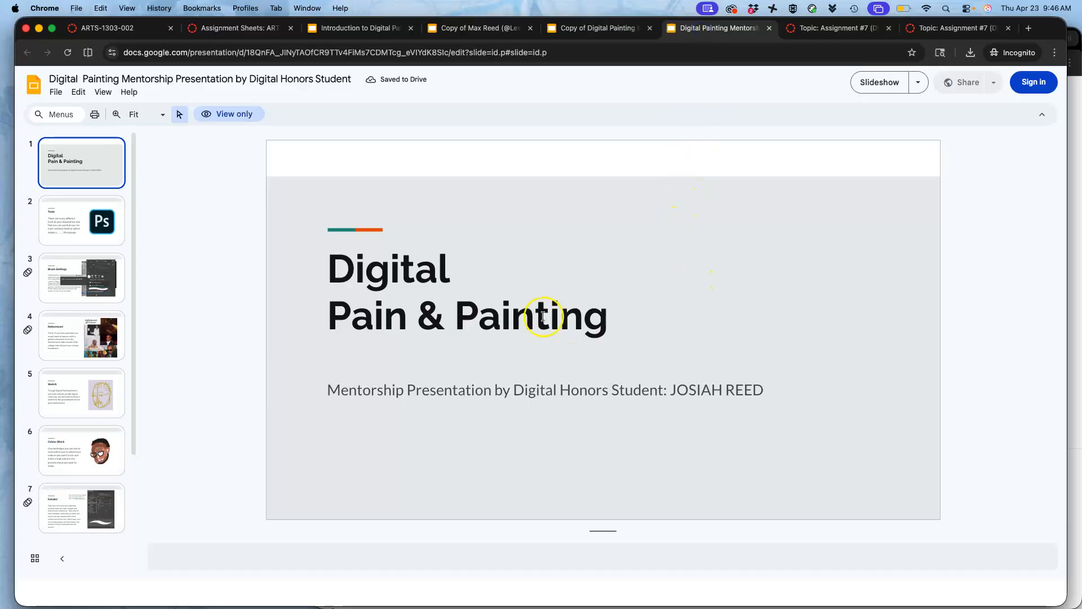
- Examine the mentorship deck's Tools, brush settings, References, Sketch and Details slides, and return to the Colour Block slide
click(89, 232)
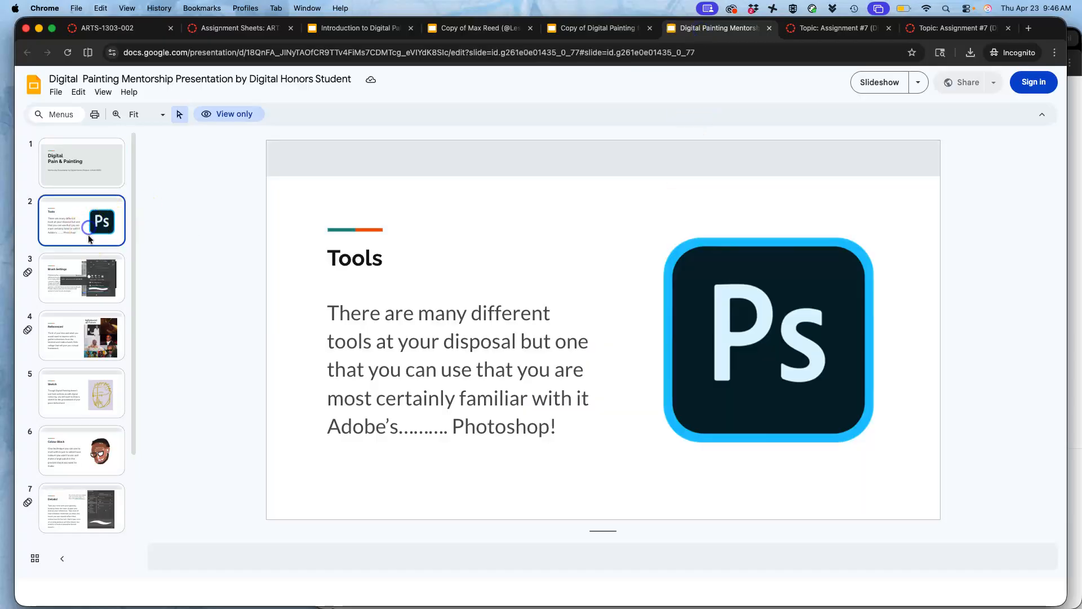
click(83, 280)
click(85, 333)
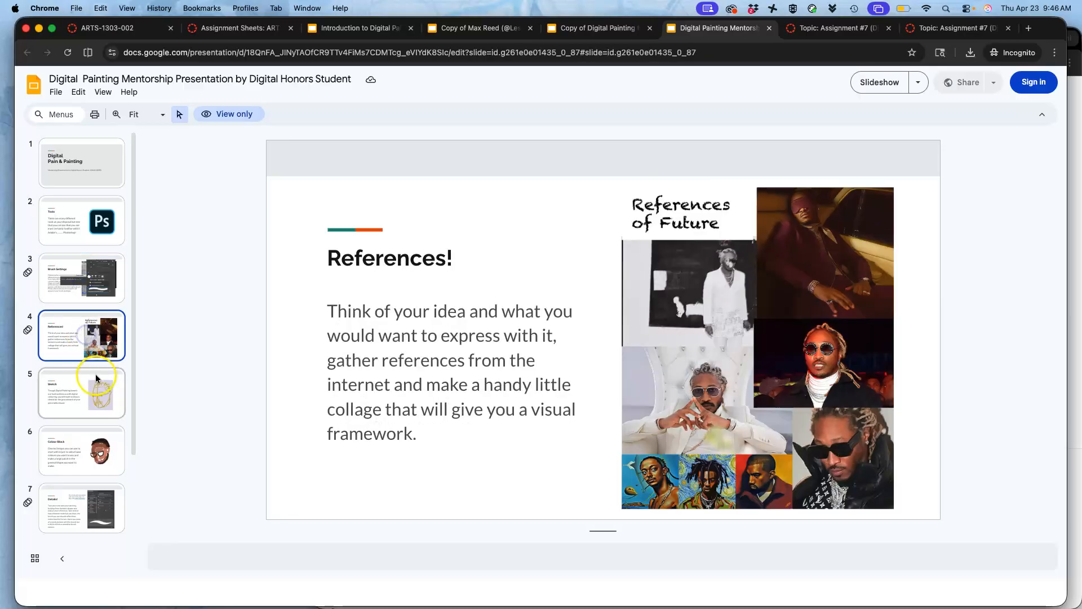
click(91, 393)
click(96, 448)
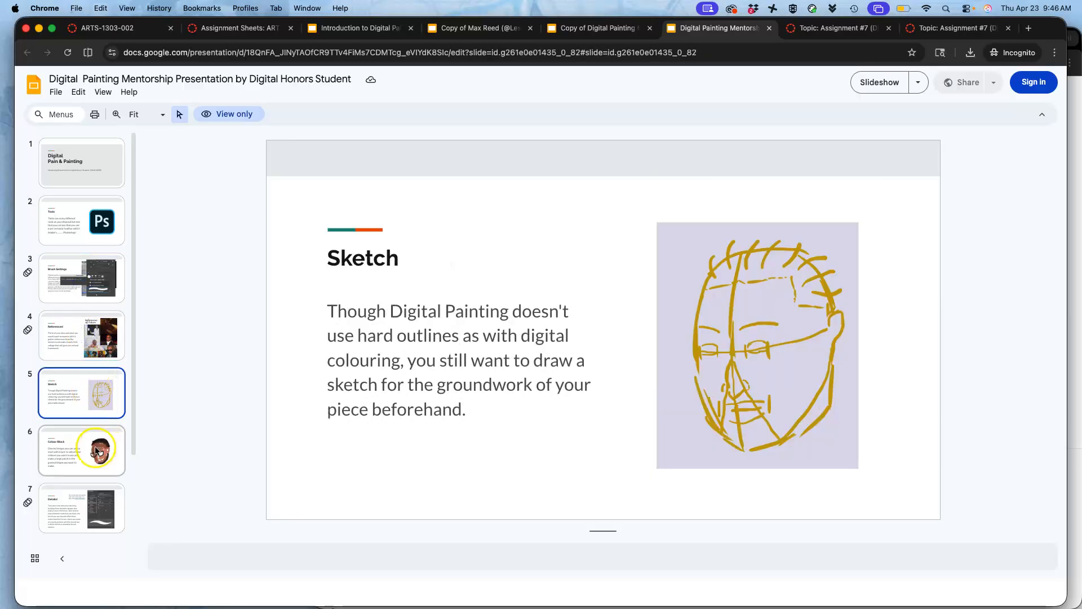
scroll(95, 445, down, 2)
click(95, 451)
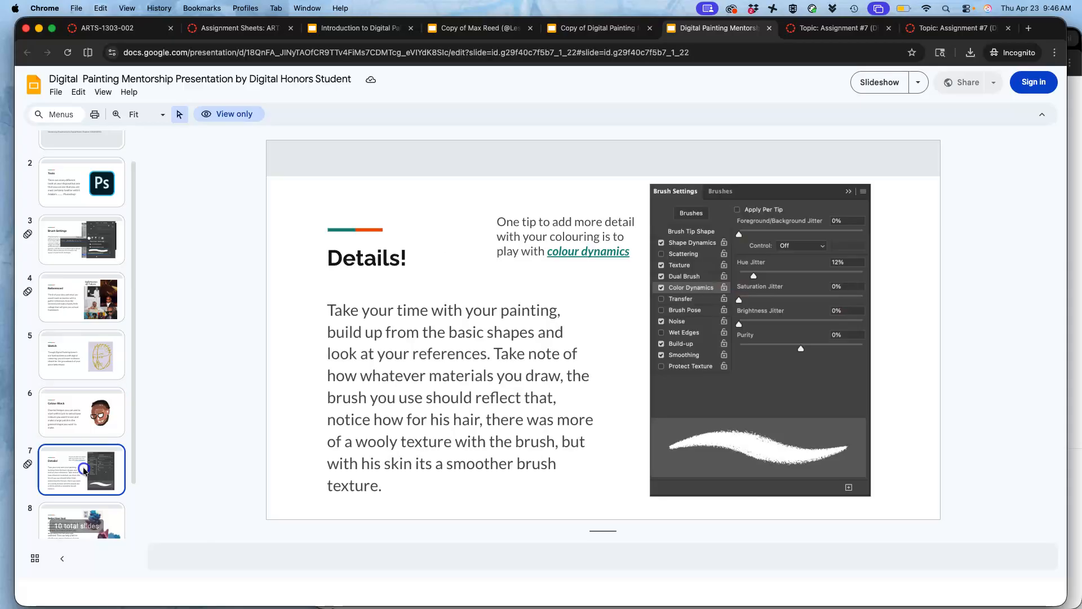
click(92, 415)
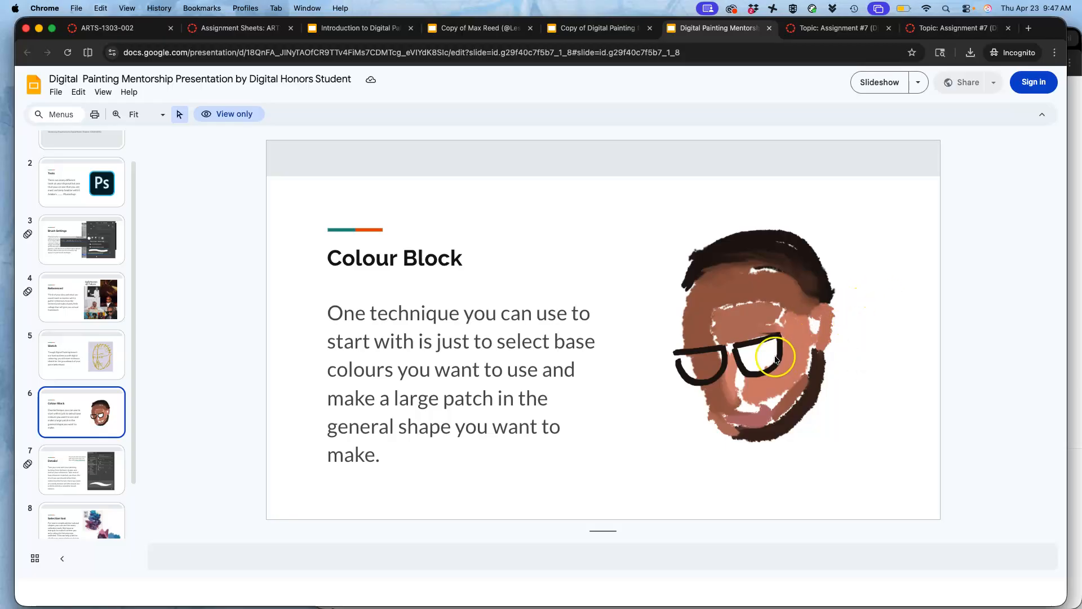
- Examine the Details, Selection tool, Finish and last slides of the mentorship deck, ending on the Finish slide
click(81, 477)
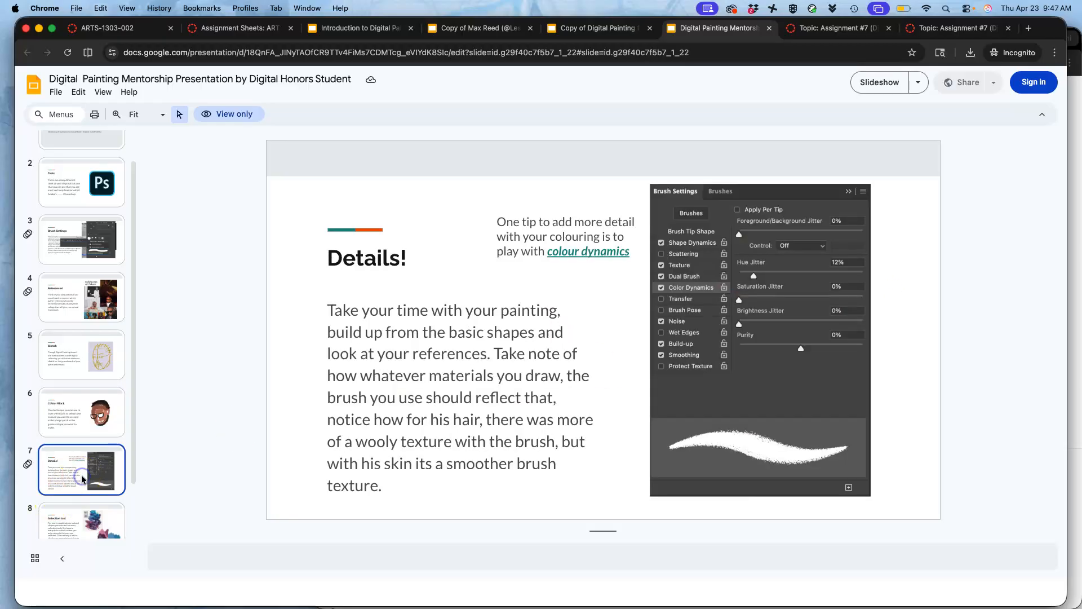
key(Down)
key(Up)
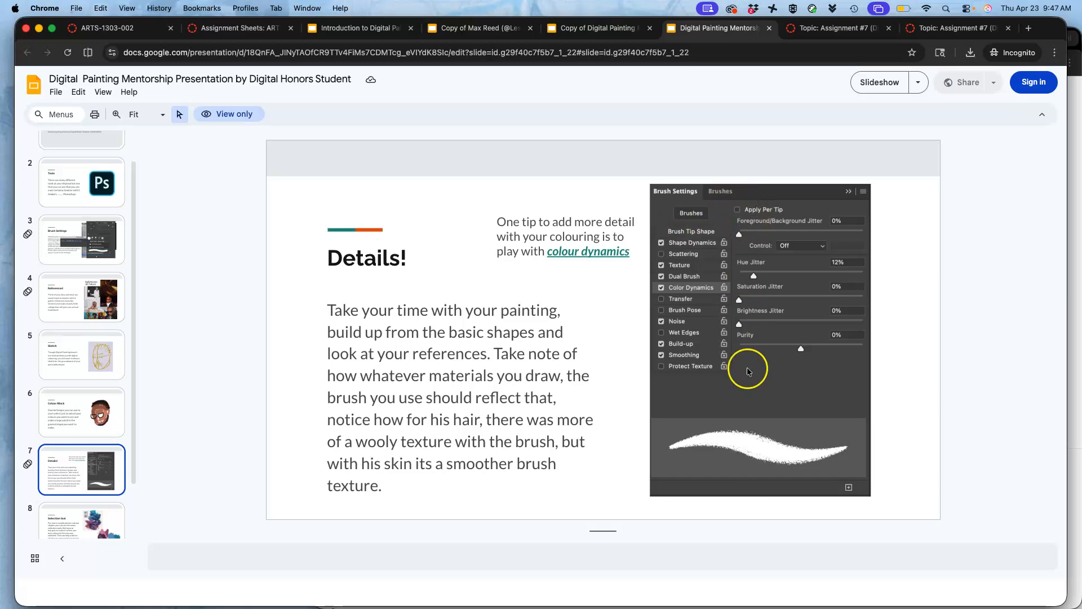
scroll(89, 471, down, 4)
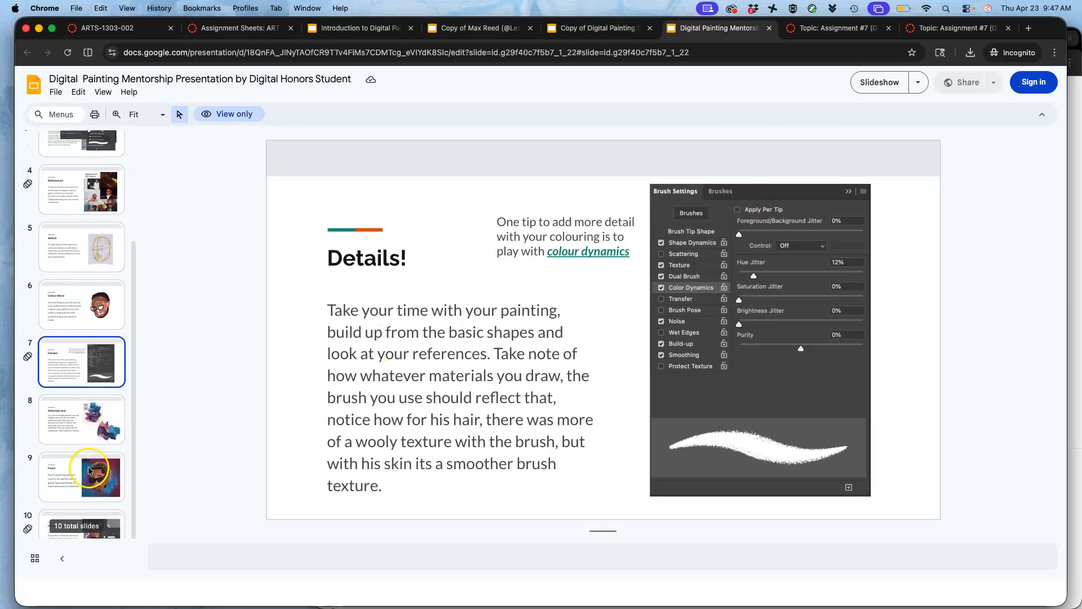
click(93, 428)
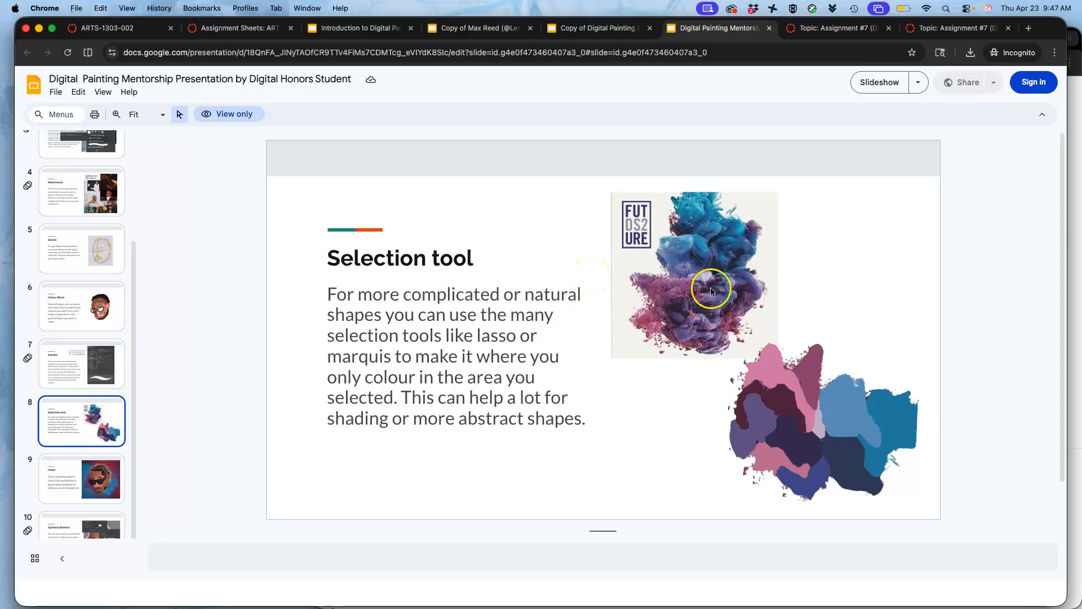
click(89, 484)
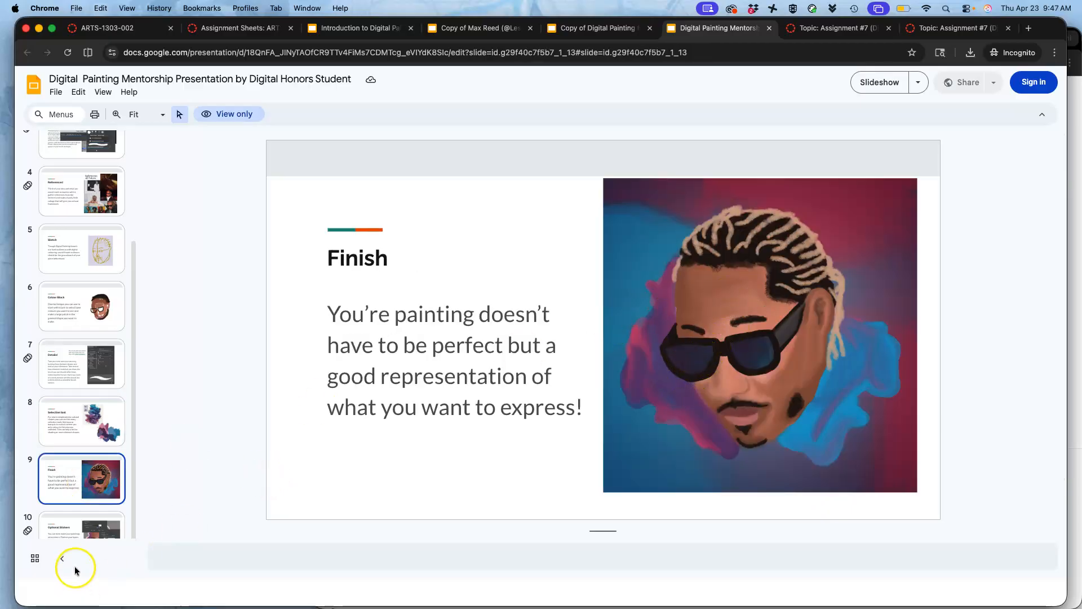
click(94, 533)
click(94, 483)
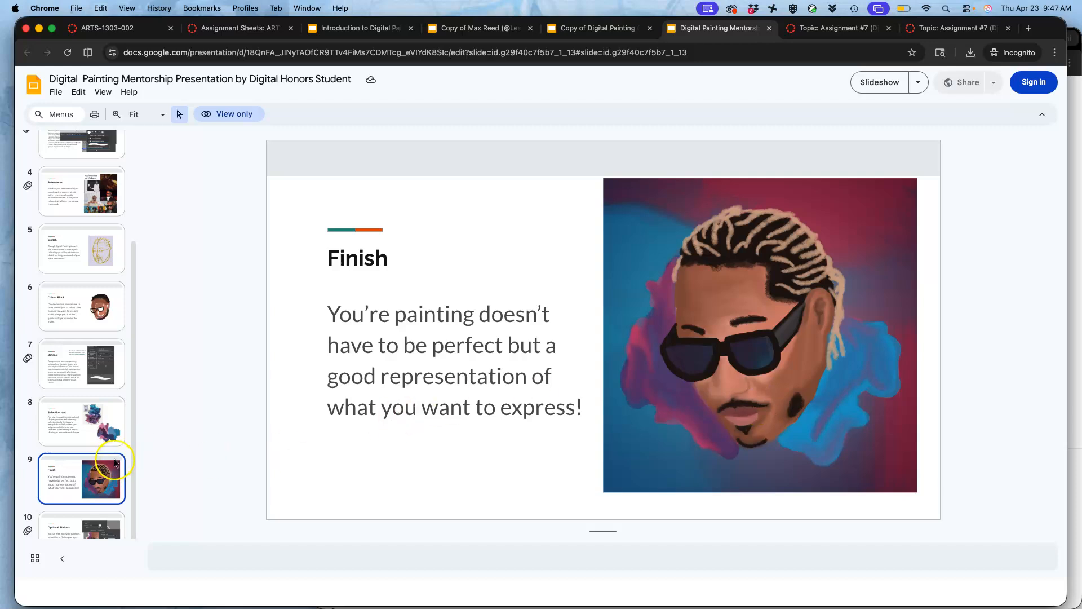
- View the mentorship deck's Optional Stickers slide and close all the open slide presentations
click(96, 529)
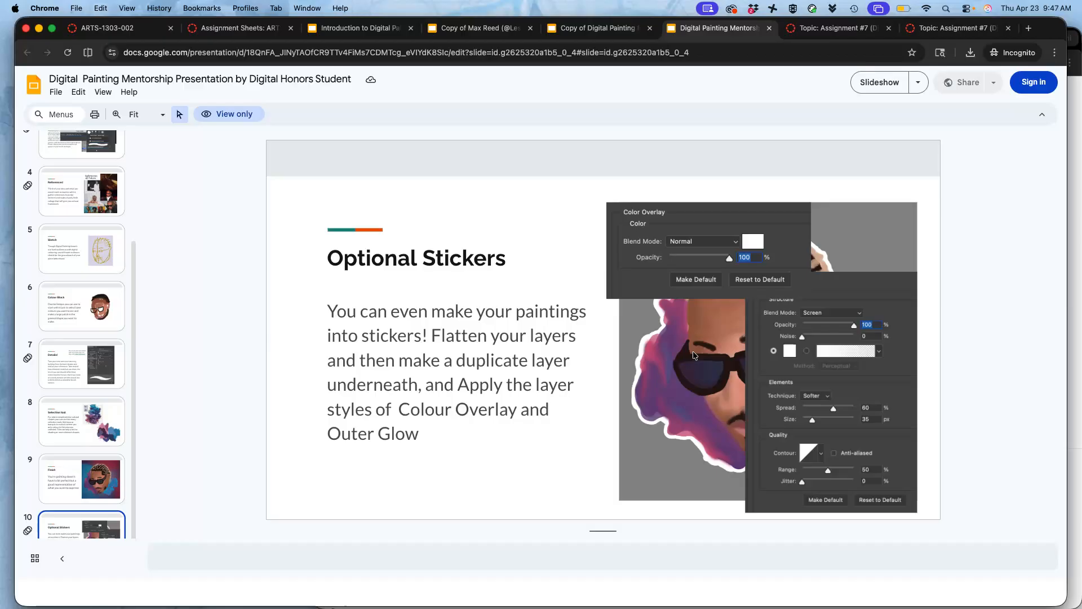
click(393, 33)
click(411, 29)
click(411, 29)
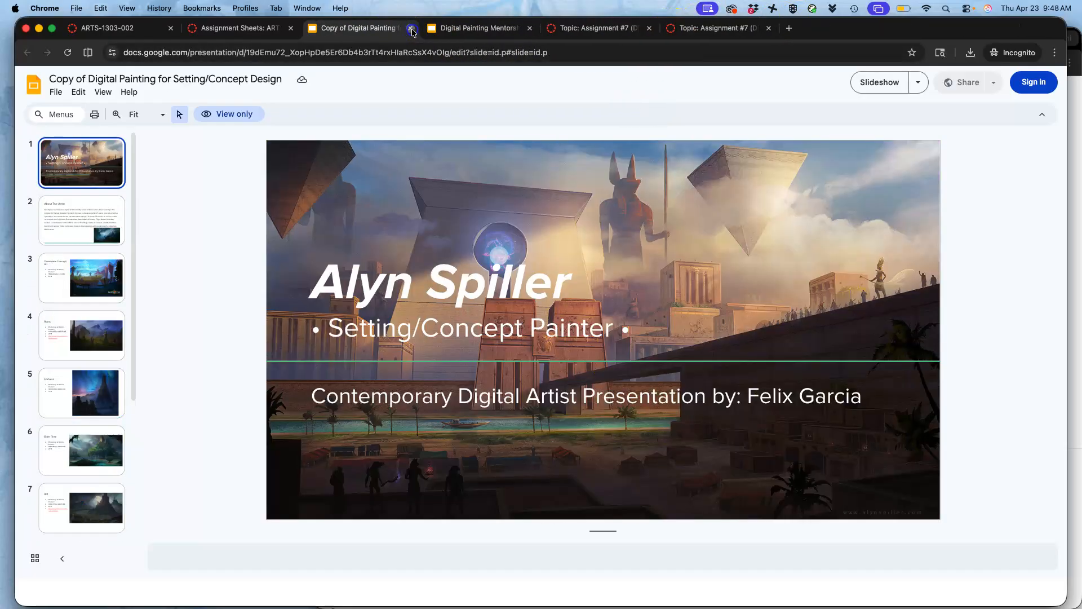
click(412, 29)
click(412, 30)
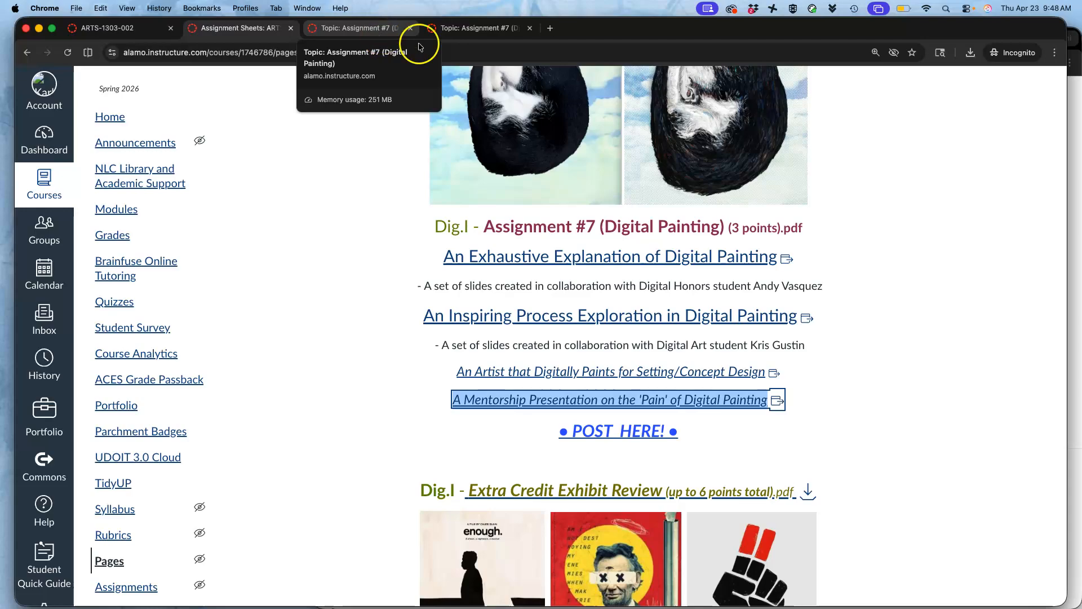
- Examine the Assignment #7 (Digital Painting) discussion, including its Digital Painting Layers diagram and the instructor demonstration's inspiration references
click(460, 27)
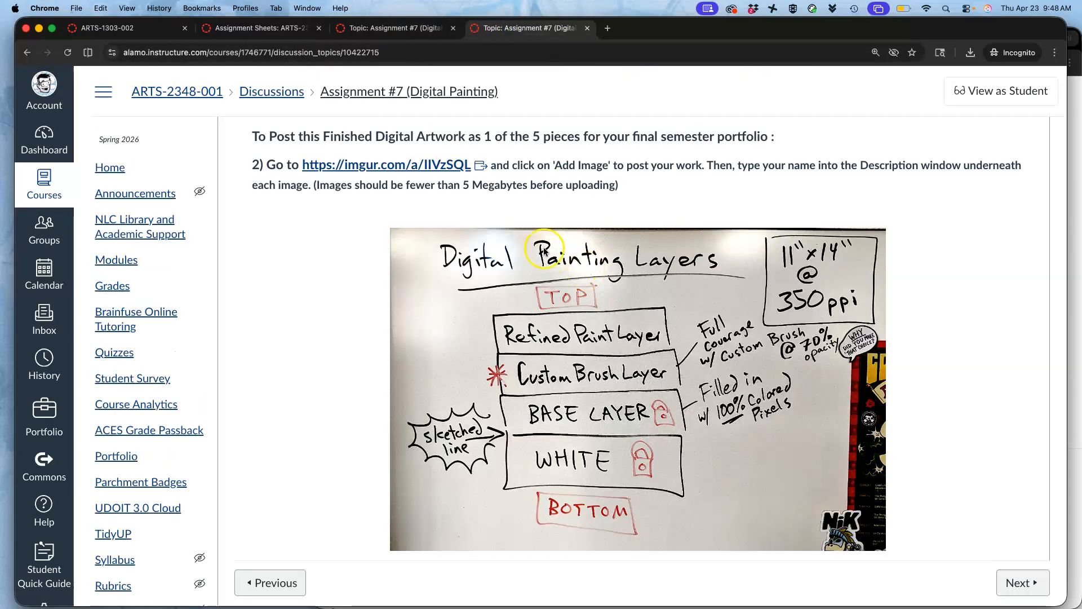
scroll(544, 252, down, 20)
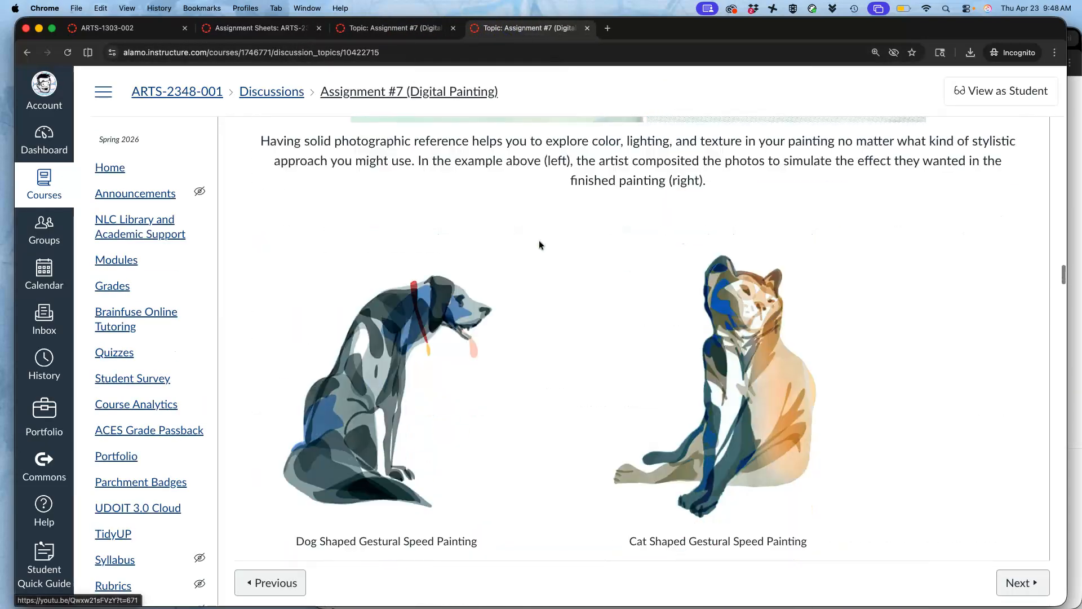
scroll(539, 240, down, 15)
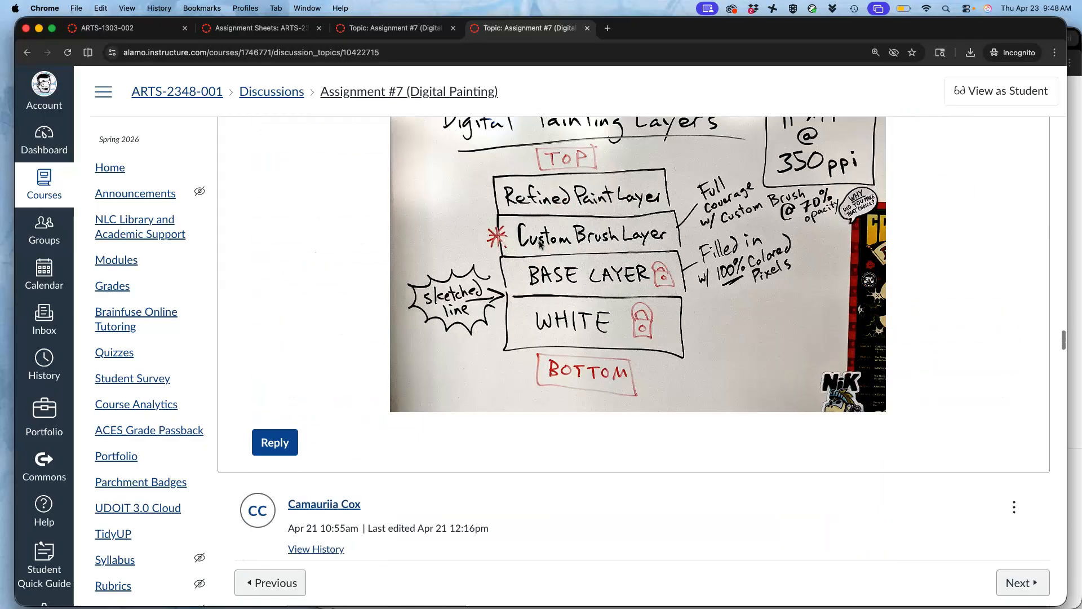
scroll(539, 240, up, 2)
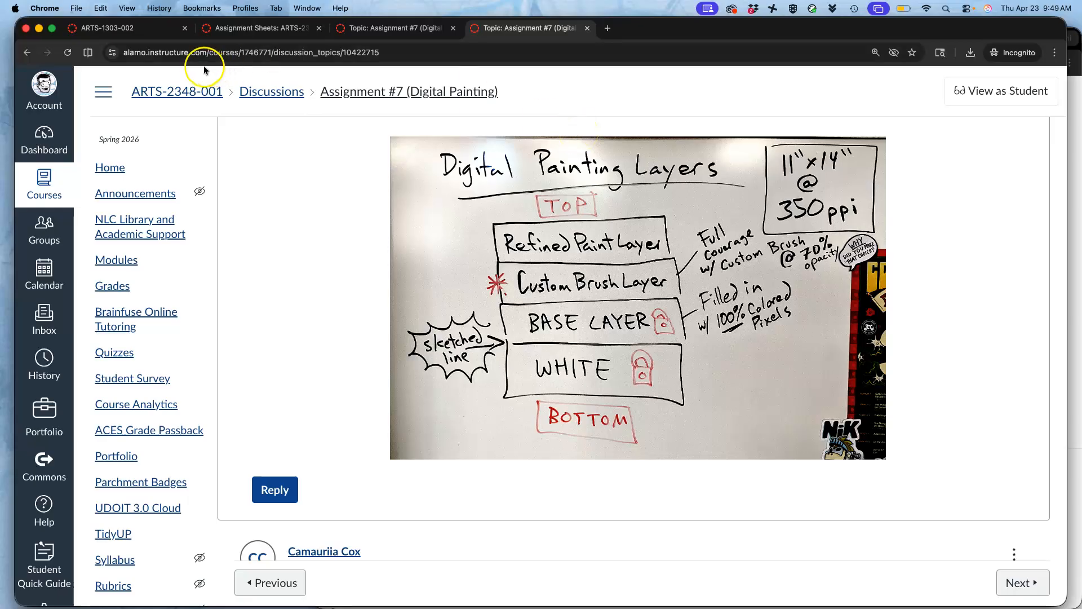
scroll(492, 395, down, 15)
scroll(492, 394, up, 10)
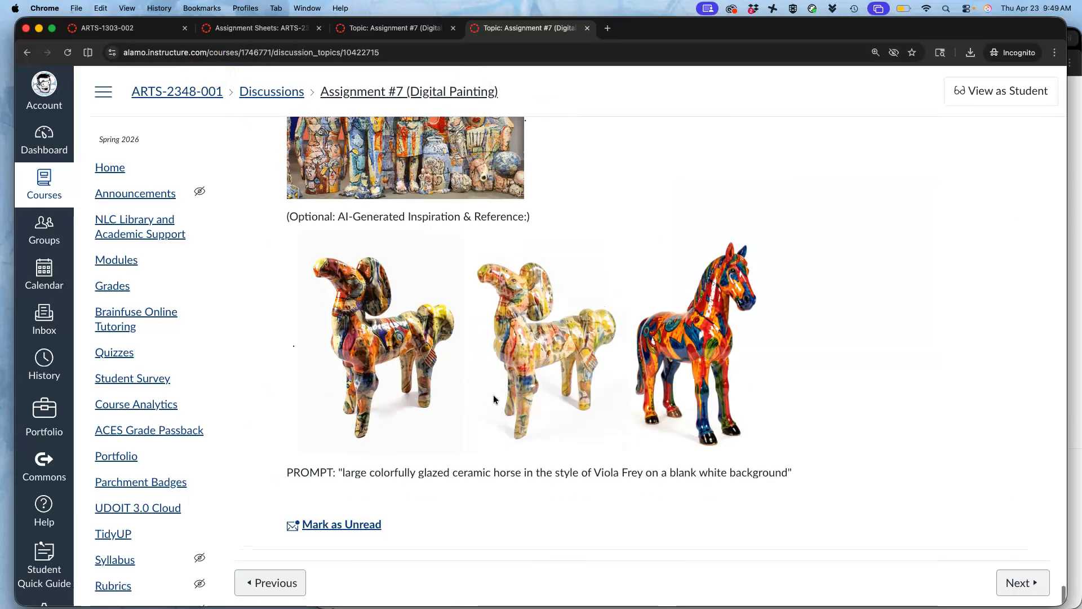
scroll(493, 394, up, 1)
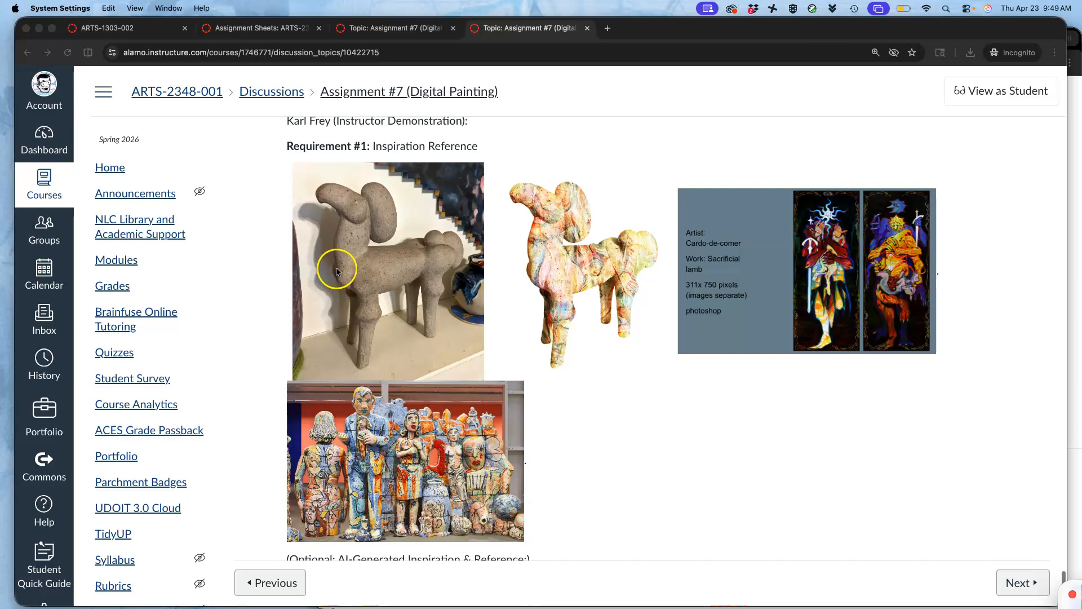
- Clear the browser windows and the Assign 7 Rauschenberg folder window off the desktop
click(39, 29)
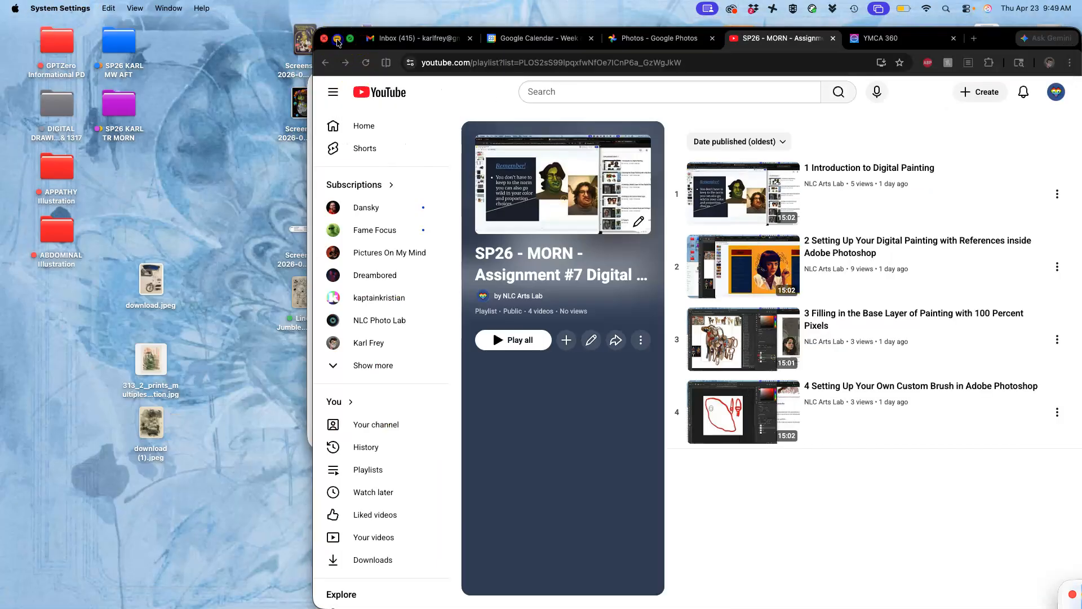
click(337, 38)
click(322, 85)
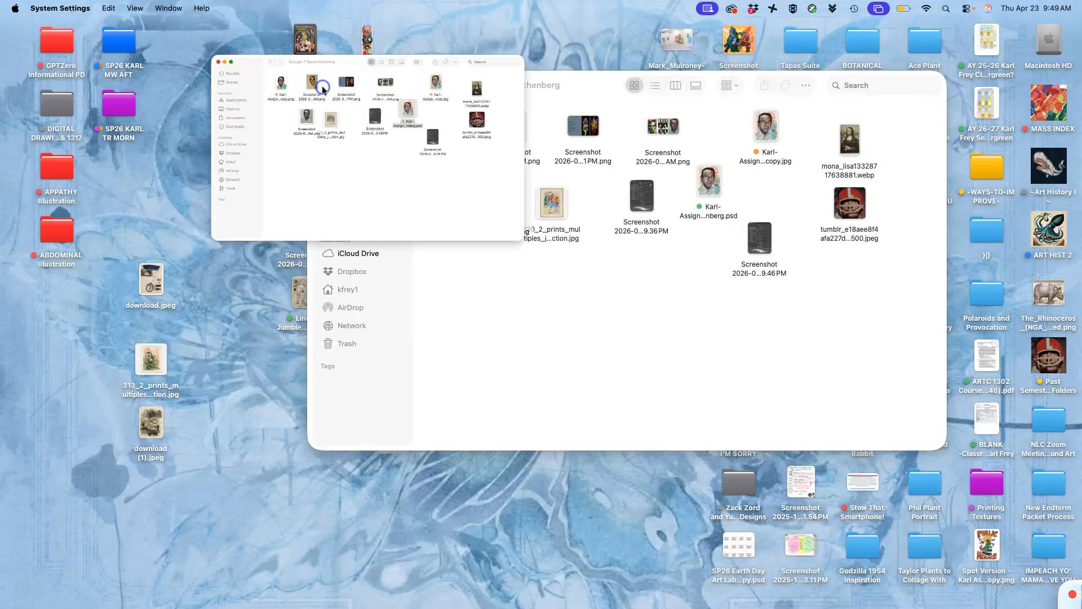
click(322, 85)
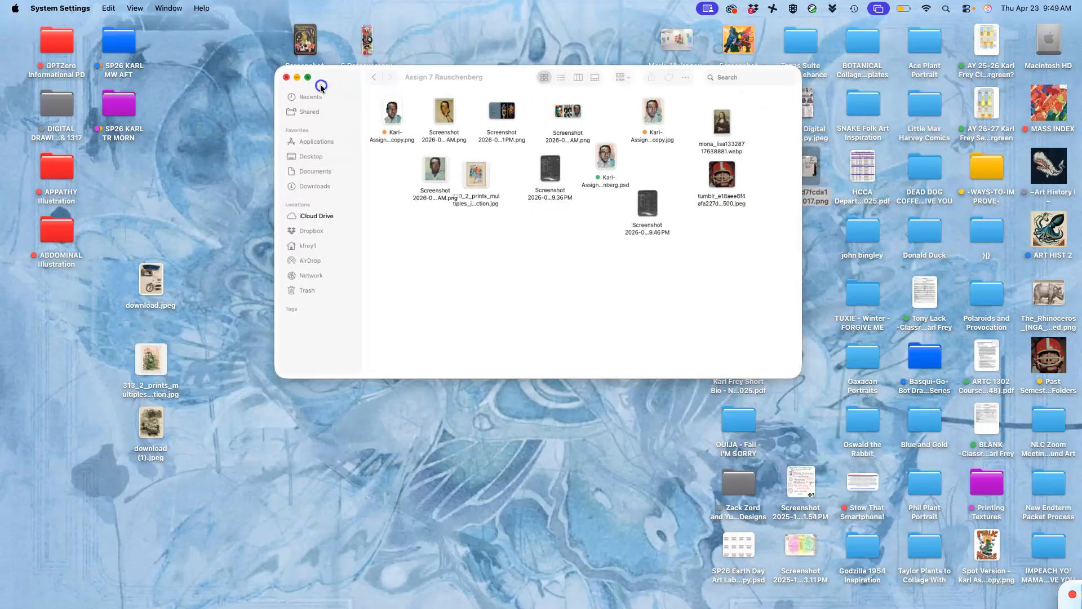
click(124, 49)
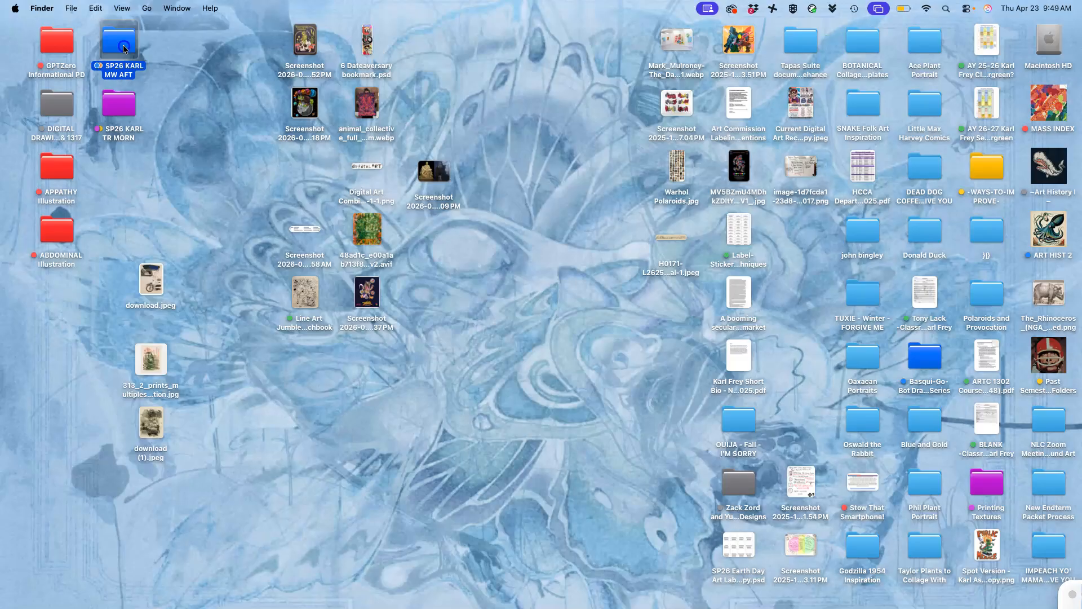
double_click(124, 49)
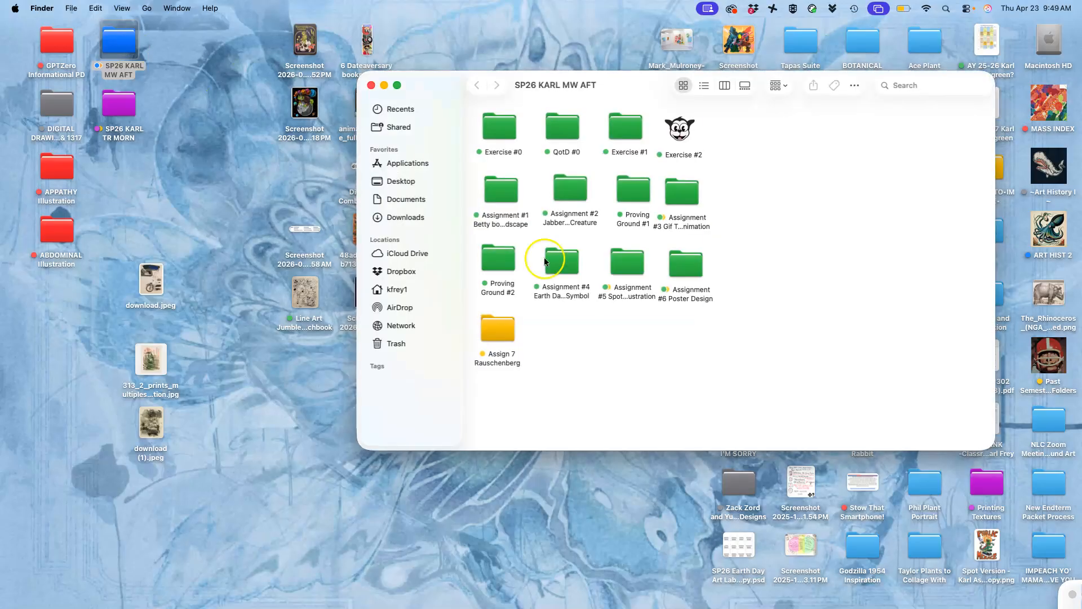
double_click(501, 335)
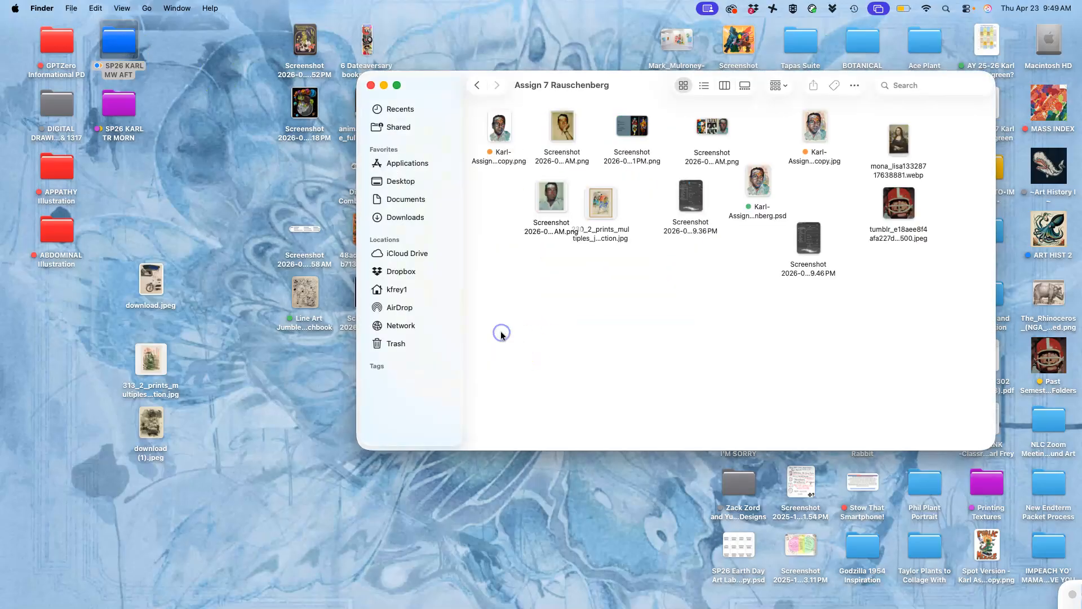
click(371, 85)
- Open the Viola Horse PSD from the TR MORN class's Assignment #7 folder in Photoshop, and collapse the History panel to uncover the canvas
click(128, 107)
double_click(128, 108)
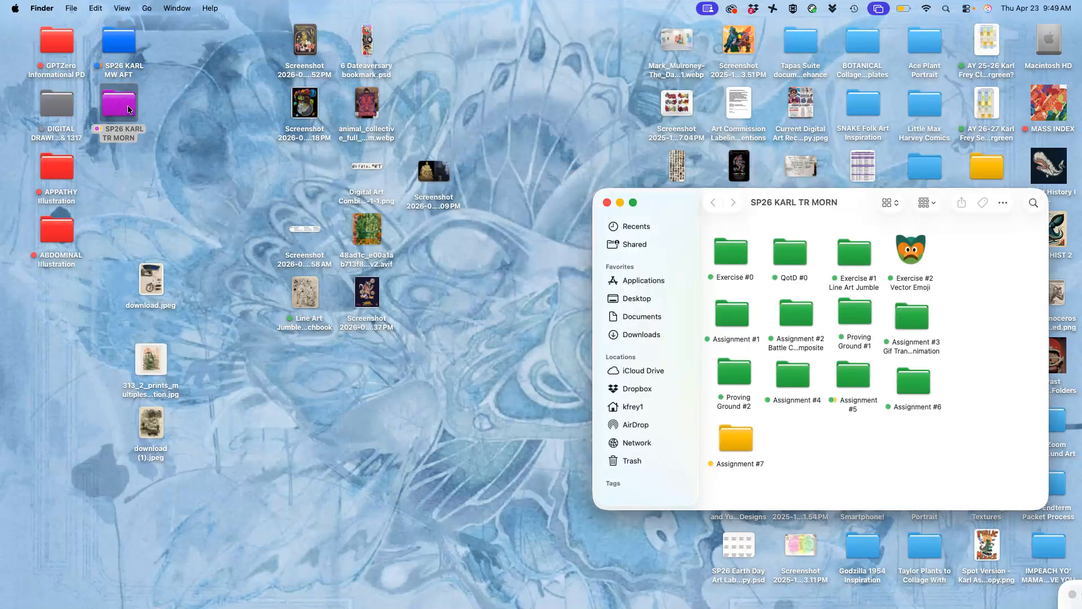
double_click(731, 438)
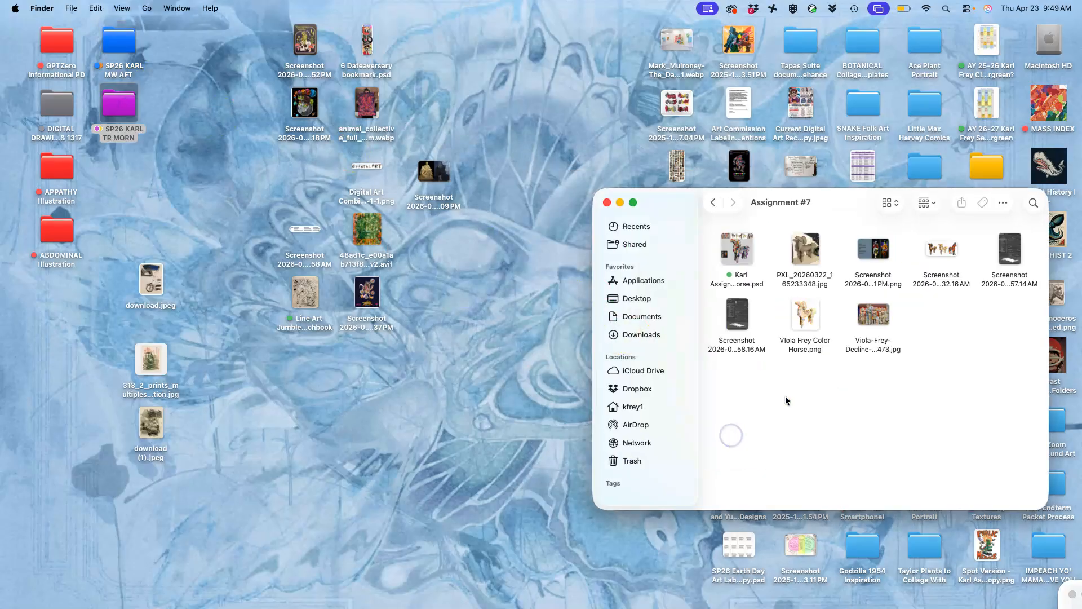
double_click(748, 256)
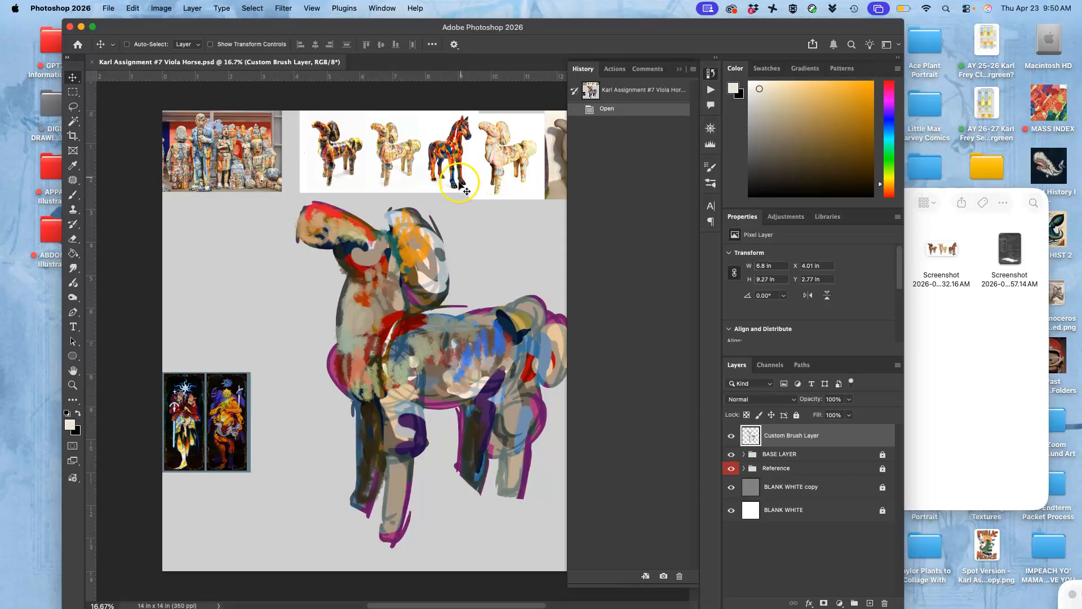
click(679, 69)
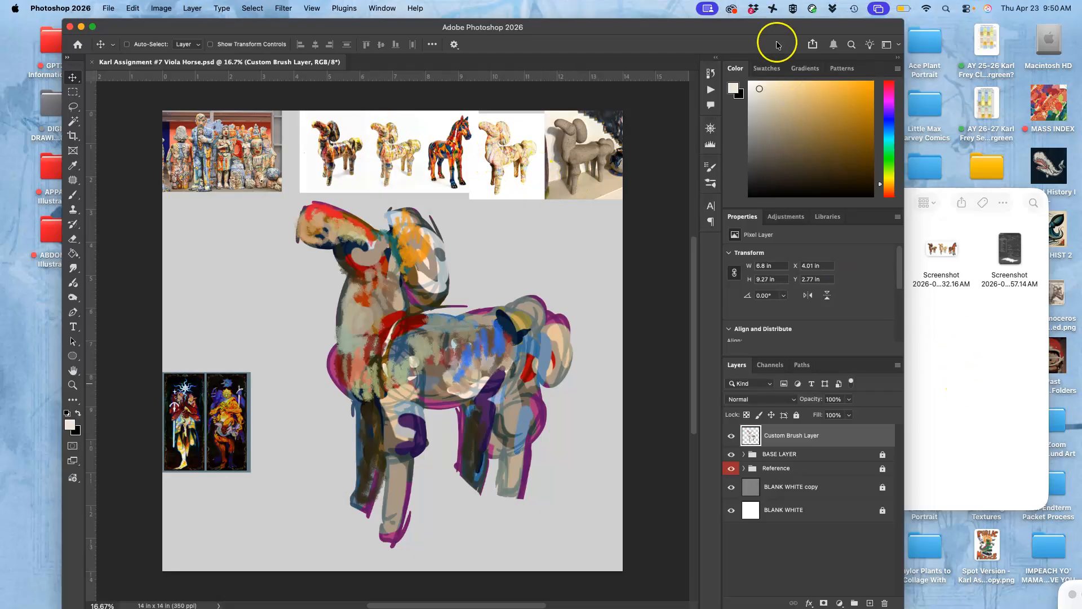
drag(756, 28, 699, 31)
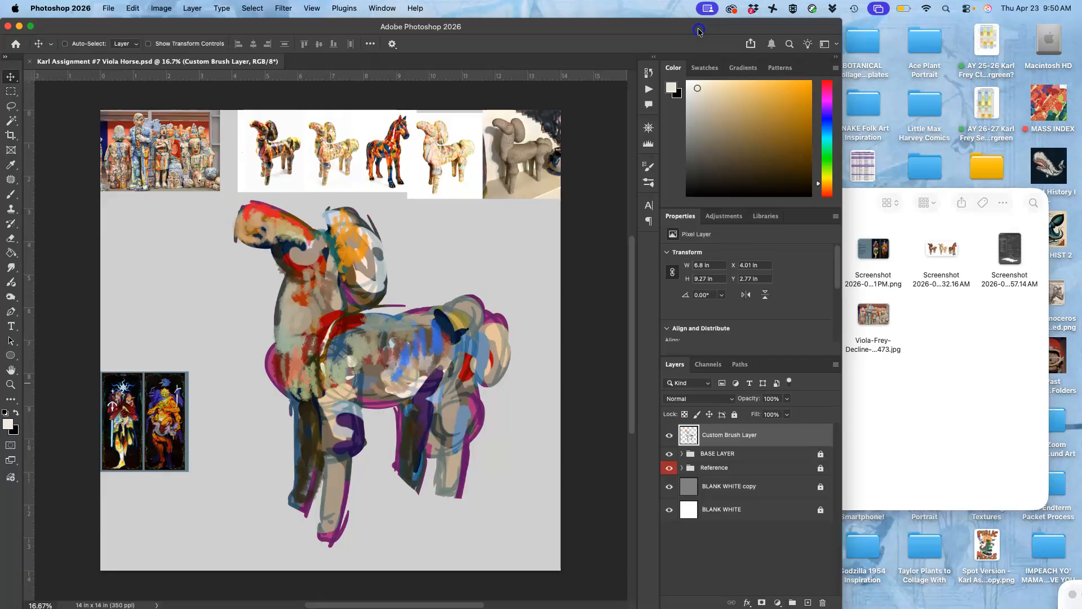
- Hide and show the Custom Brush Layer repeatedly to compare the horse painting with and without it
click(669, 435)
click(670, 435)
click(670, 436)
click(670, 436)
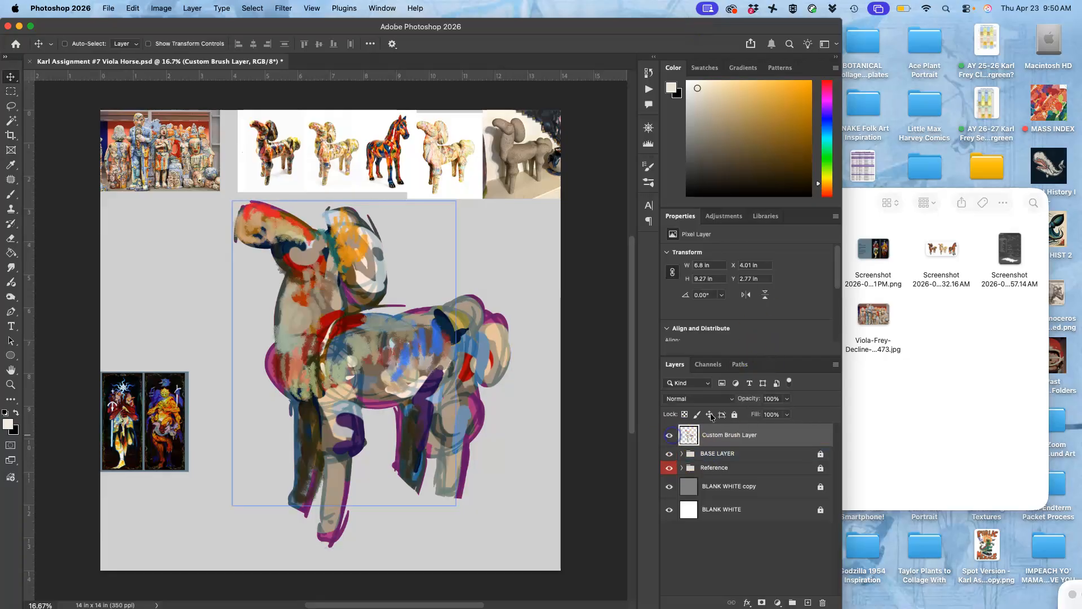
- Open the stone horse photo PXL_20260322_165233348.jpg from the Assignment #7 folder and place its window over the painting
click(939, 294)
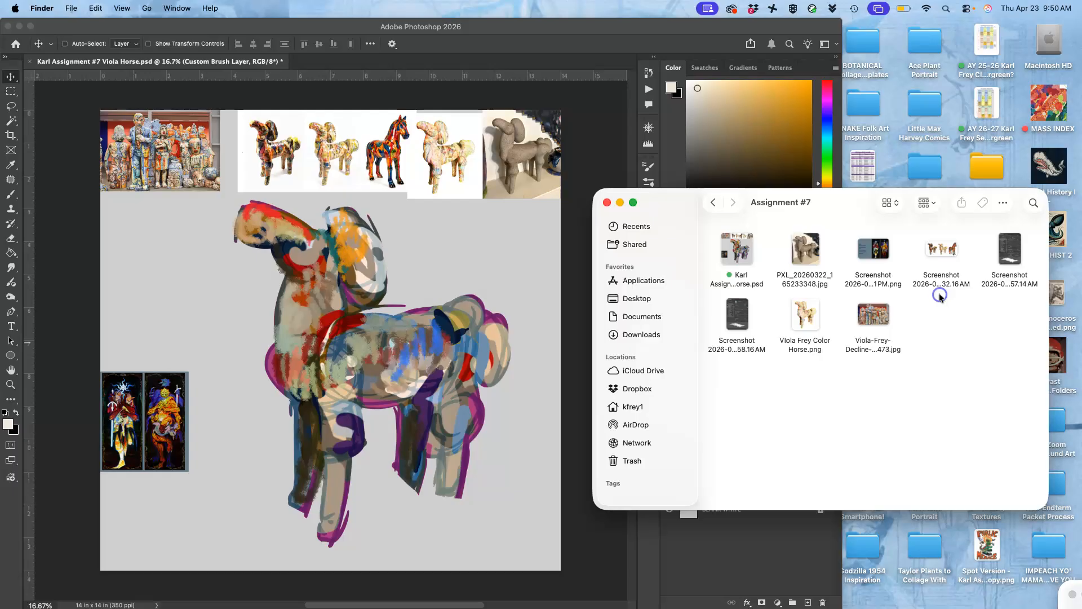
click(804, 252)
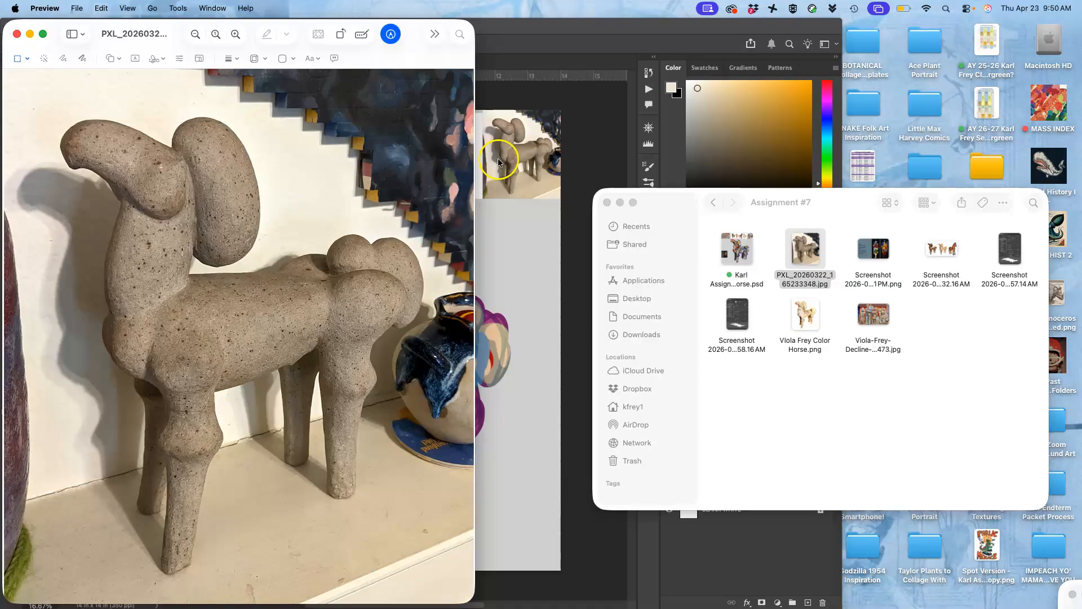
drag(56, 25, 655, 23)
drag(727, 31, 350, 48)
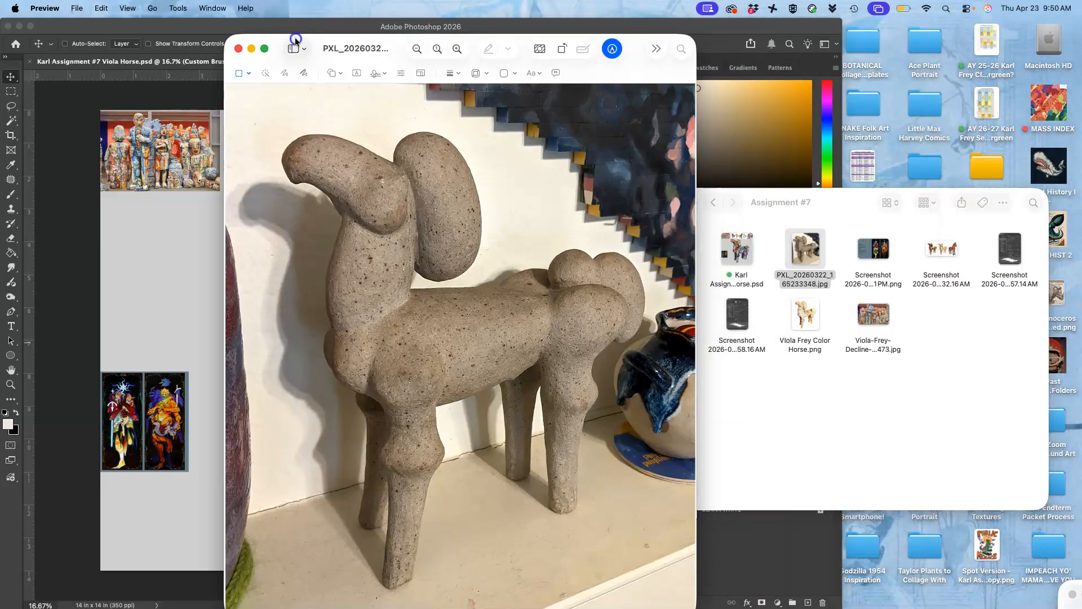
- Open VIola Frey Color Horse.png from the Assignment #7 folder and place it beside the stone horse photo
double_click(805, 313)
key(shift+super+a)
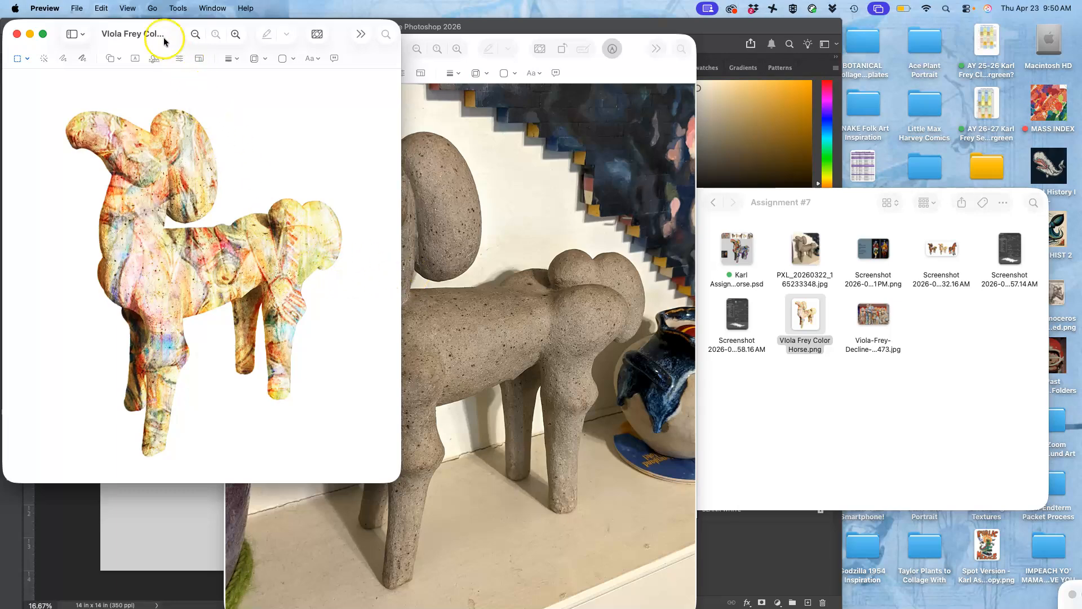
drag(154, 31, 809, 140)
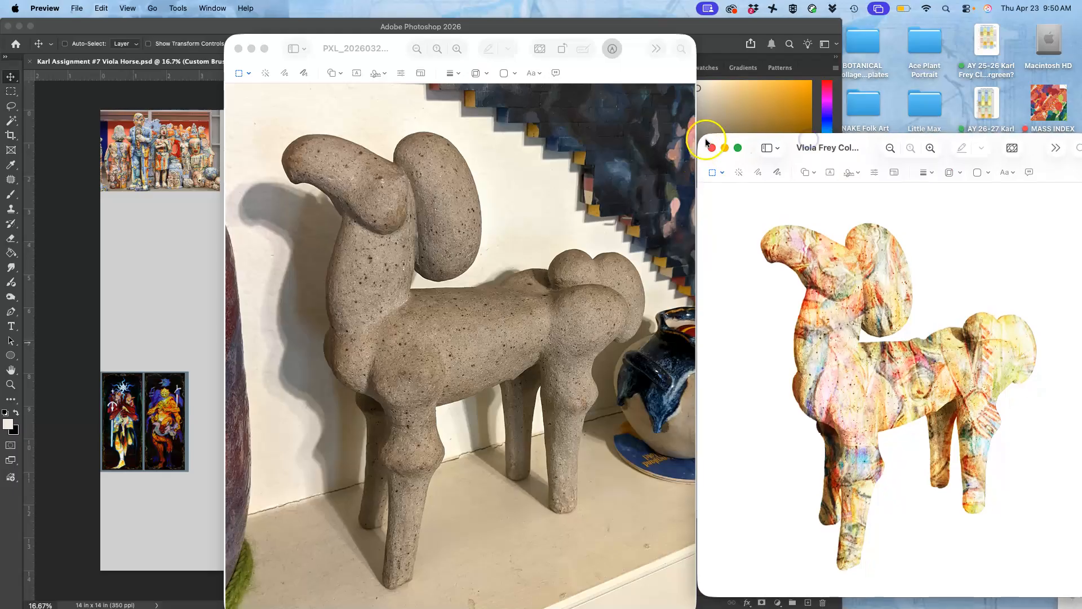
drag(705, 136, 852, 178)
- Adjust the zoom, size and position of the colored horse image's window so the Assignment #7 folder's files are uncovered
drag(709, 598, 764, 606)
key(super+minus)
key(super+minus)
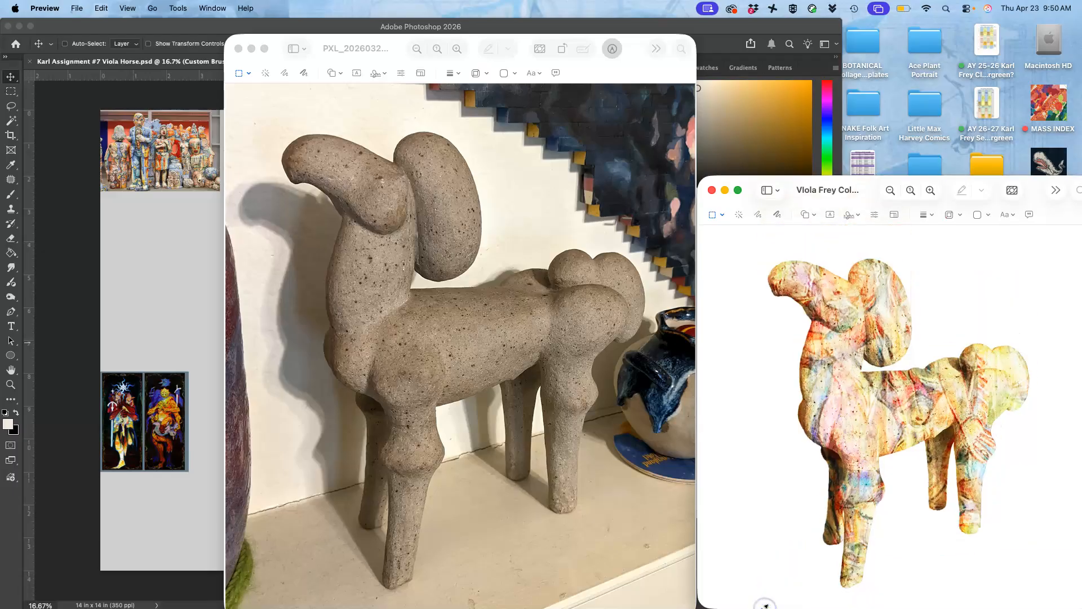
key(super+Tab)
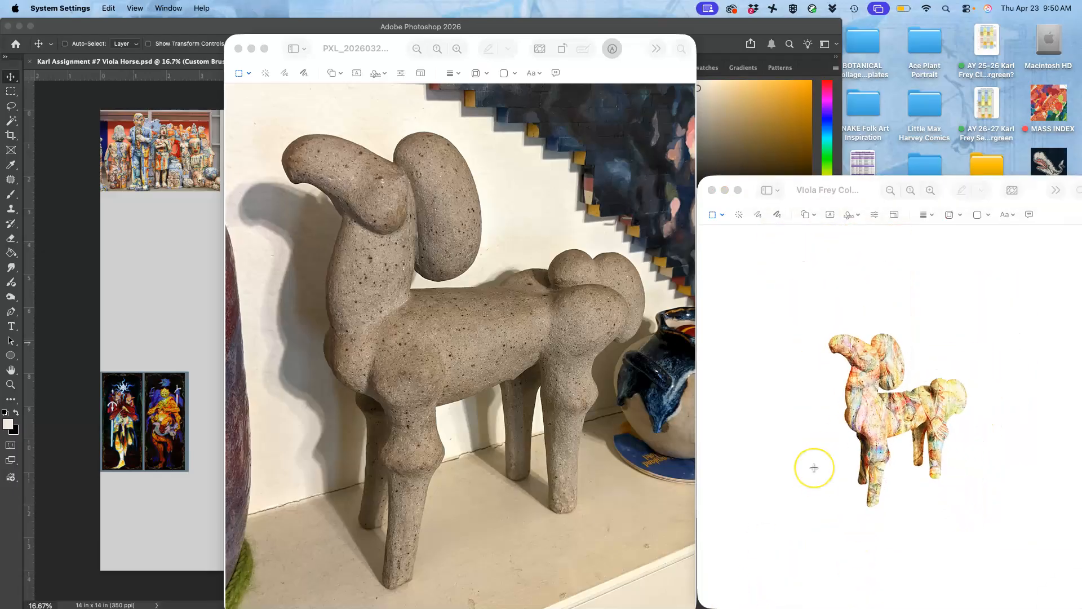
click(815, 467)
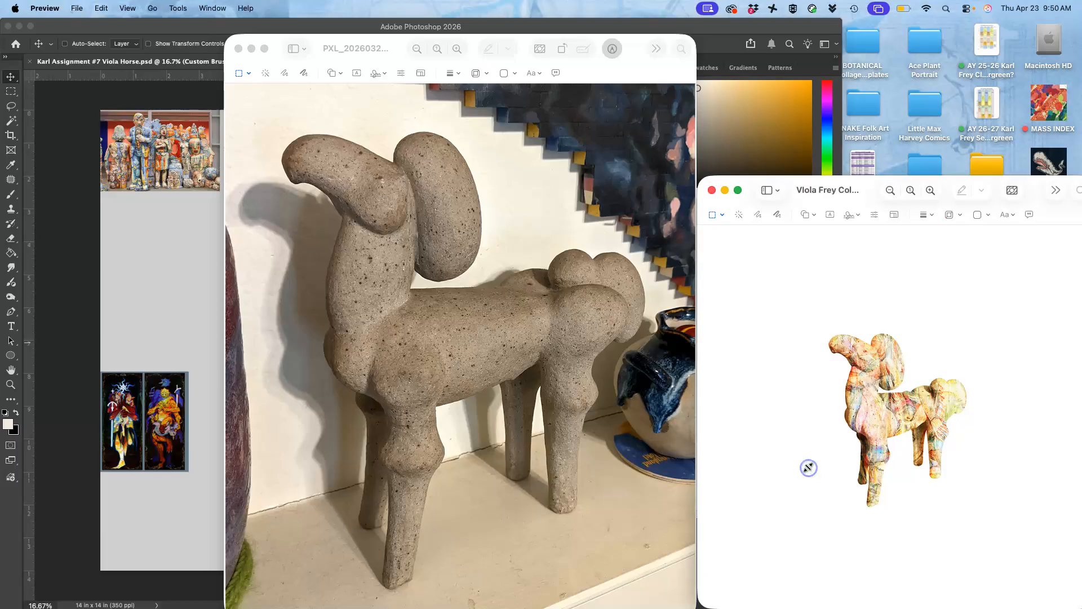
key(super+plus)
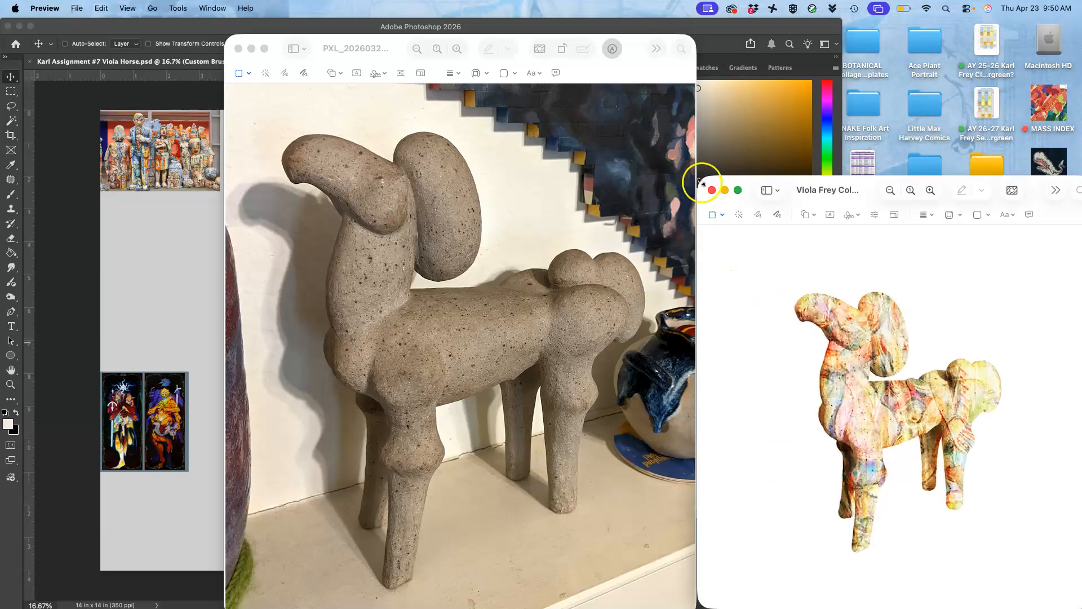
drag(701, 182, 702, 232)
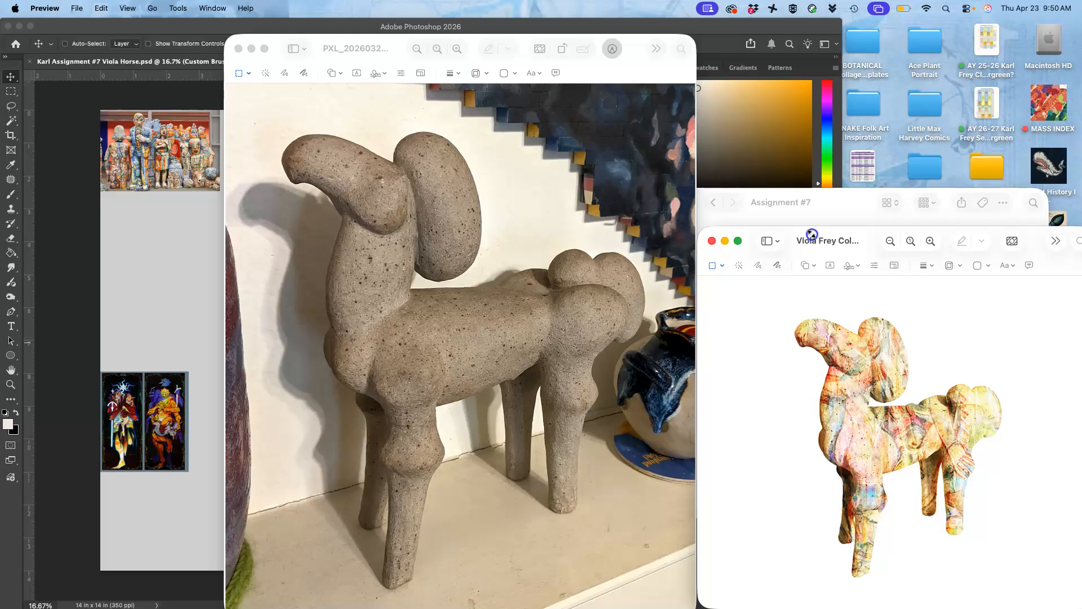
drag(699, 600, 816, 545)
drag(861, 231, 936, 302)
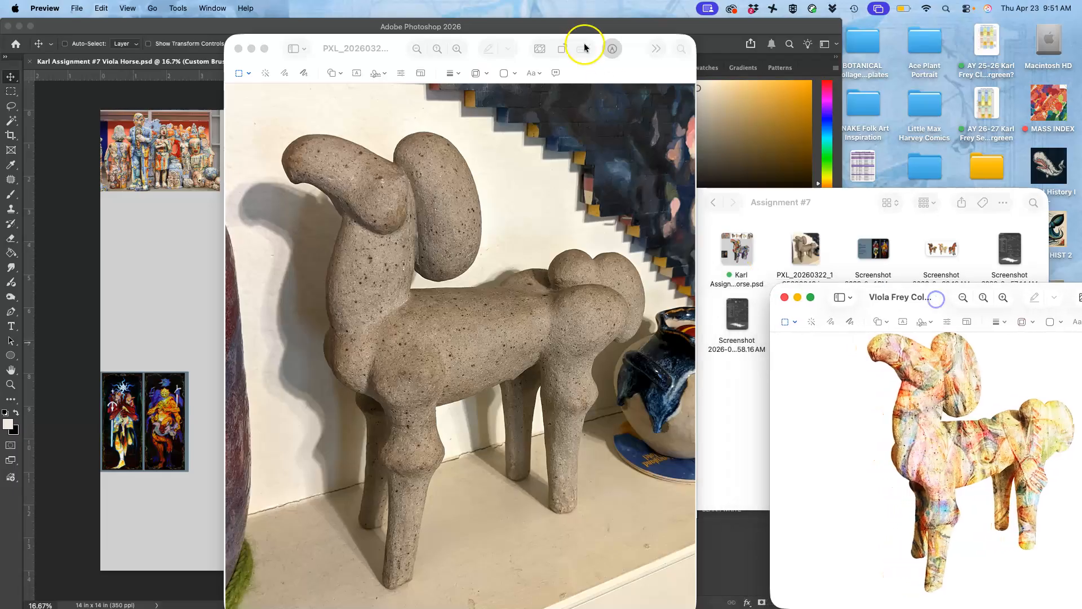
- Enlarge the stone horse photo's window and place it next to the horse painting in Photoshop for comparison
click(524, 40)
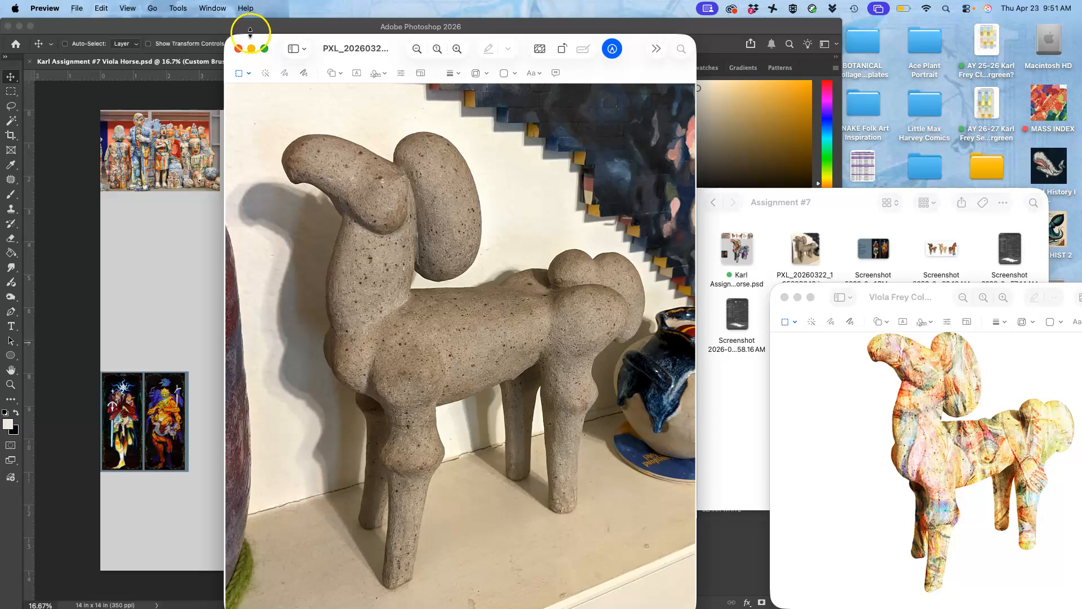
mouse_move(254, 36)
mouse_down()
mouse_move(632, 20)
mouse_move(637, 3)
mouse_up()
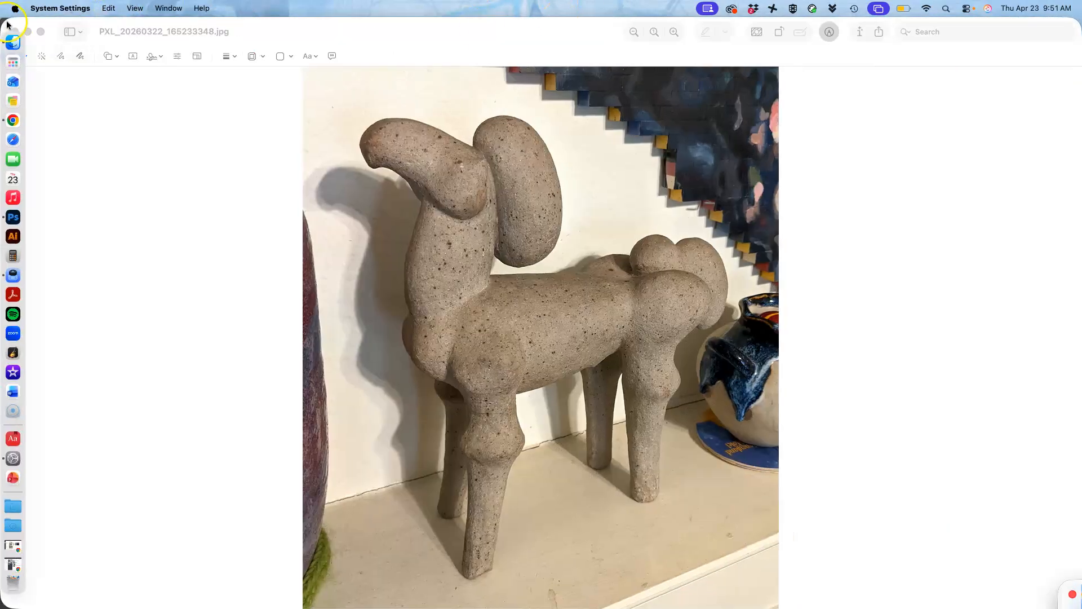
drag(8, 22, 542, 8)
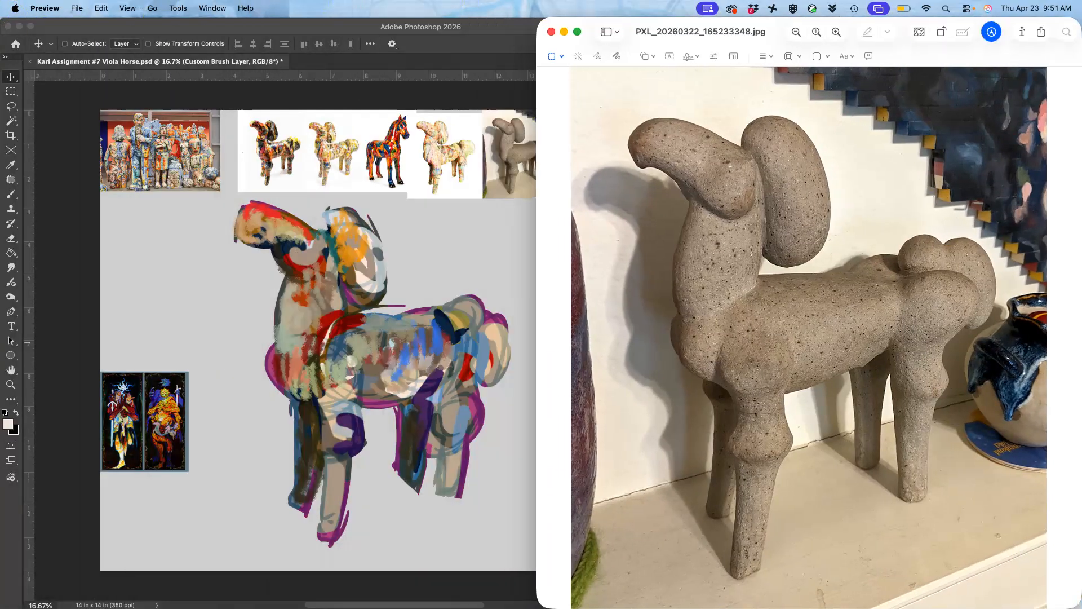
- Shrink the stone horse photo's window above the colored horse image, and switch to Photoshop with the Brush tool active
drag(542, 598, 770, 308)
click(759, 33)
double_click(772, 23)
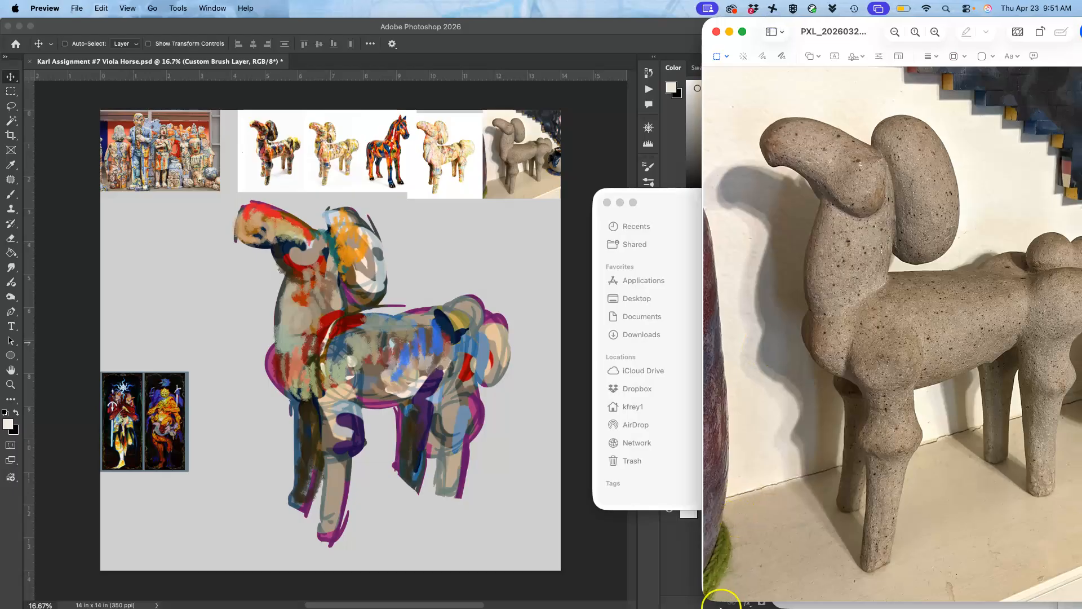
drag(706, 595, 725, 308)
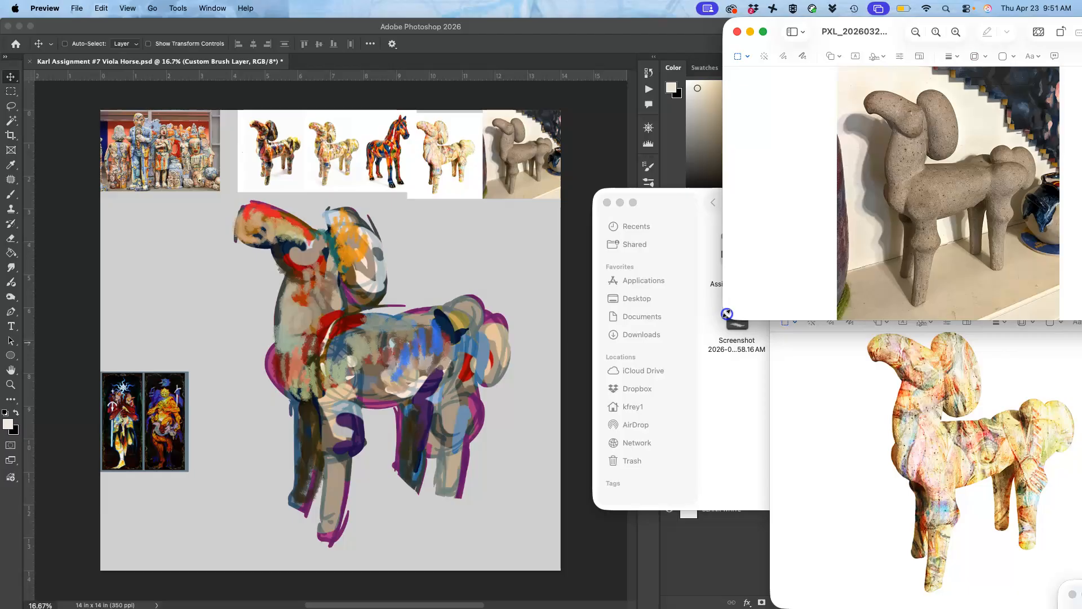
click(613, 27)
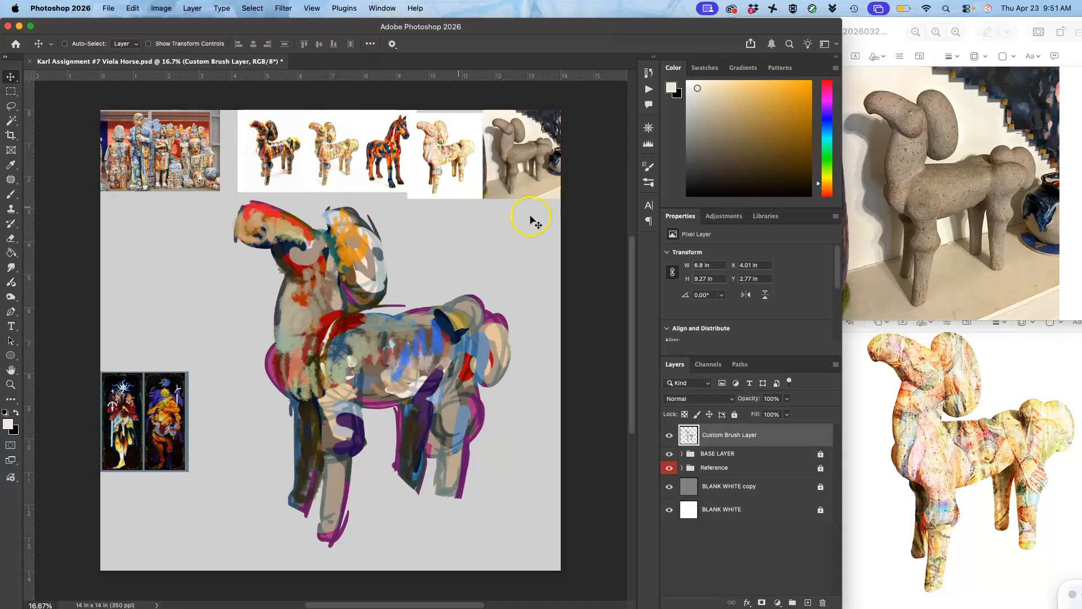
click(10, 196)
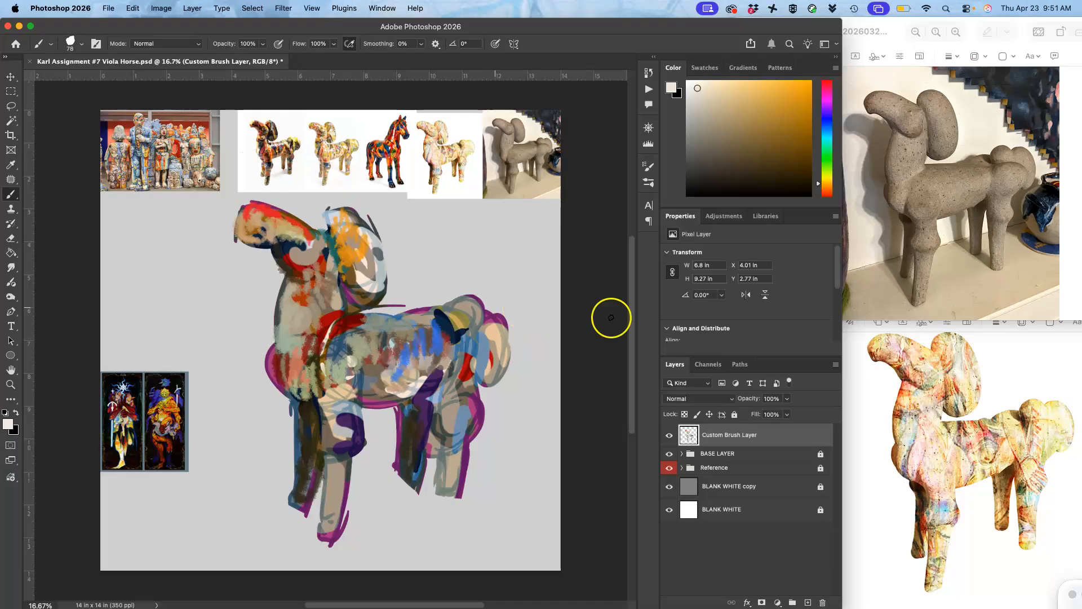
- Hide the Custom Brush Layer and, inside the expanded BASE LAYER group, the Sketch, Shape Paint and Layer 1 layers
click(670, 436)
click(669, 453)
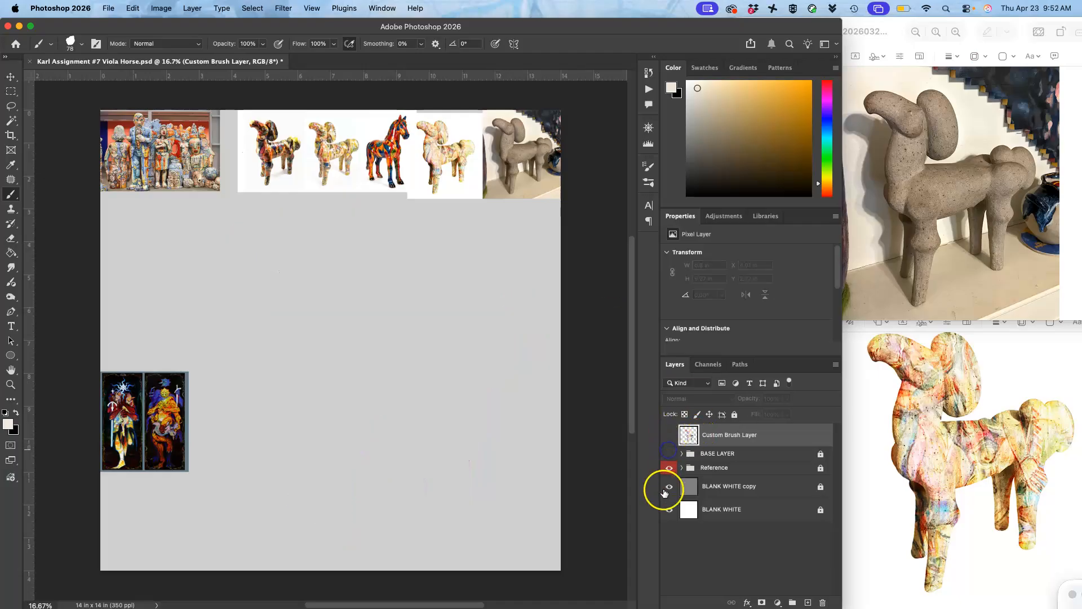
click(682, 454)
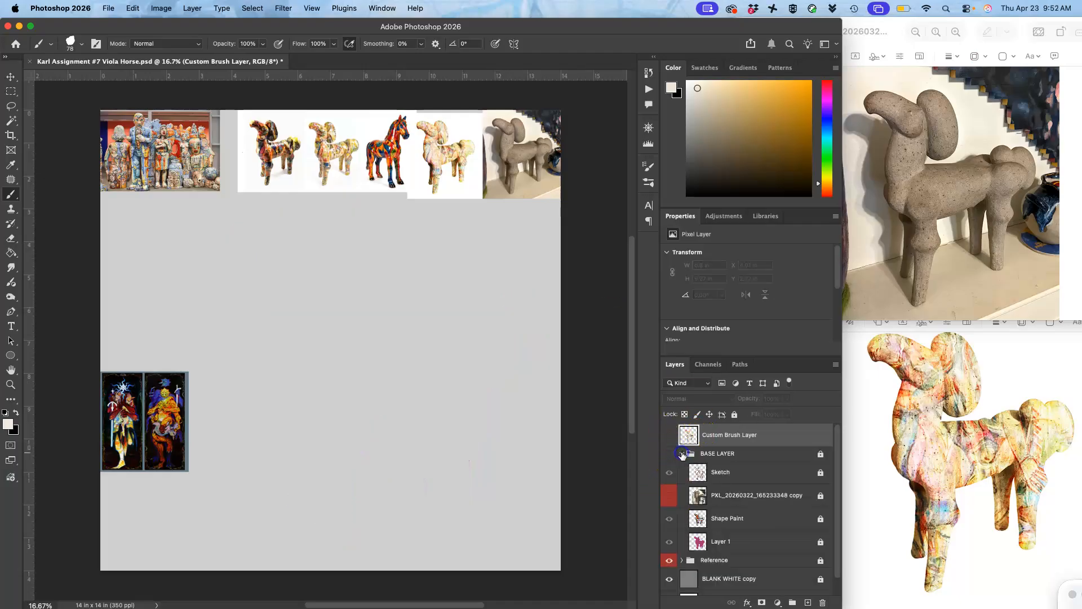
click(669, 455)
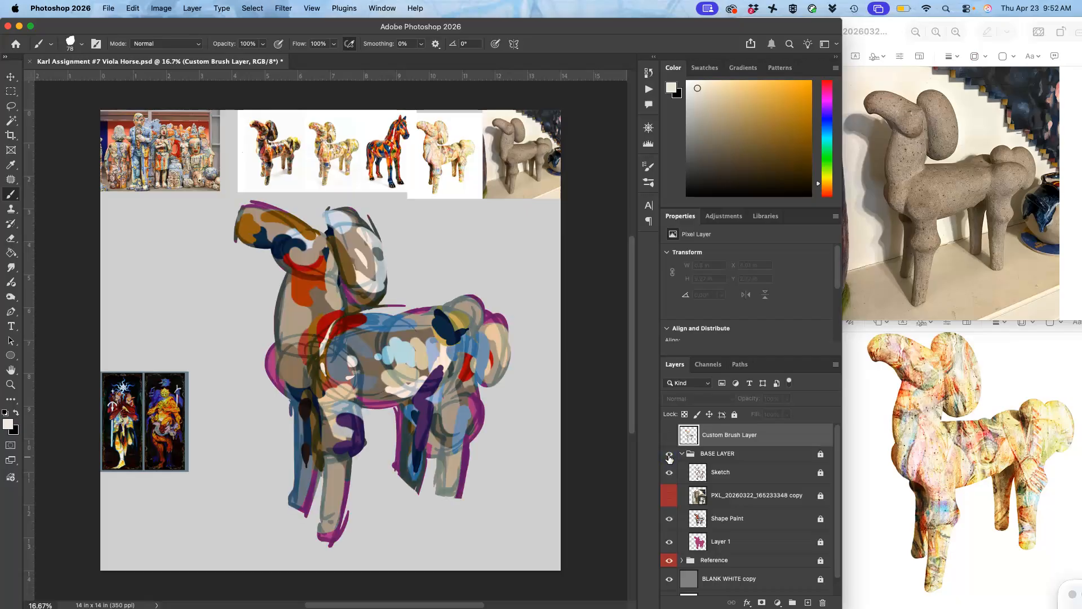
click(669, 472)
click(669, 518)
click(669, 542)
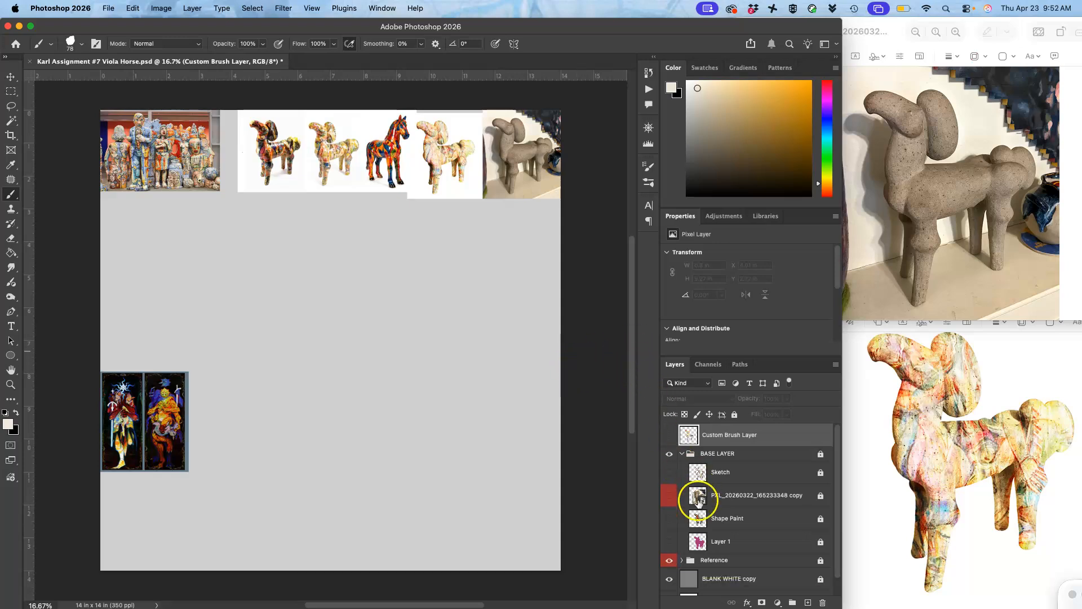
- Show Layer 1 and Shape Paint in the BASE LAYER group and examine the painted color shapes up close
click(670, 541)
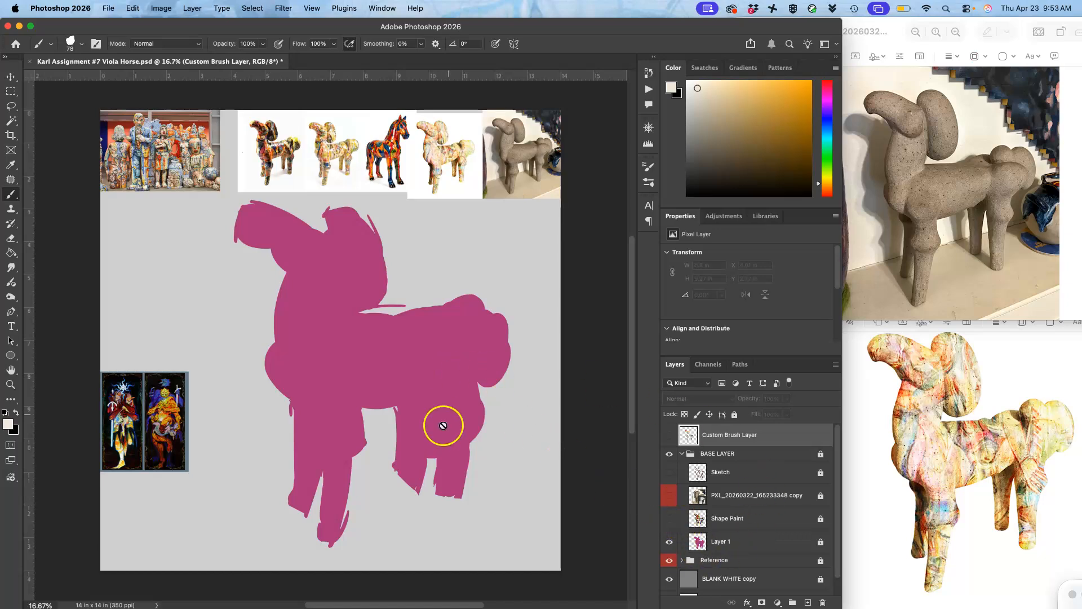
click(669, 519)
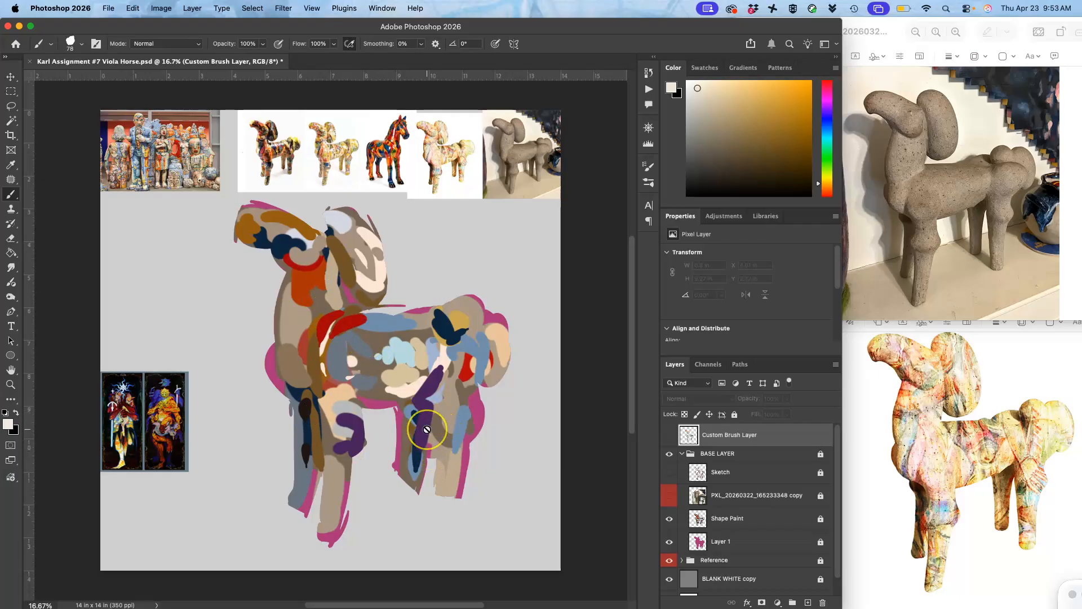
scroll(427, 430, up, 10)
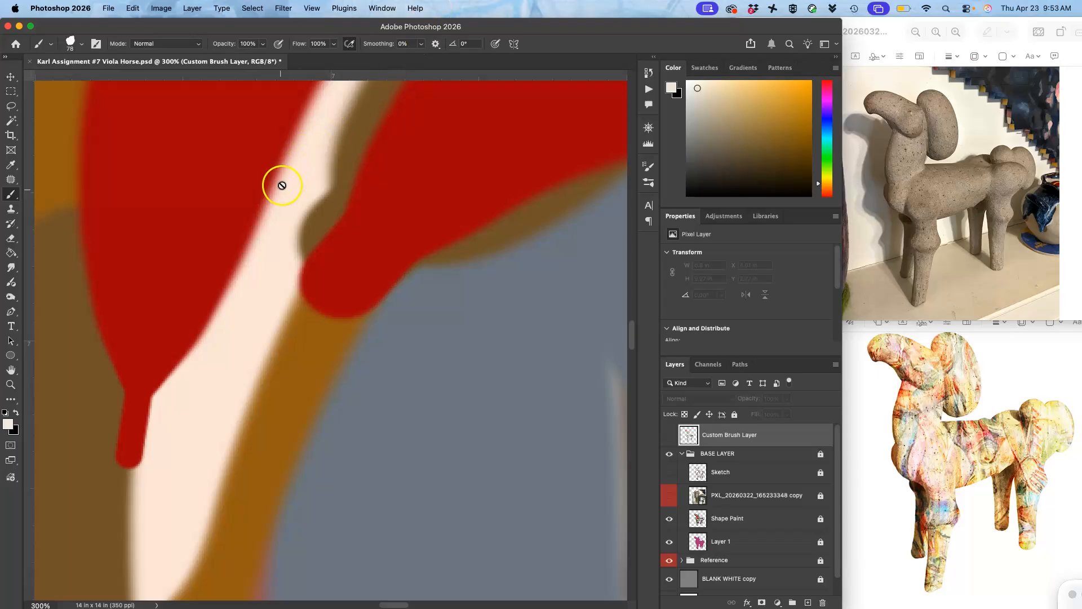
key(super+minus)
key(super+minus)
key(super+minus)
key(super+minus)
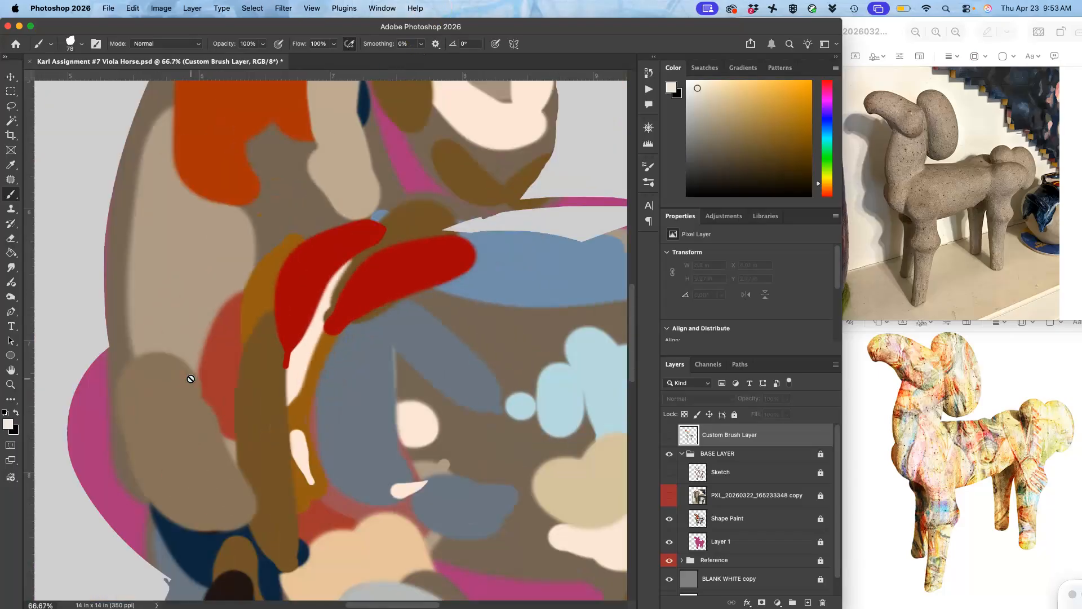
key(super+minus)
key(super+minus)
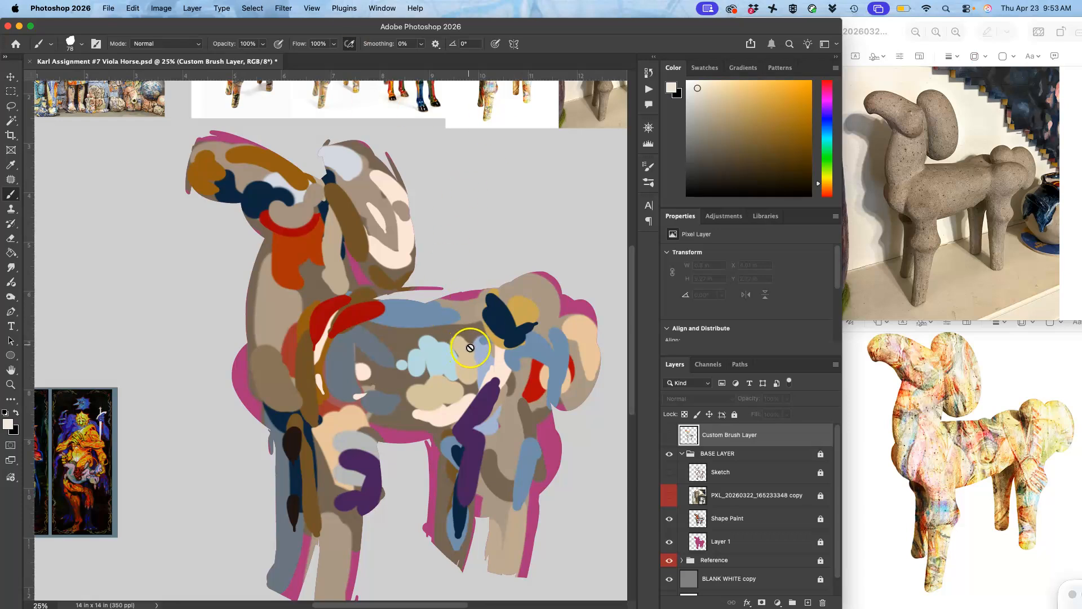
- Show the Sketch layer, compare the horse without and with Shape Paint, and collapse the BASE LAYER group
click(669, 472)
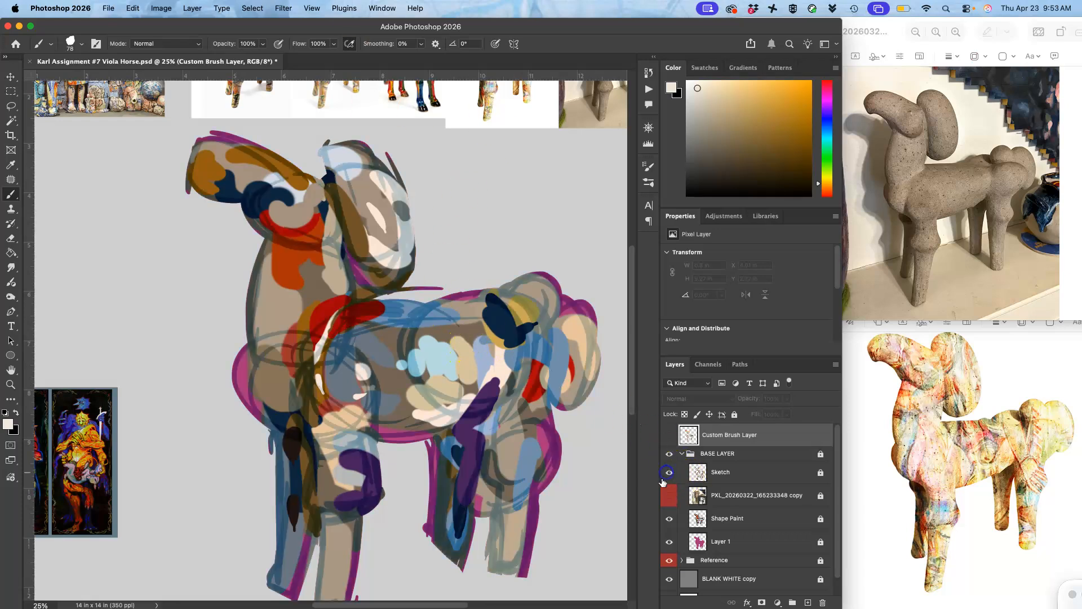
click(670, 519)
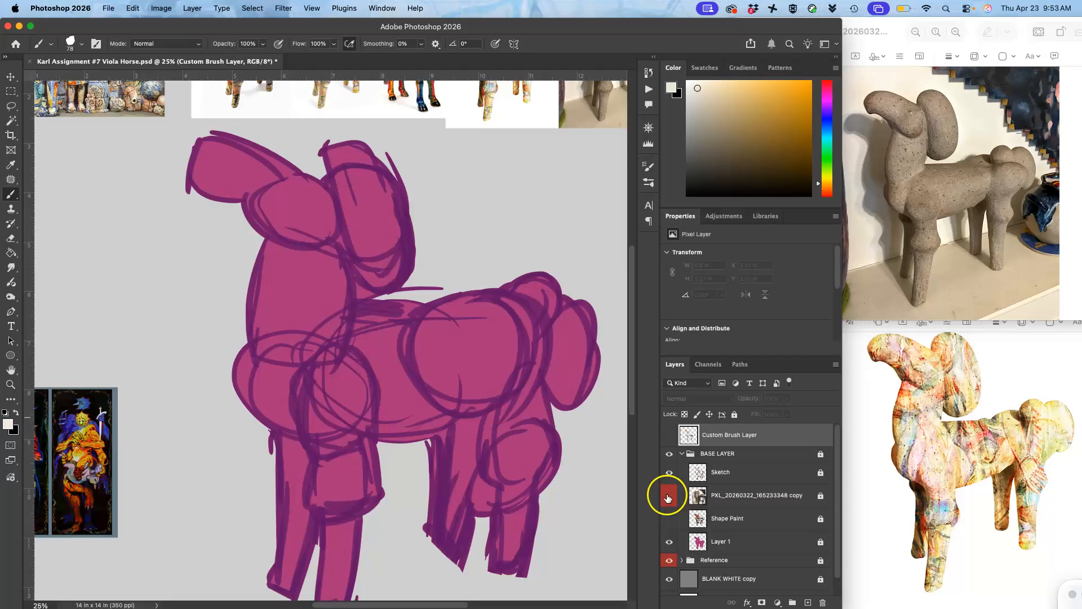
click(670, 519)
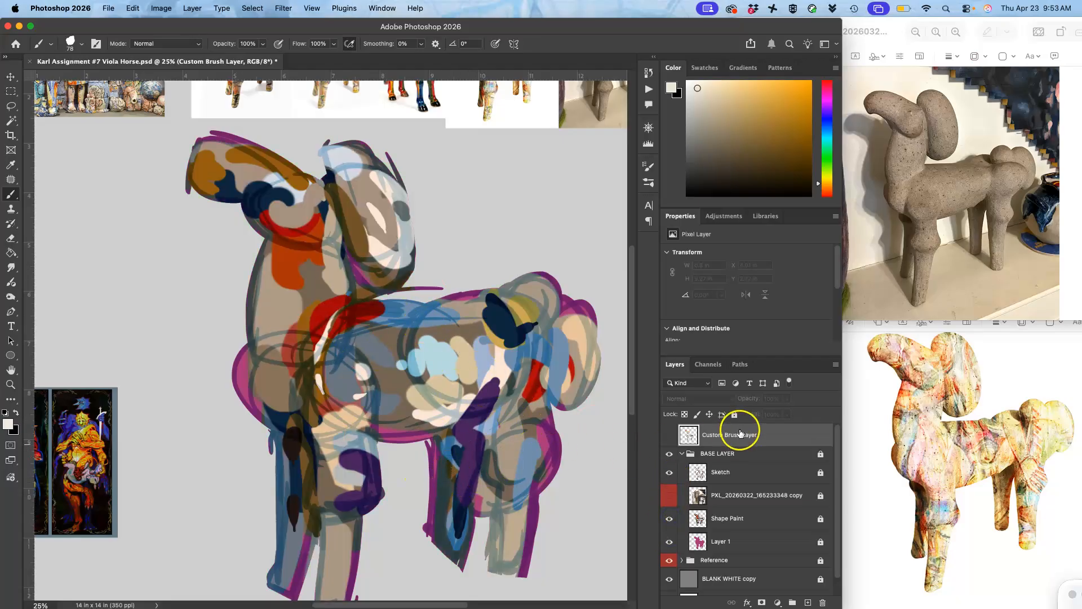
click(683, 453)
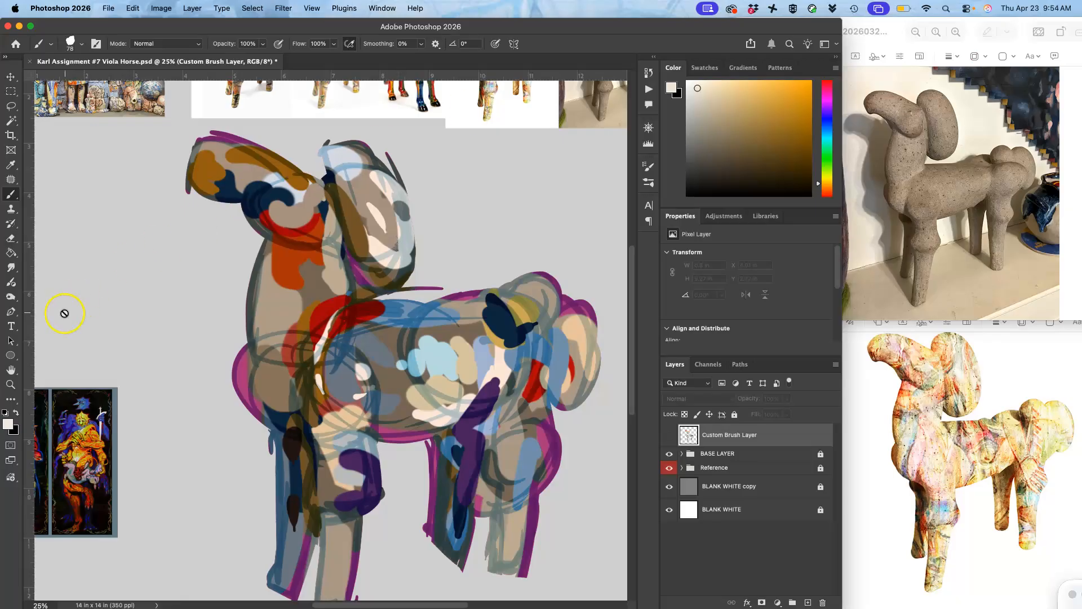
- Choose the Karl Custom Brush SP26 MORN brush preset and show the Custom Brush Layer
mouse_move(2, 372)
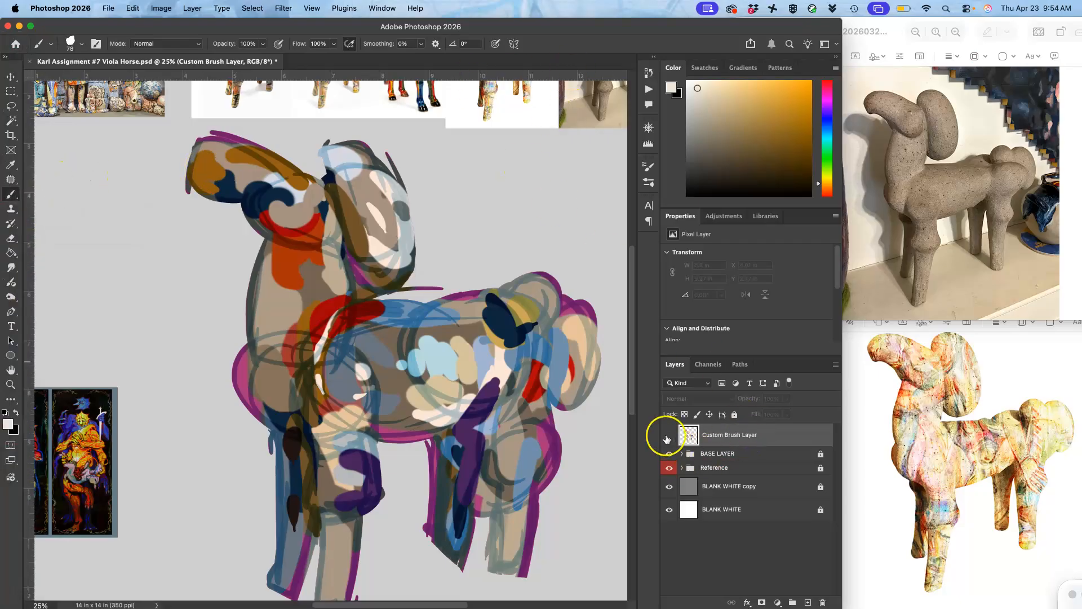
click(82, 44)
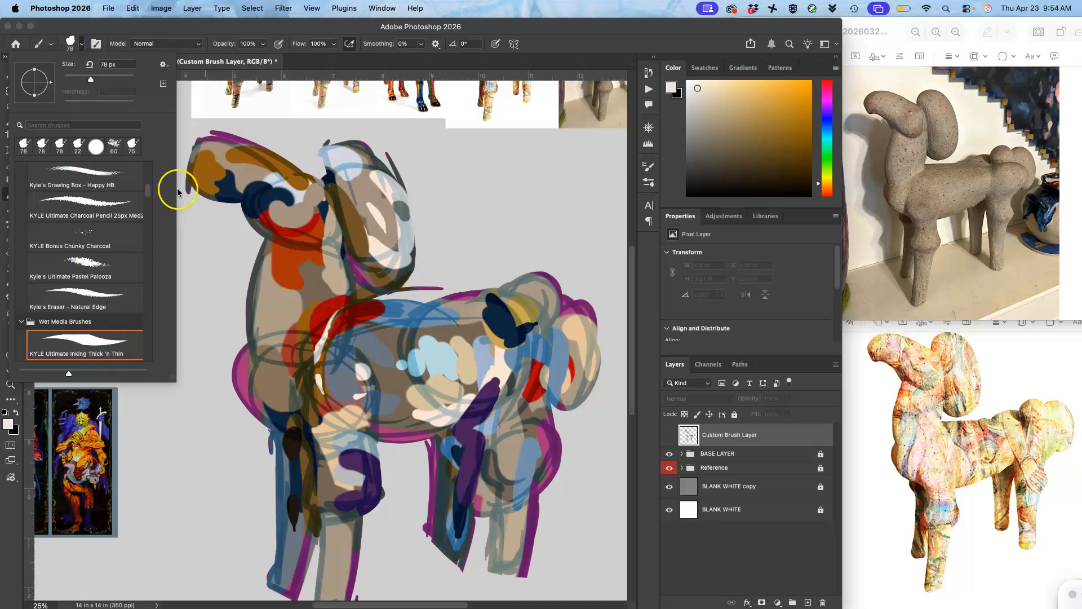
drag(147, 192, 128, 395)
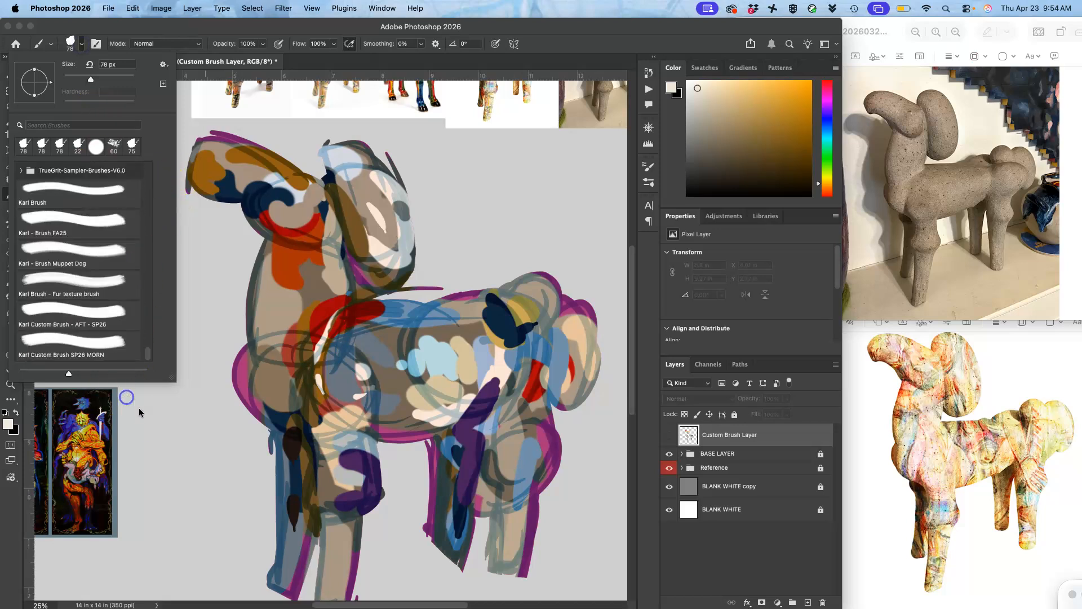
click(94, 350)
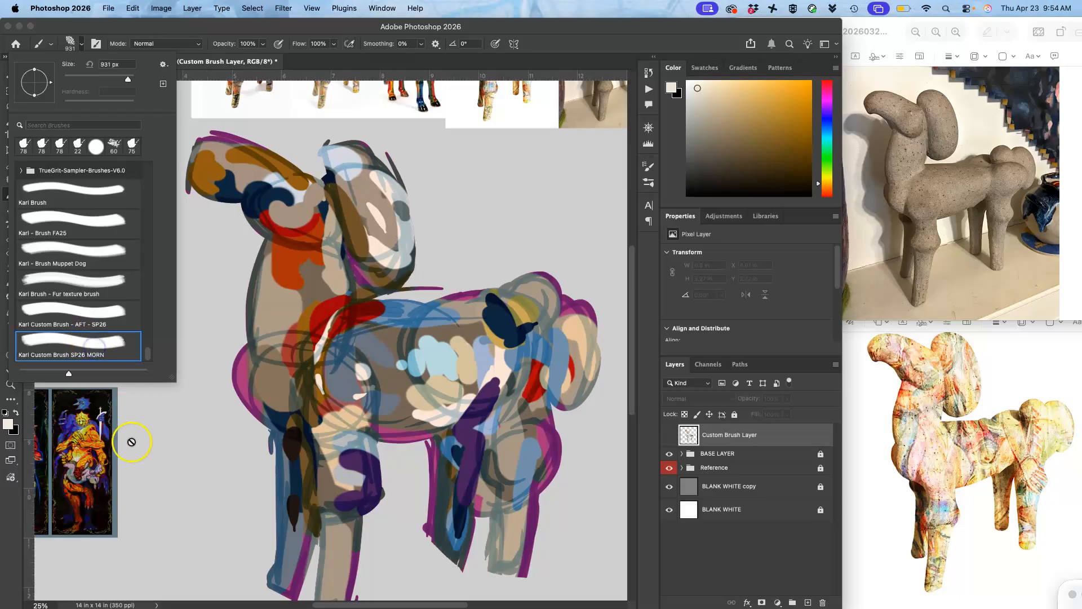
click(669, 434)
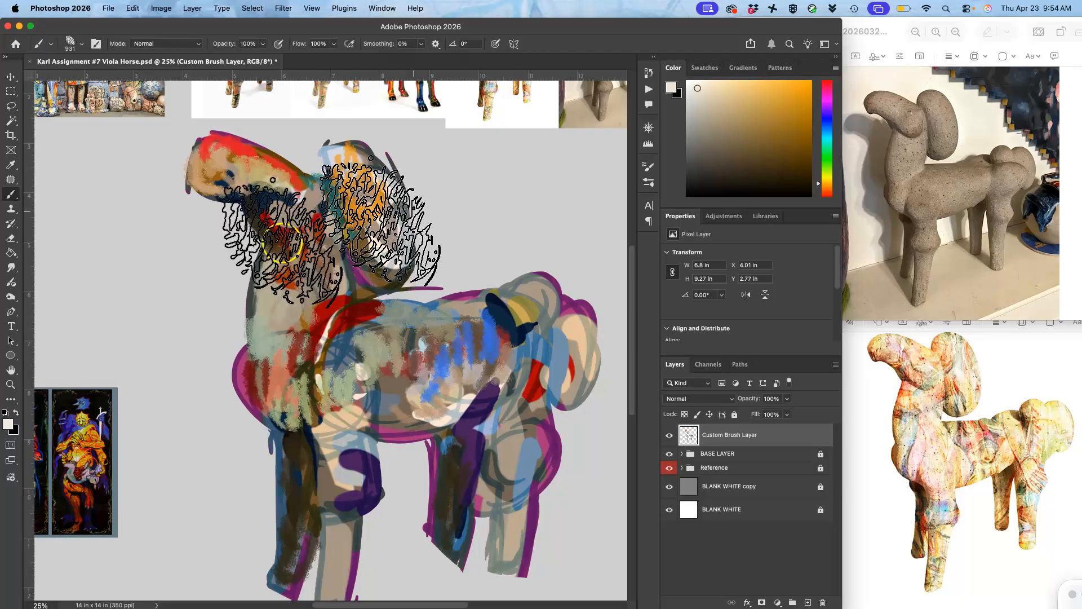
- Reset the colors to default black and white, stamp one test brush mark beside the horse's neck, and undo it
click(6, 413)
click(136, 251)
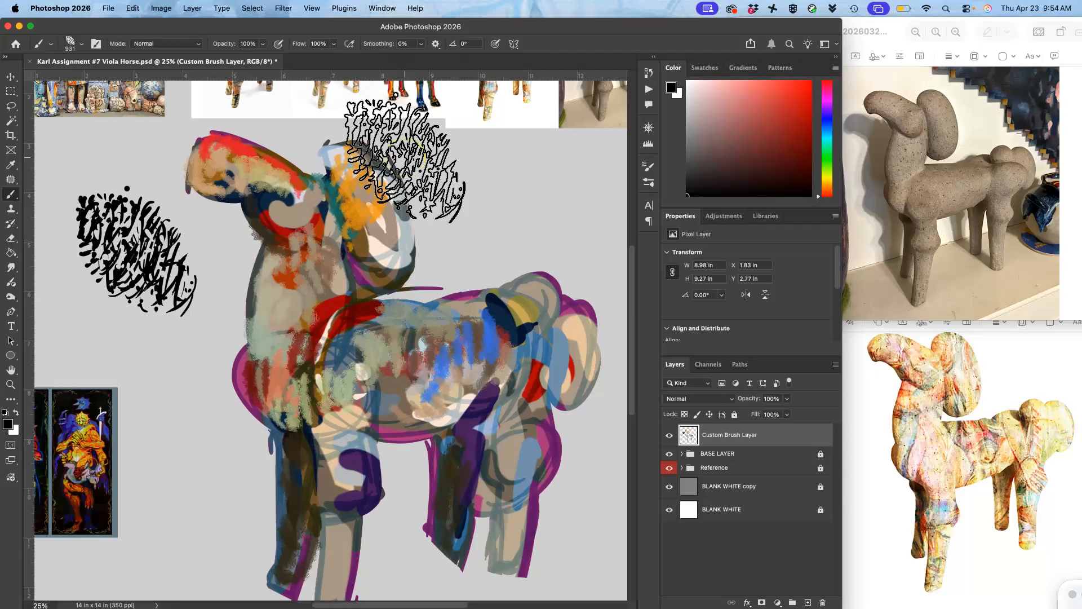
key(super+z)
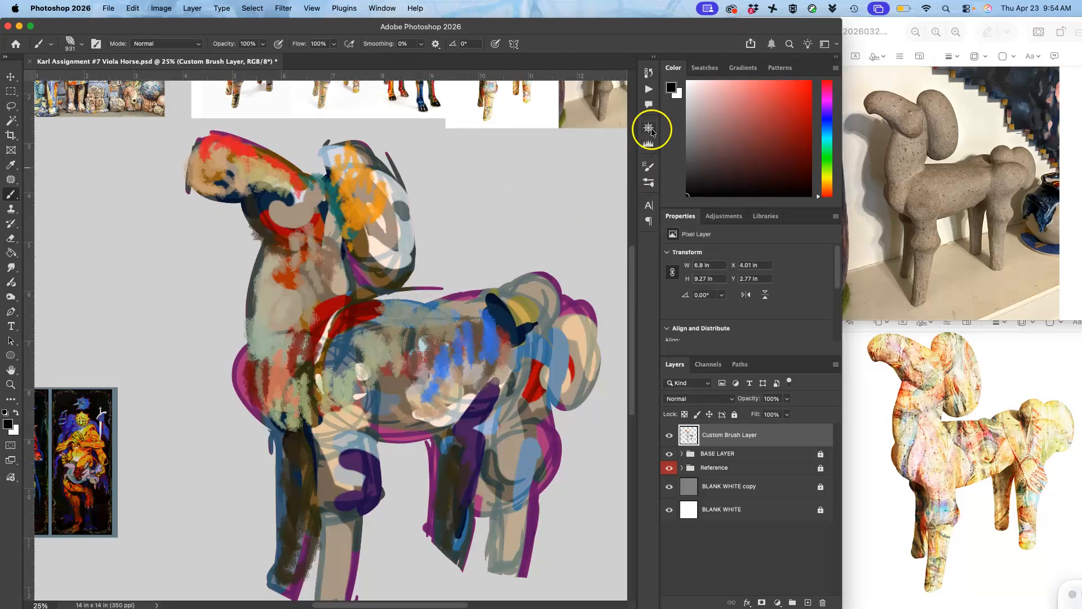
- Enable Shape Dynamics in the Brush Settings with Size Jitter at 42% and its control set to Pen Pressure
click(381, 8)
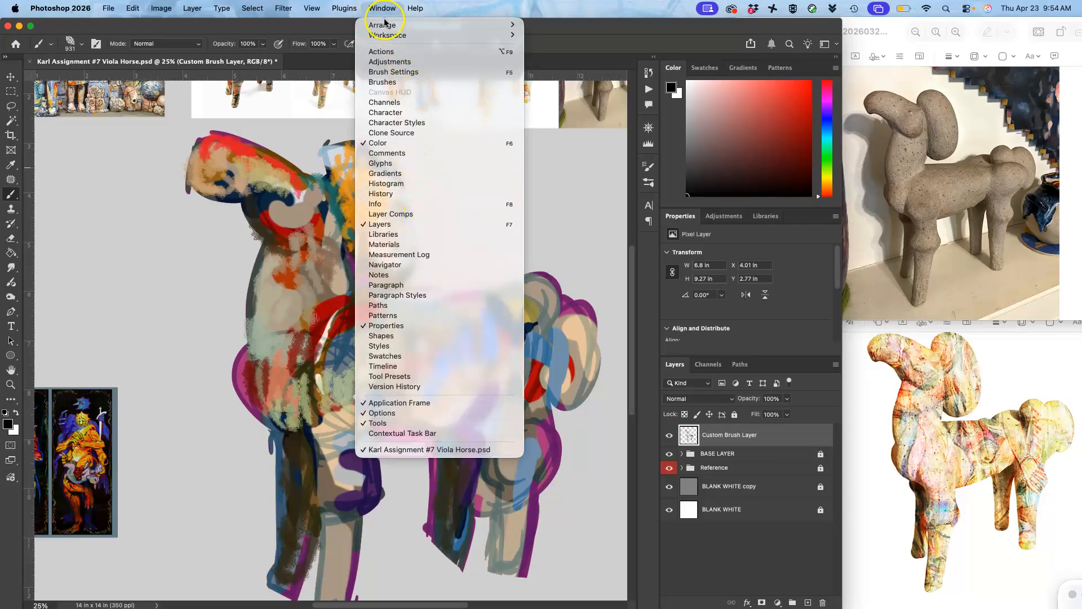
click(398, 73)
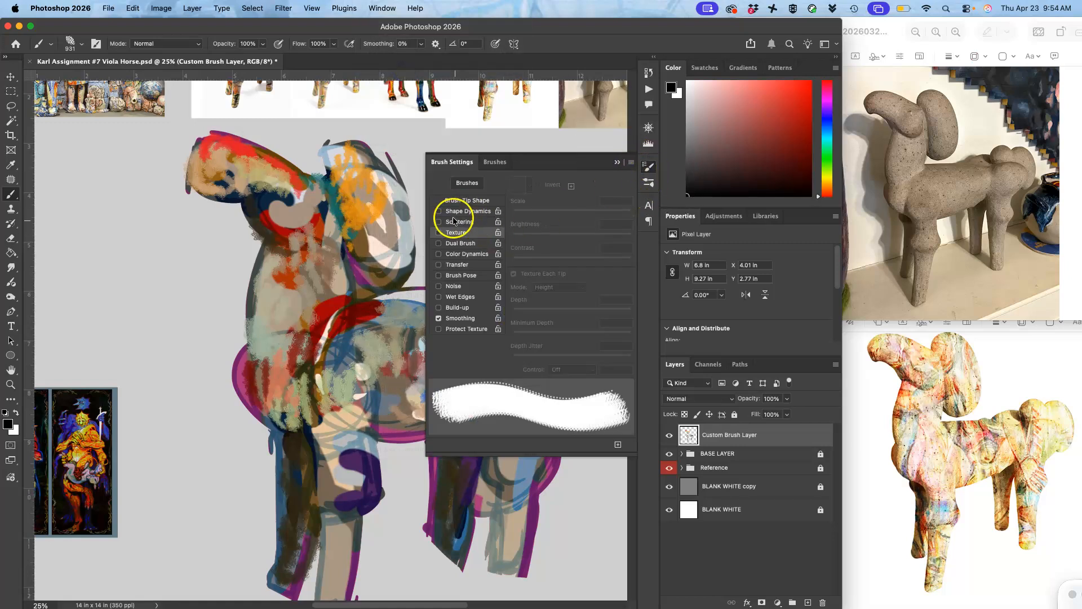
click(460, 213)
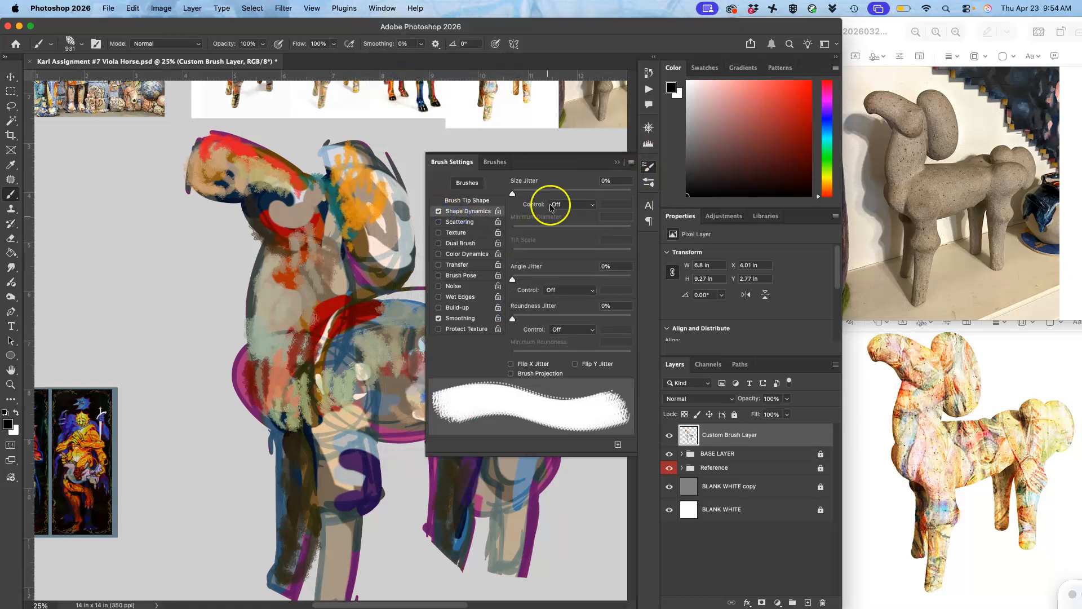
drag(532, 190, 536, 193)
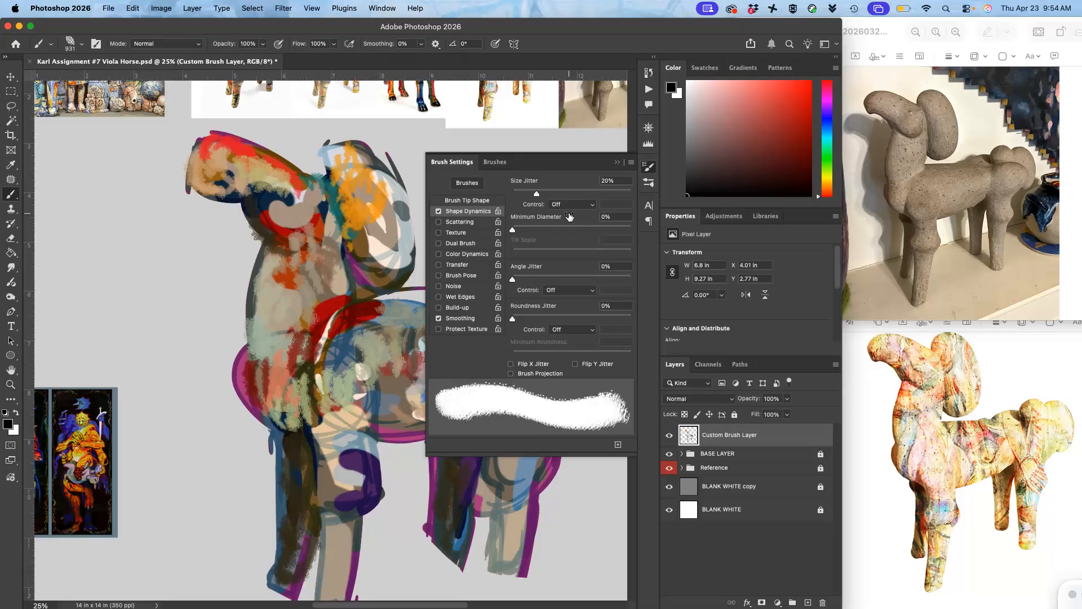
mouse_move(536, 196)
mouse_down()
mouse_move(482, 198)
mouse_move(562, 193)
mouse_up()
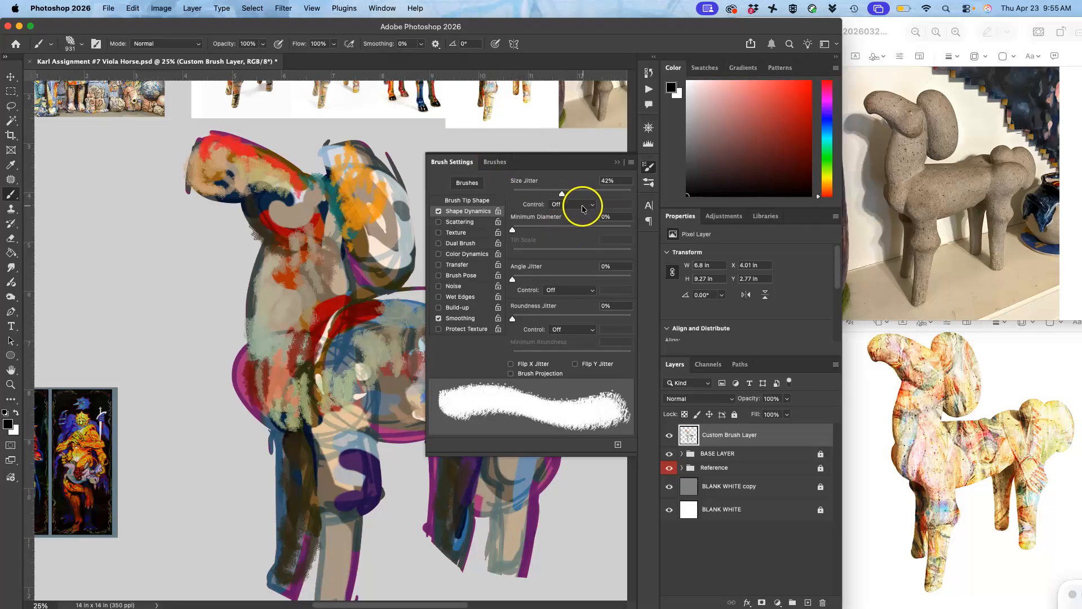
click(582, 206)
click(572, 230)
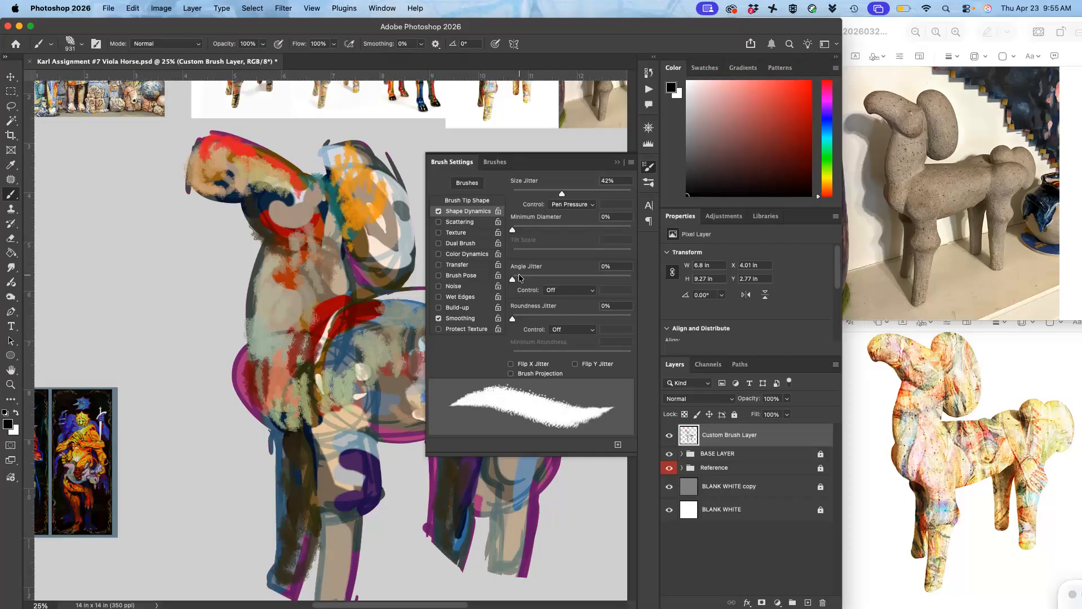
- Set the brush's Angle Jitter to 25% and Roundness Jitter to 86%
click(517, 279)
drag(517, 279, 542, 281)
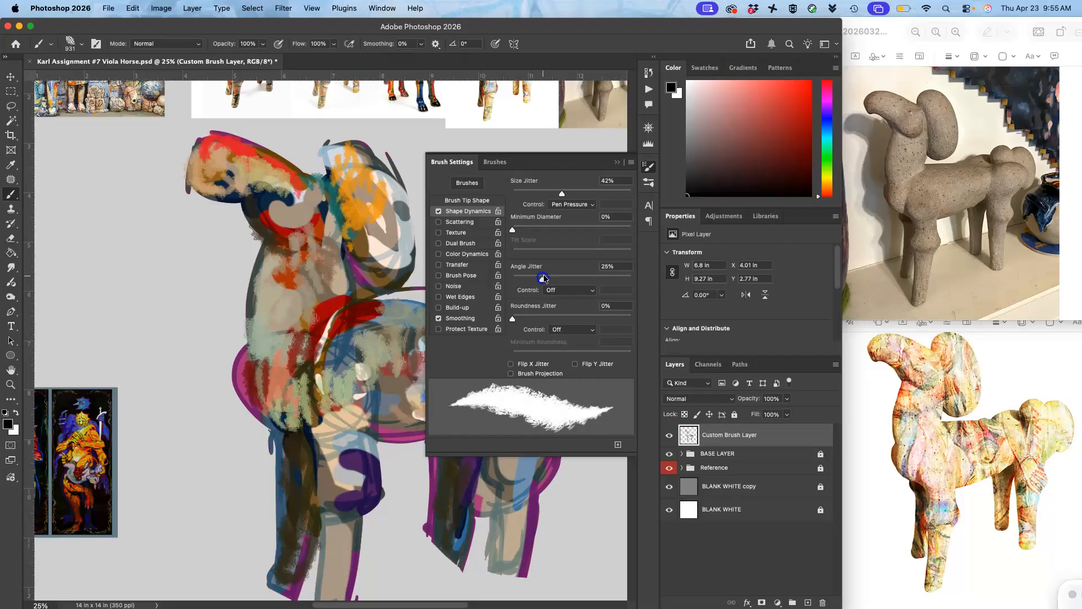
drag(515, 317, 568, 312)
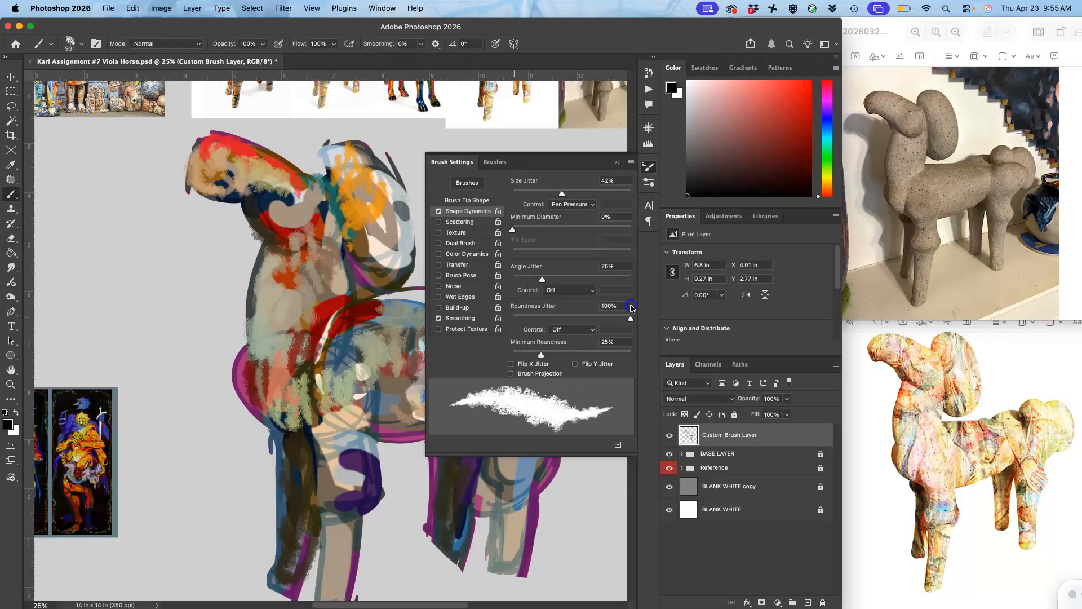
drag(626, 308, 592, 317)
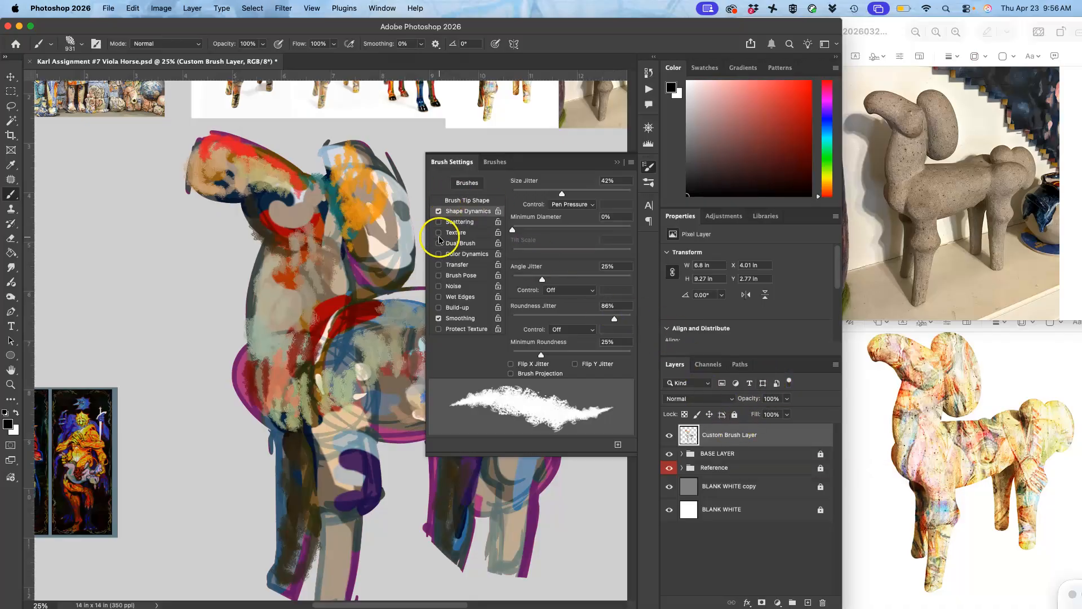
- Enable the brush's Texture with the third Water pattern and set the texture Depth to 16%
click(455, 233)
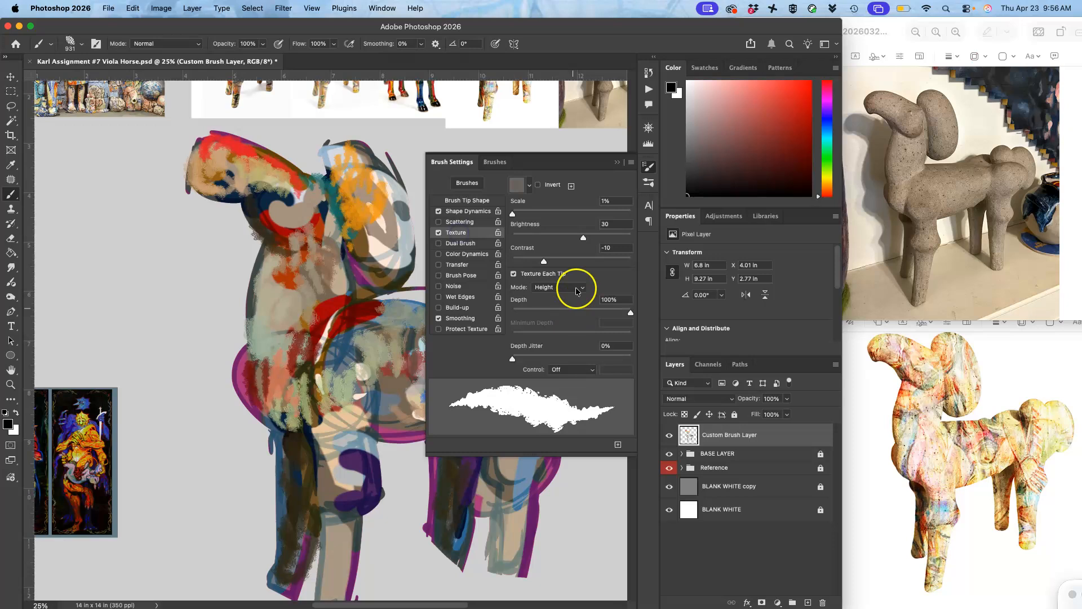
click(531, 186)
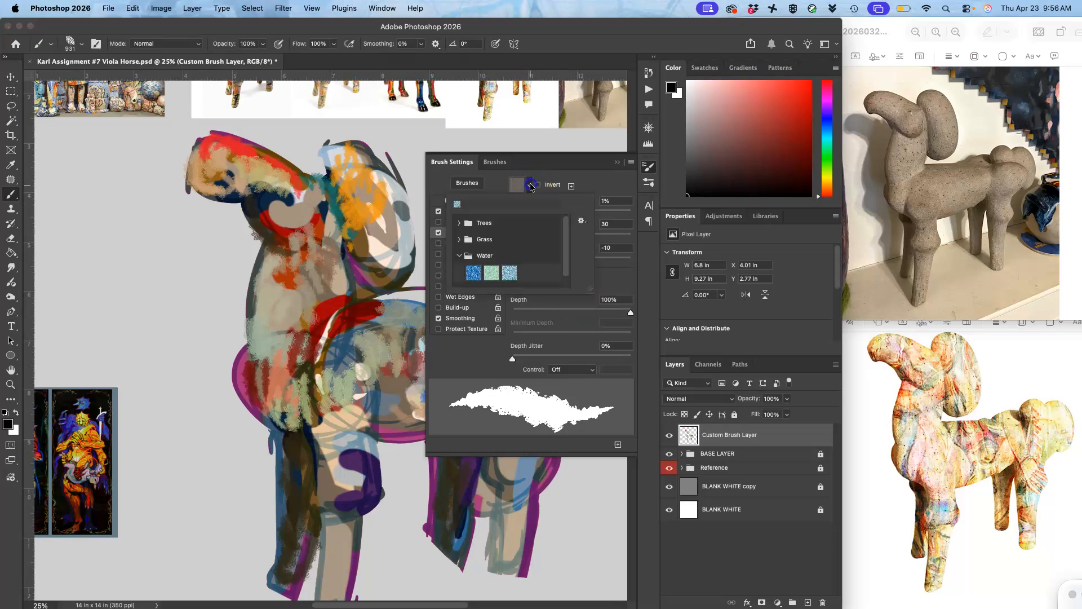
click(507, 273)
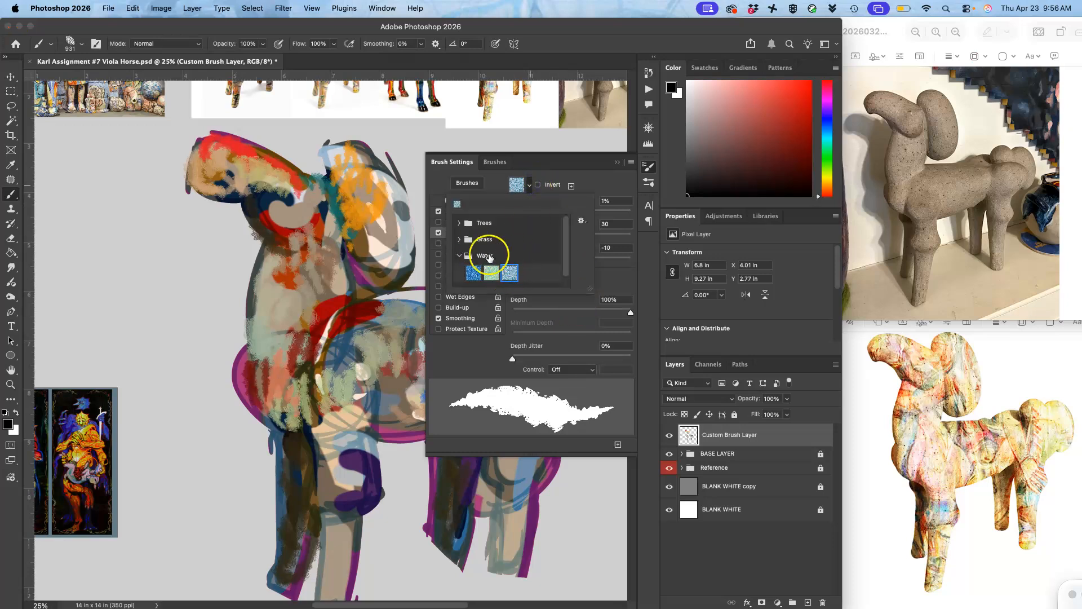
click(595, 182)
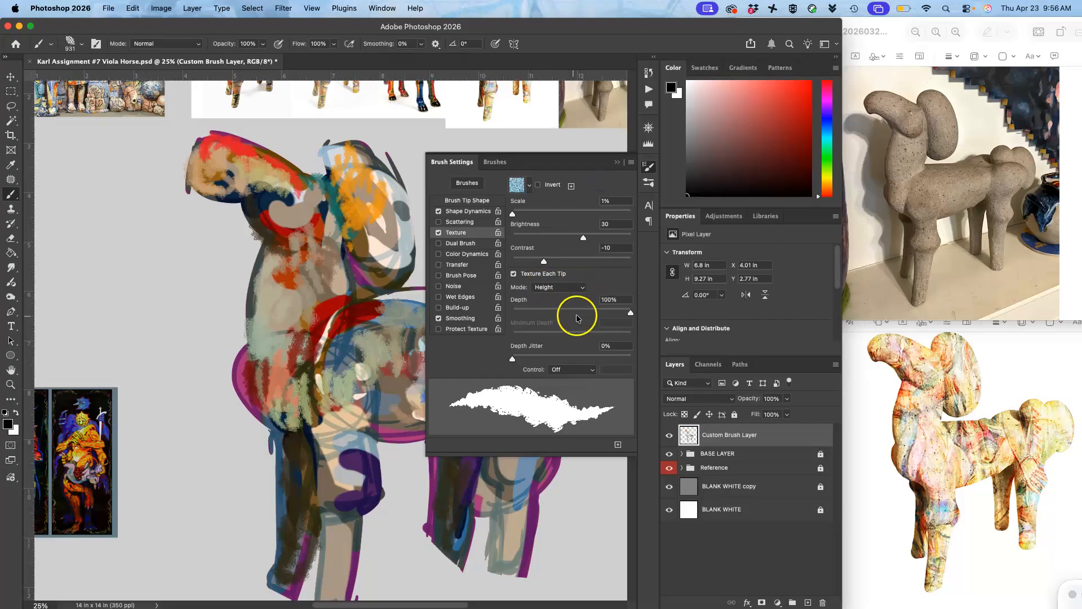
drag(584, 314, 531, 306)
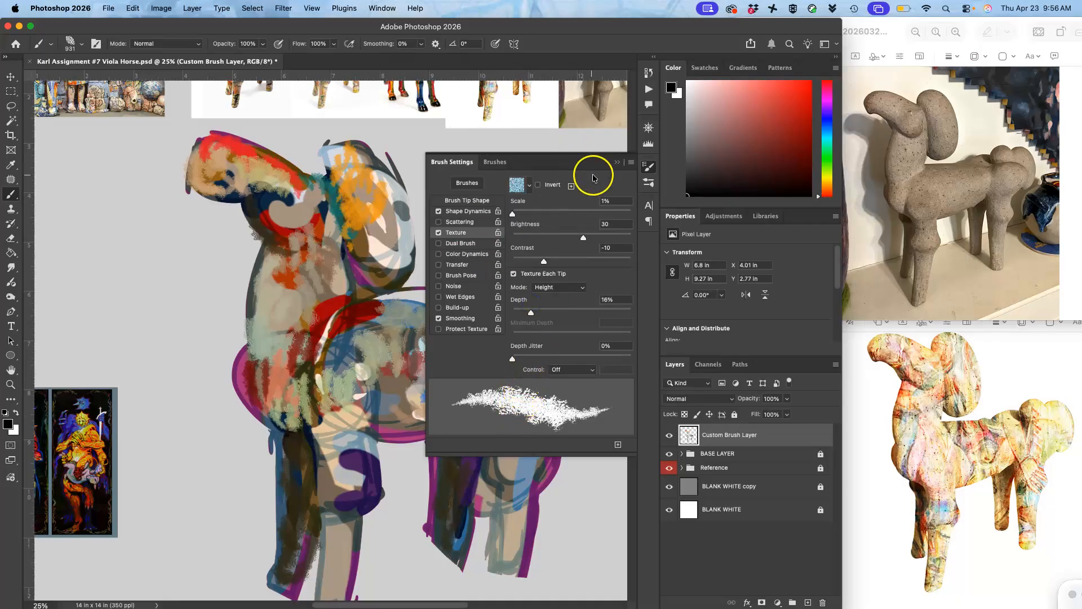
click(617, 161)
- Paint a long black test stroke on the empty canvas in front of the horse and undo it
mouse_move(139, 192)
mouse_down()
mouse_move(126, 213)
mouse_move(172, 417)
mouse_move(110, 220)
mouse_move(194, 327)
mouse_move(244, 457)
mouse_up()
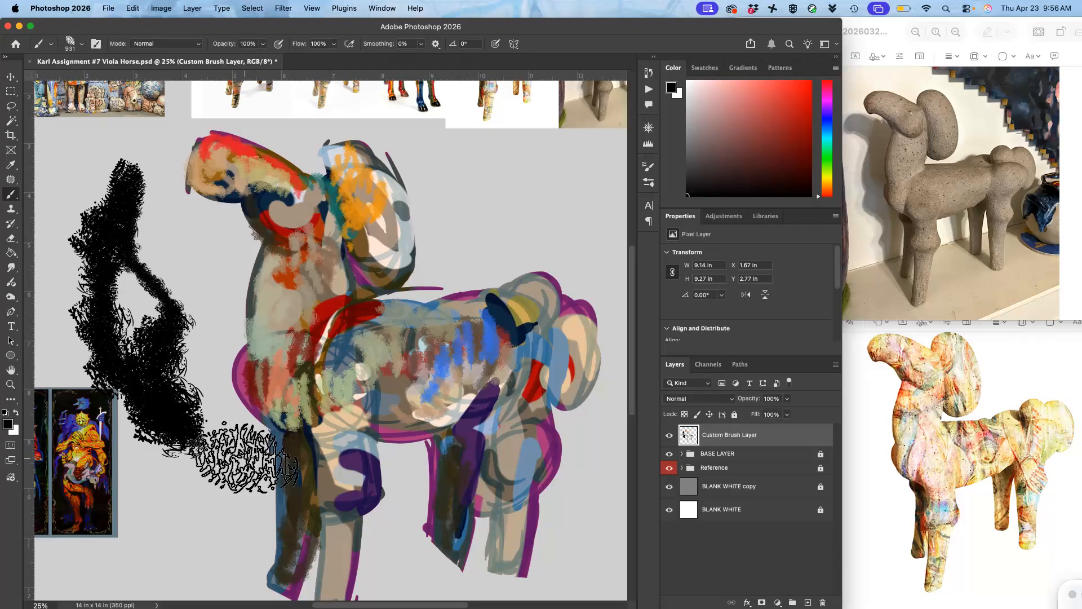
key(super+z)
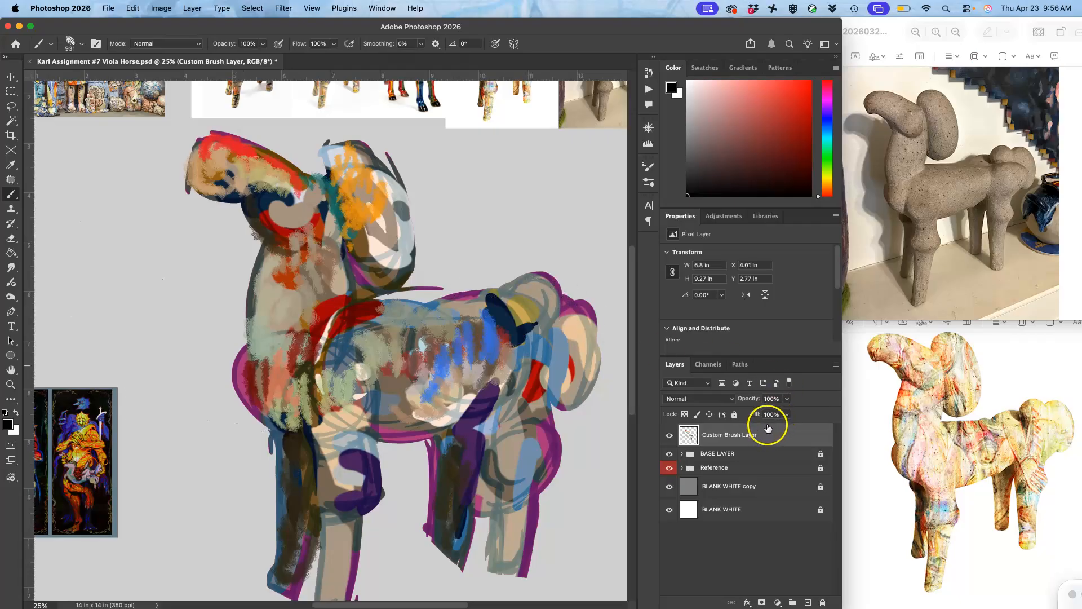
- Set the custom brush's size to 220 px for painting a close-up area of the horse's chest
key(super+equal)
key(super+equal)
key(super+equal)
key(super+equal)
key(super+equal)
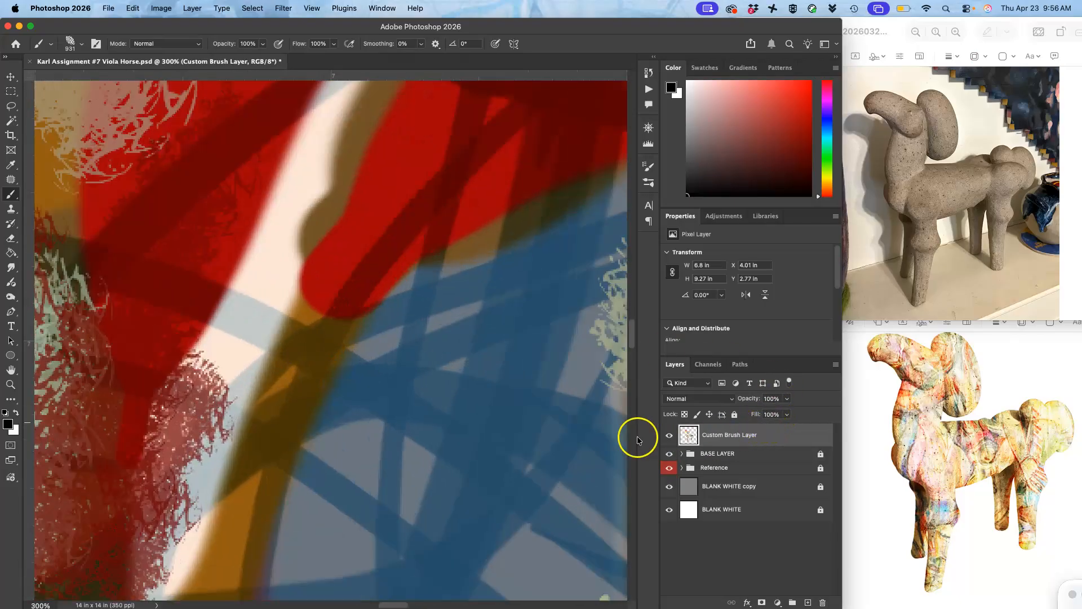
key(super+equal)
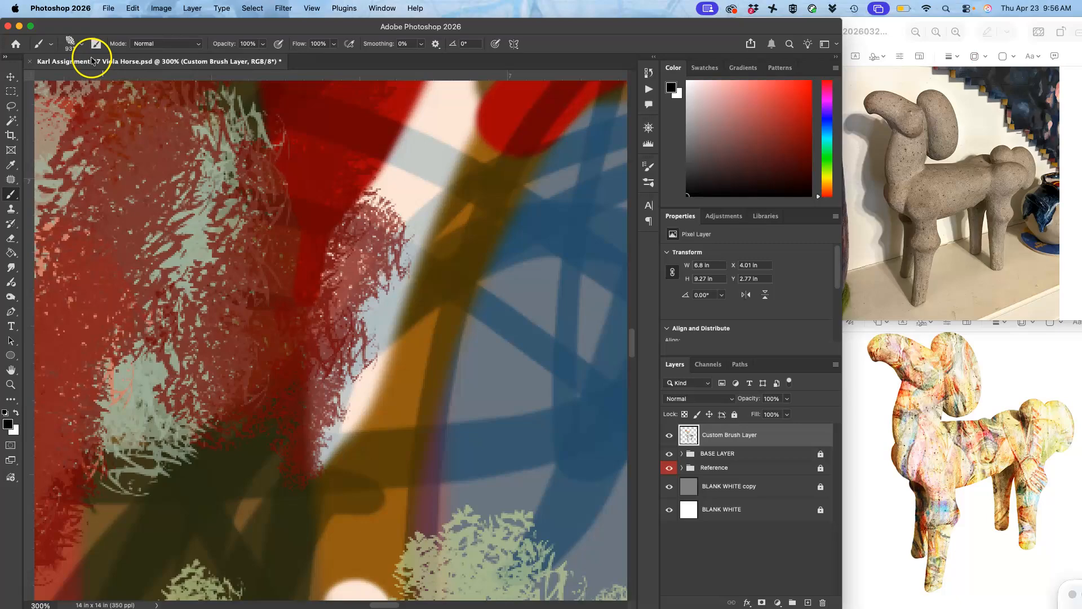
click(82, 43)
drag(109, 79, 108, 80)
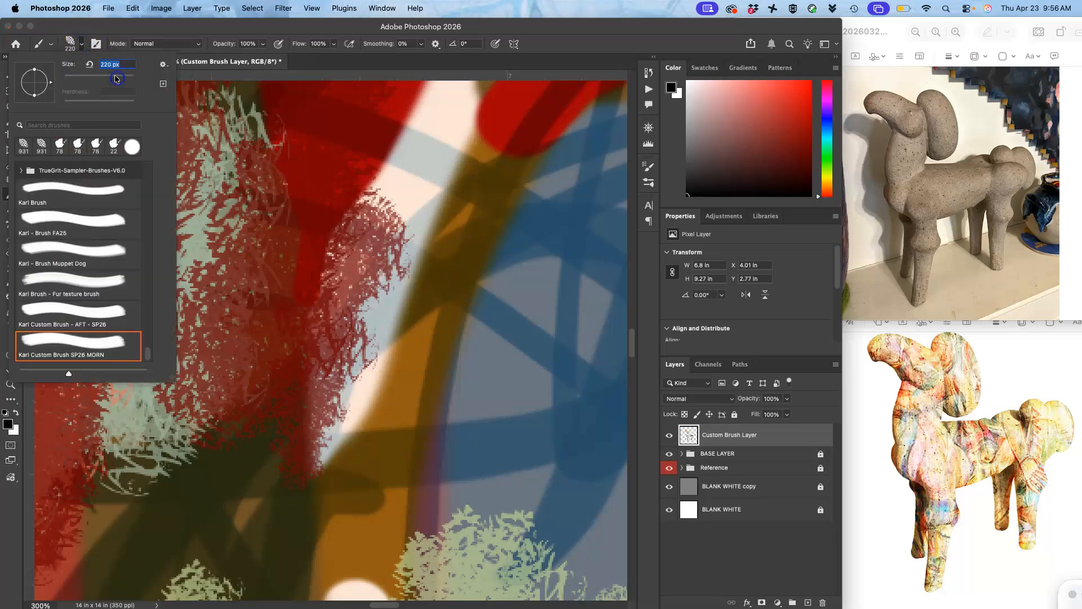
- Paint black test strokes over the horse's chest with the textured brush and undo the last one
mouse_move(507, 194)
mouse_down()
mouse_move(366, 383)
mouse_move(384, 363)
mouse_move(329, 189)
mouse_move(253, 293)
mouse_up()
drag(341, 319, 468, 428)
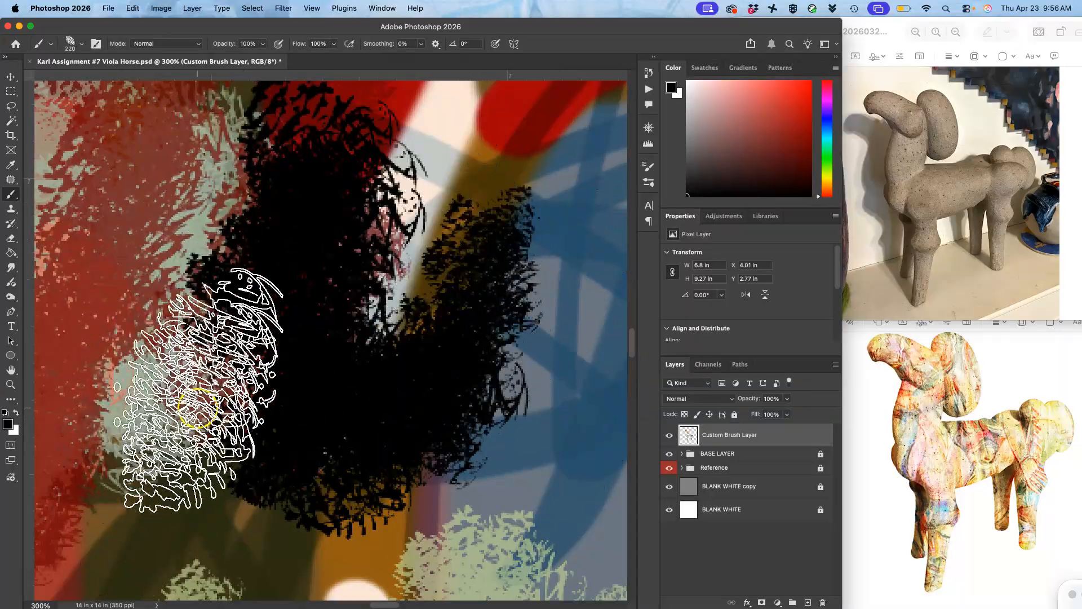
key(ctrl+z)
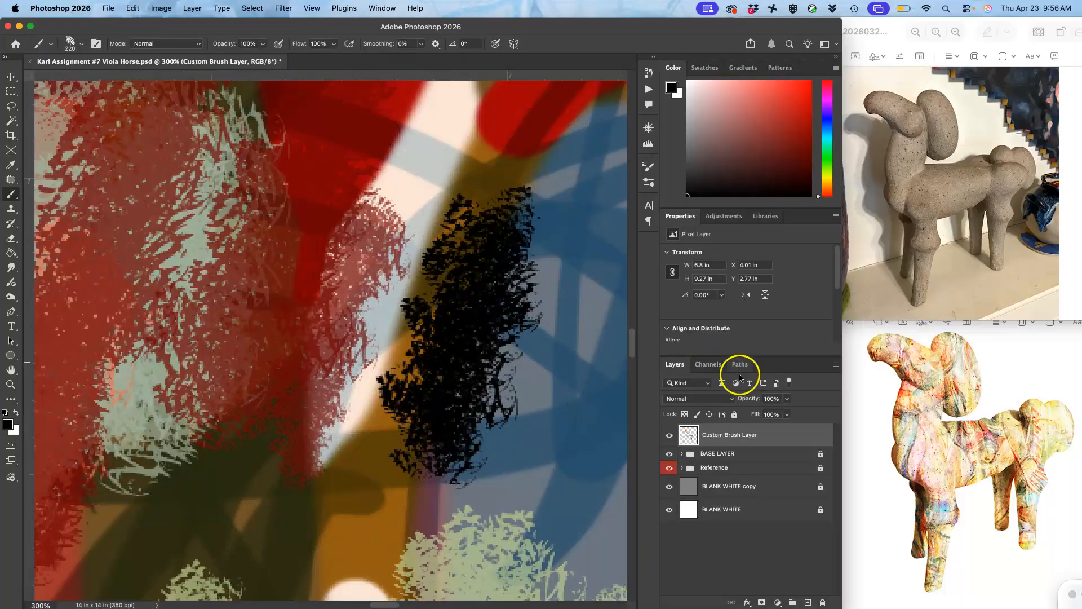
- Lower the Custom Brush Layer's opacity to 68% and paint another black stroke across the horse's chest
click(787, 399)
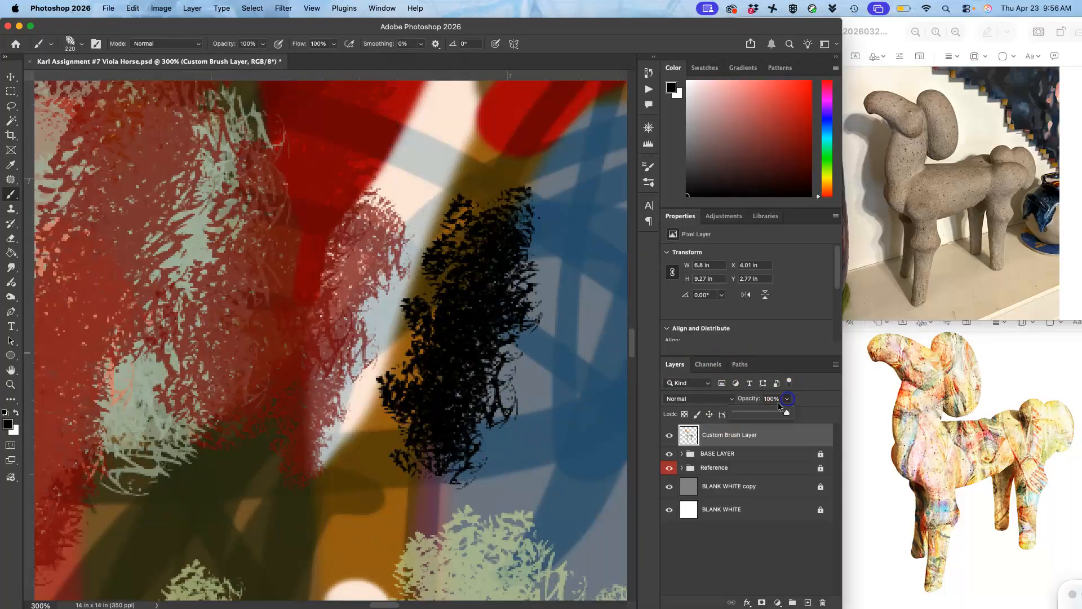
drag(787, 412, 772, 414)
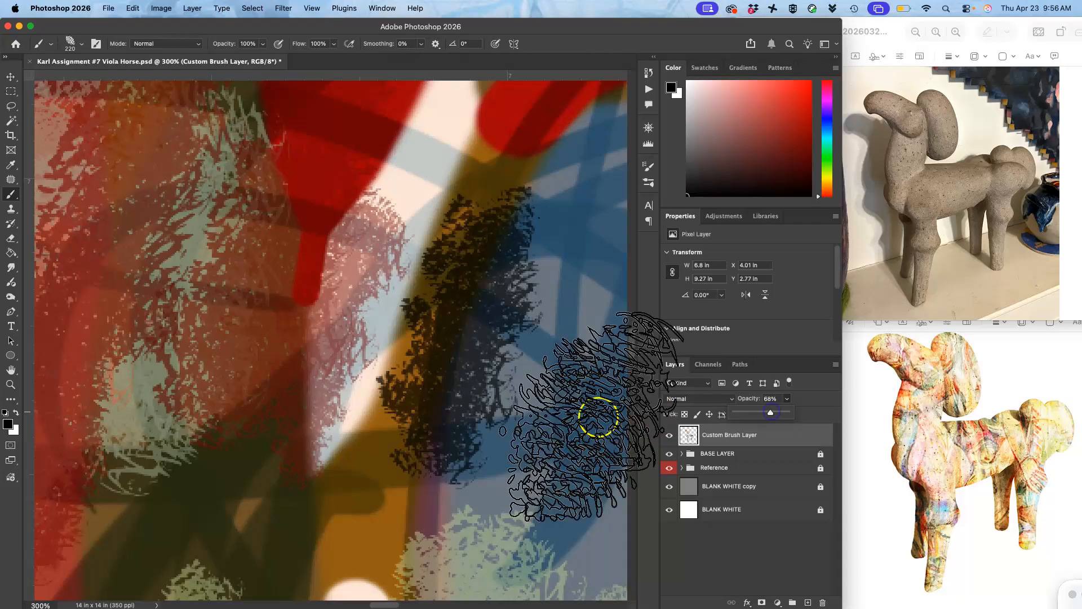
mouse_move(395, 263)
mouse_down()
mouse_move(404, 184)
mouse_move(284, 201)
mouse_up()
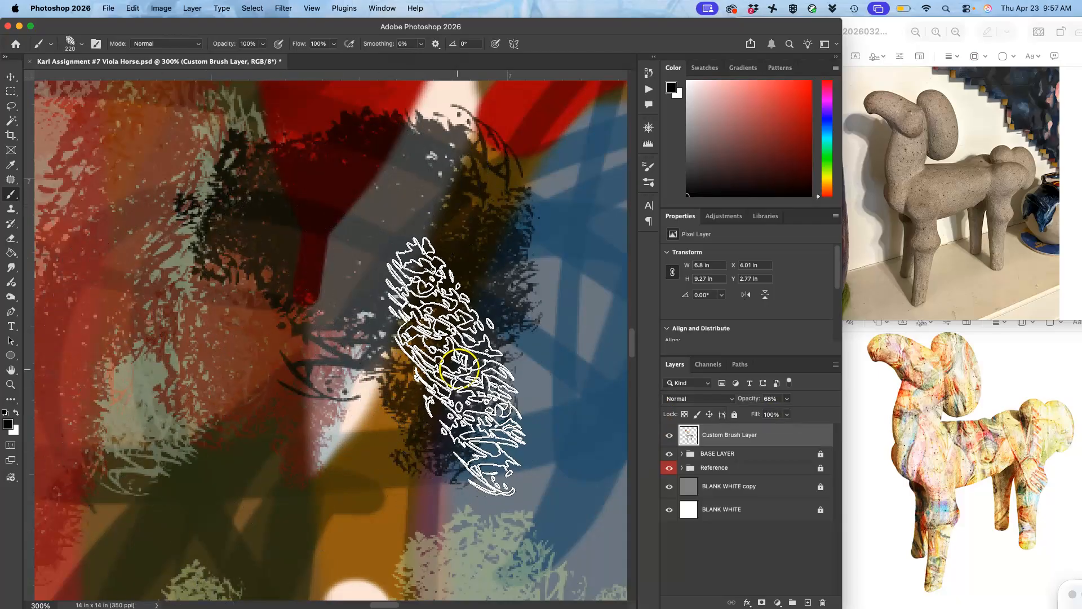
- Sample olive green from the orange-and-black horse reference and paint it along the horse's belly and back
key(super+minus)
key(super+minus)
key(super+minus)
key(super+minus)
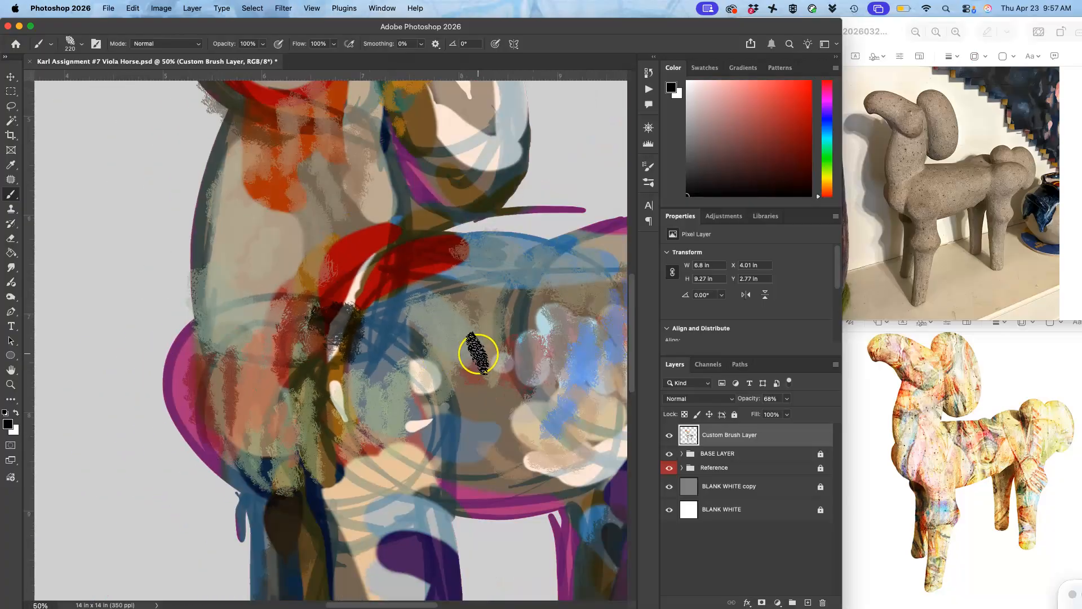
key(super+0)
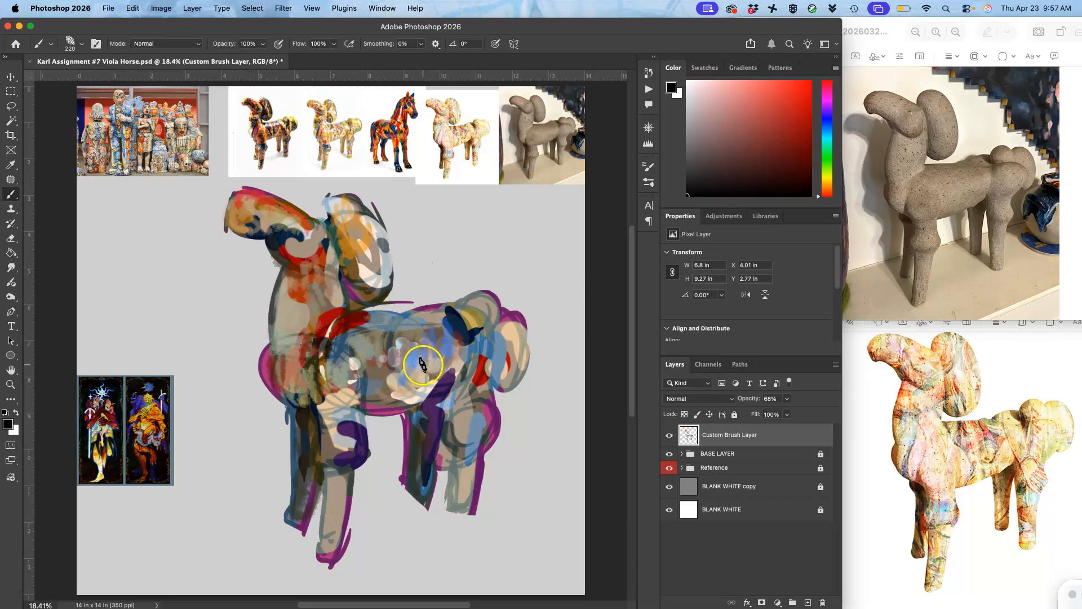
drag(424, 355, 453, 305)
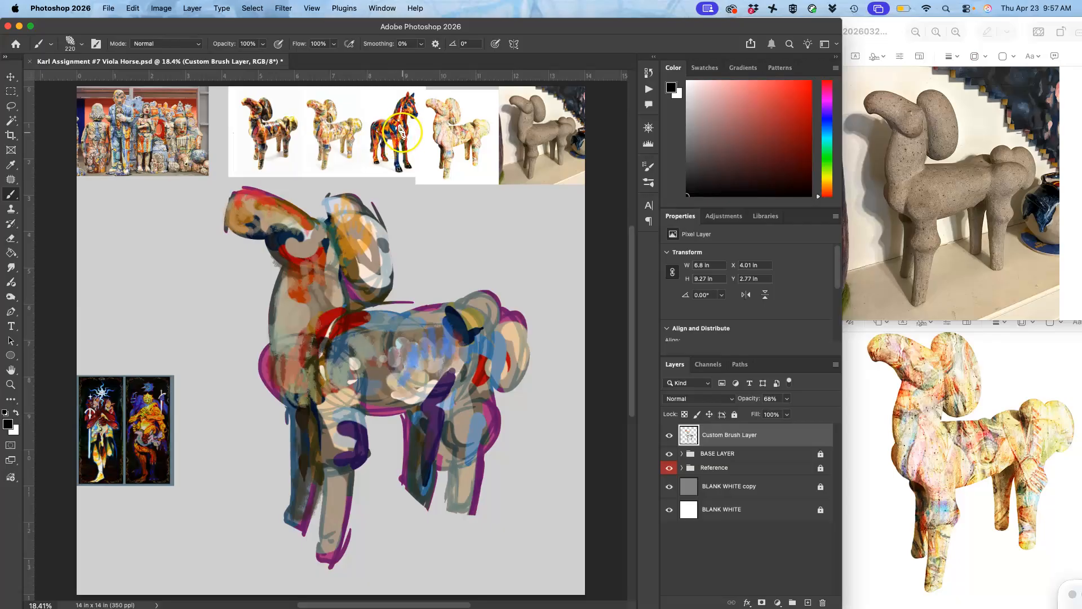
alt+click(404, 130)
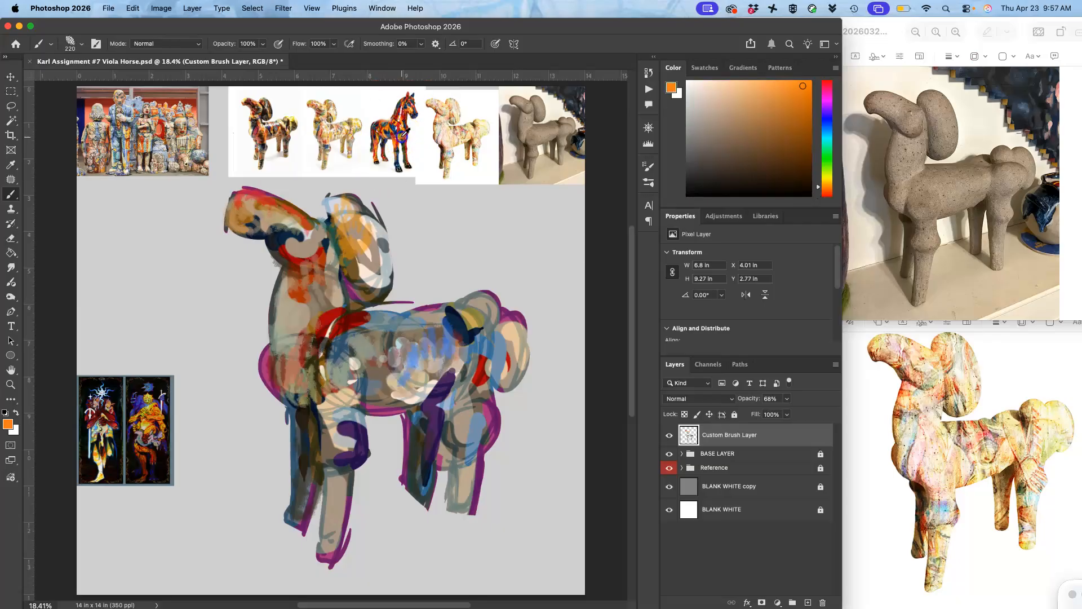
alt+click(405, 130)
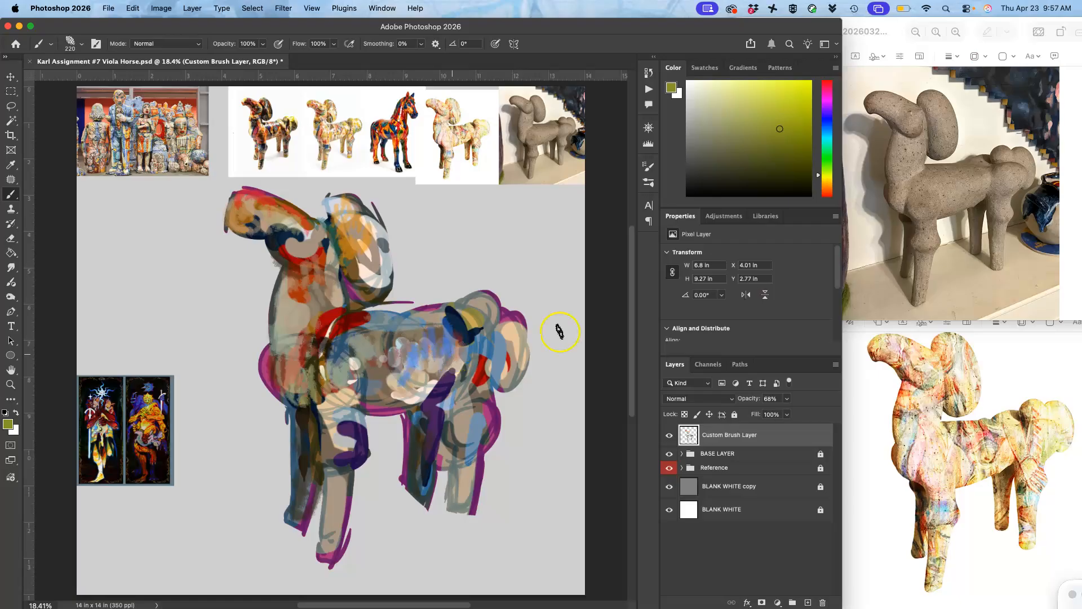
mouse_move(449, 367)
mouse_down()
mouse_move(433, 388)
mouse_move(455, 359)
mouse_up()
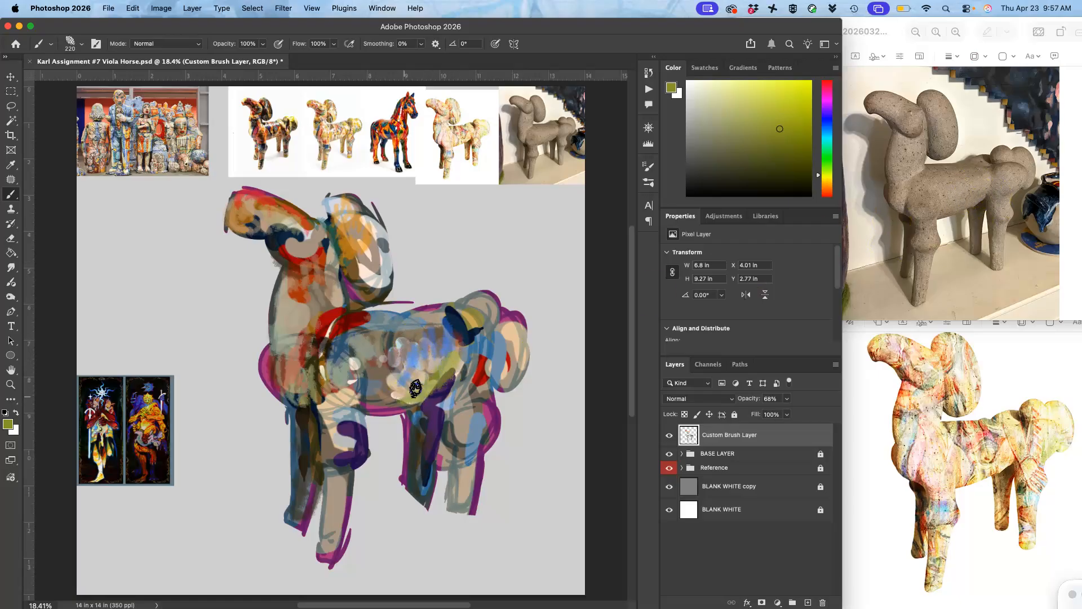
drag(395, 321, 422, 324)
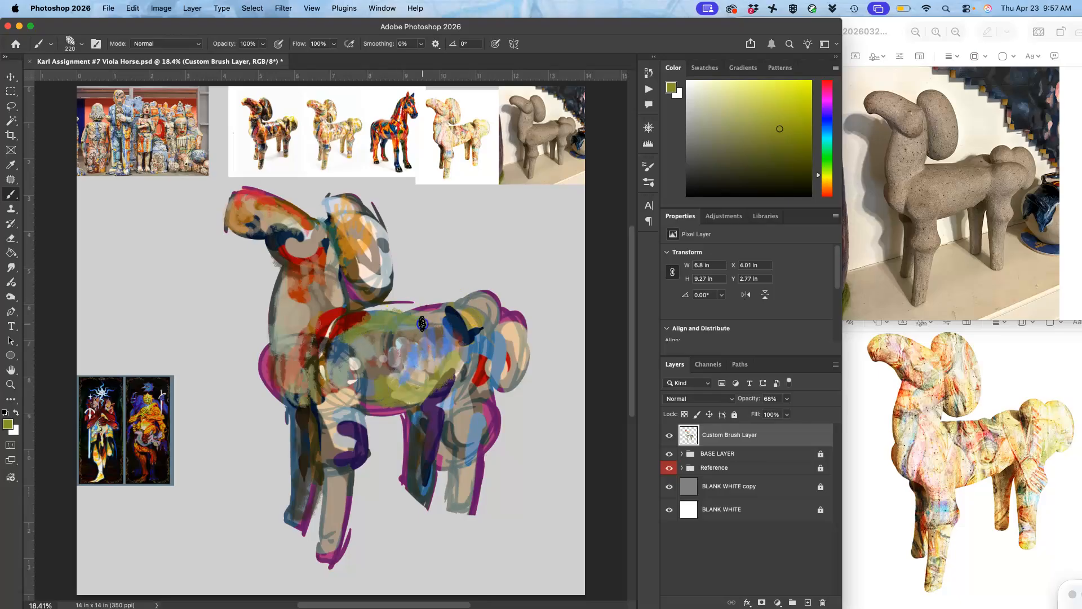
- Sample dark blue from the orange-and-black horse reference and shade the horse's back, body and ear edge
alt+click(395, 126)
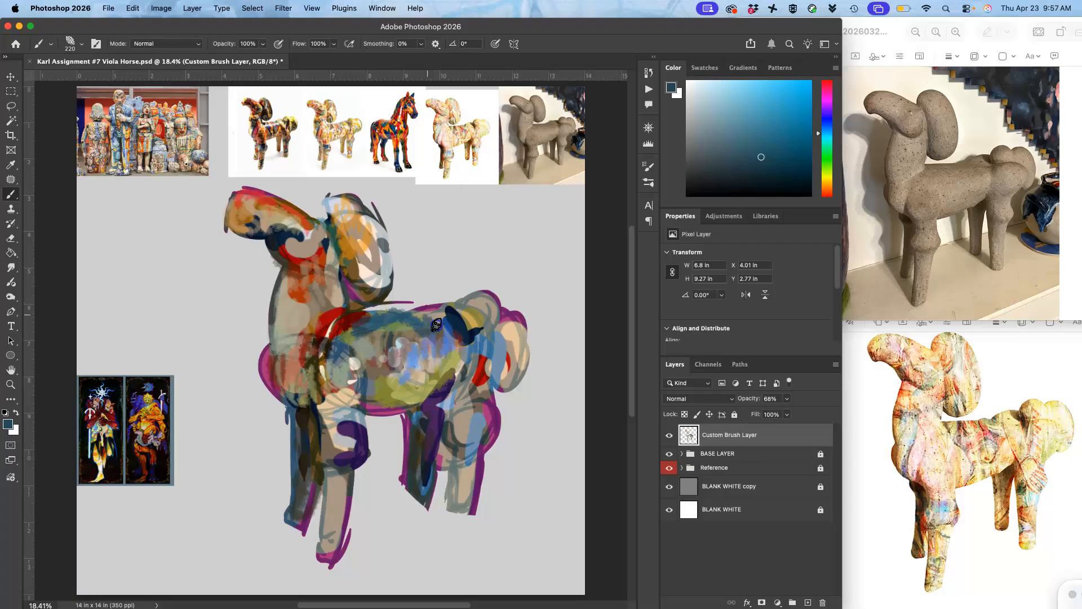
drag(425, 336, 369, 362)
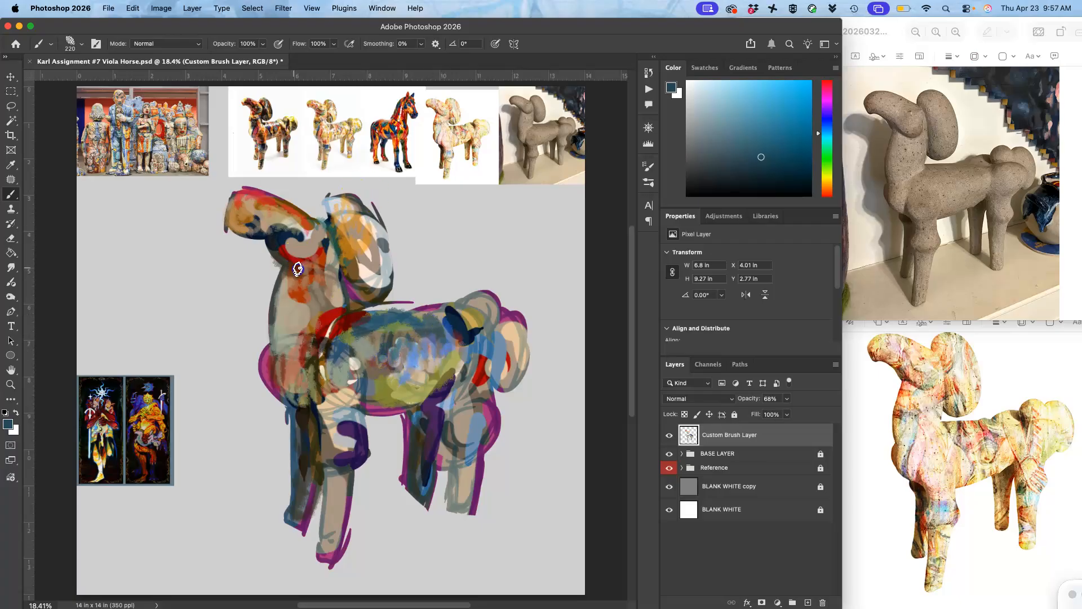
drag(327, 218, 356, 303)
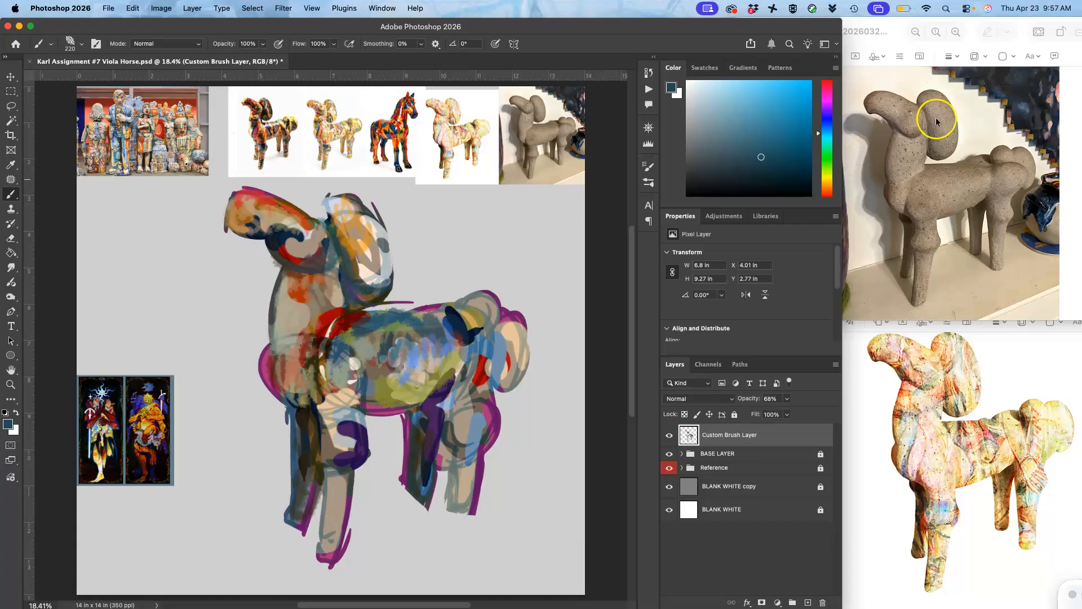
- Sample a pale cream from the light-coloured horse reference and paint highlights on the ear, chest, neck and jaw
alt+click(344, 134)
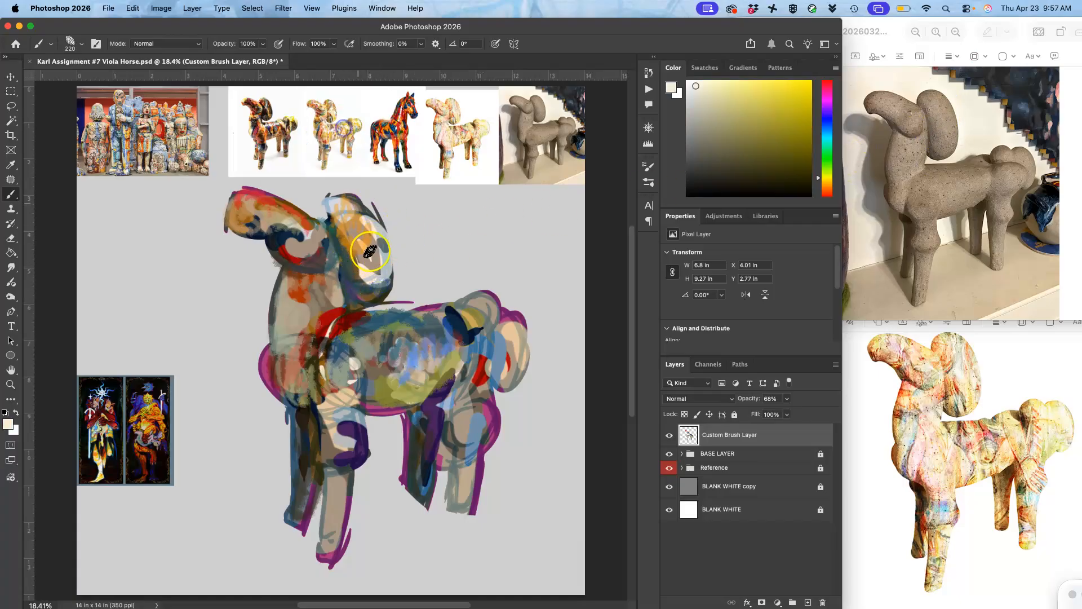
drag(363, 271, 372, 237)
mouse_move(314, 327)
mouse_down()
mouse_move(314, 316)
mouse_move(305, 361)
mouse_up()
mouse_move(291, 299)
mouse_down()
mouse_move(310, 287)
mouse_move(295, 276)
mouse_move(305, 285)
mouse_up()
drag(308, 248, 308, 252)
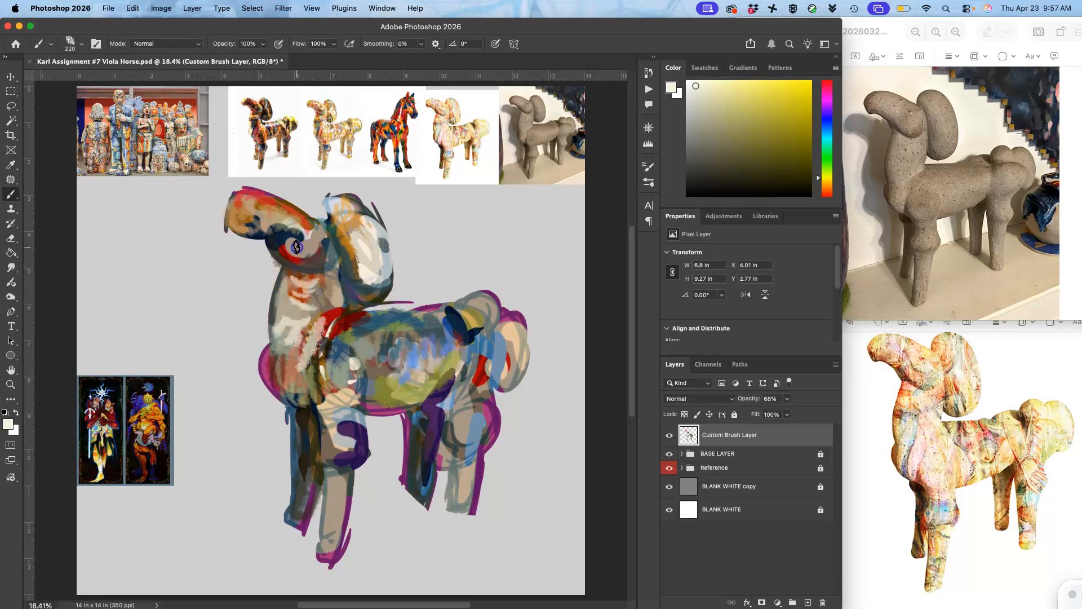
- Paint the horse's head and cheek with sampled red, olive green and yellow
alt+click(270, 196)
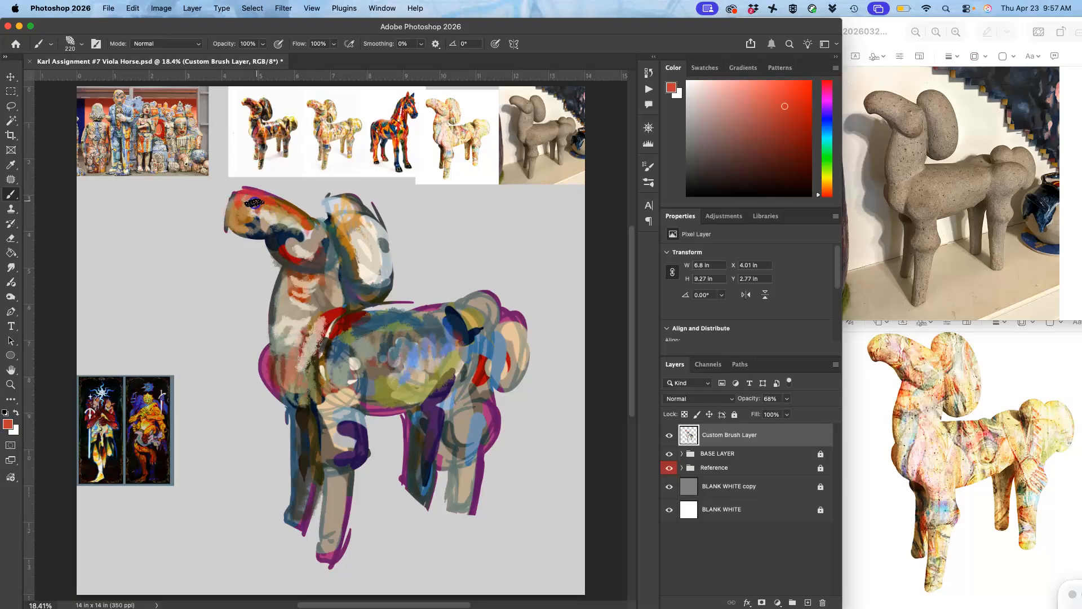
alt+click(392, 391)
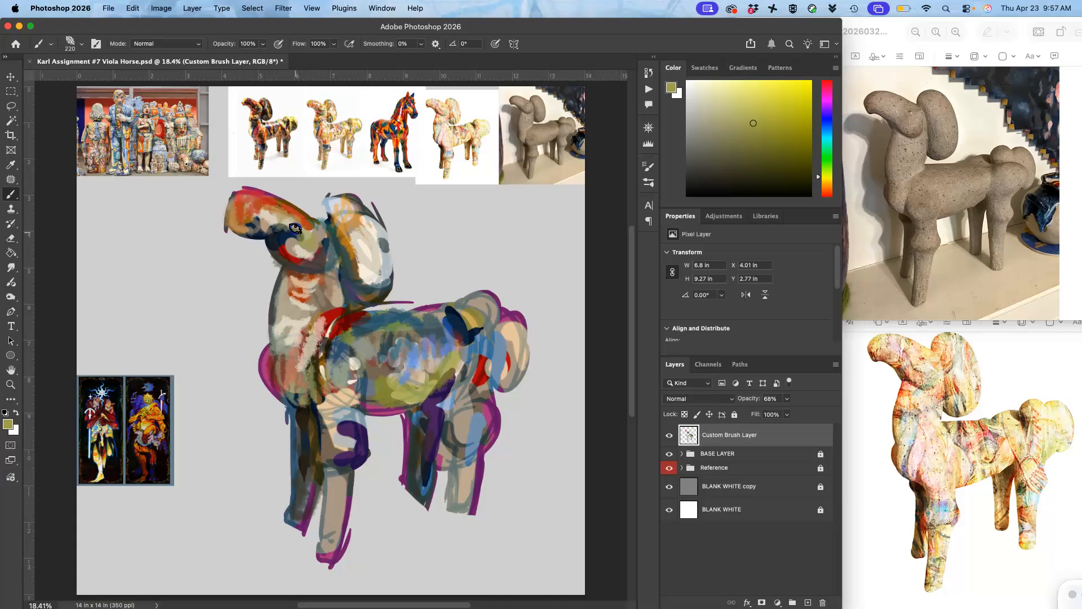
alt+click(329, 138)
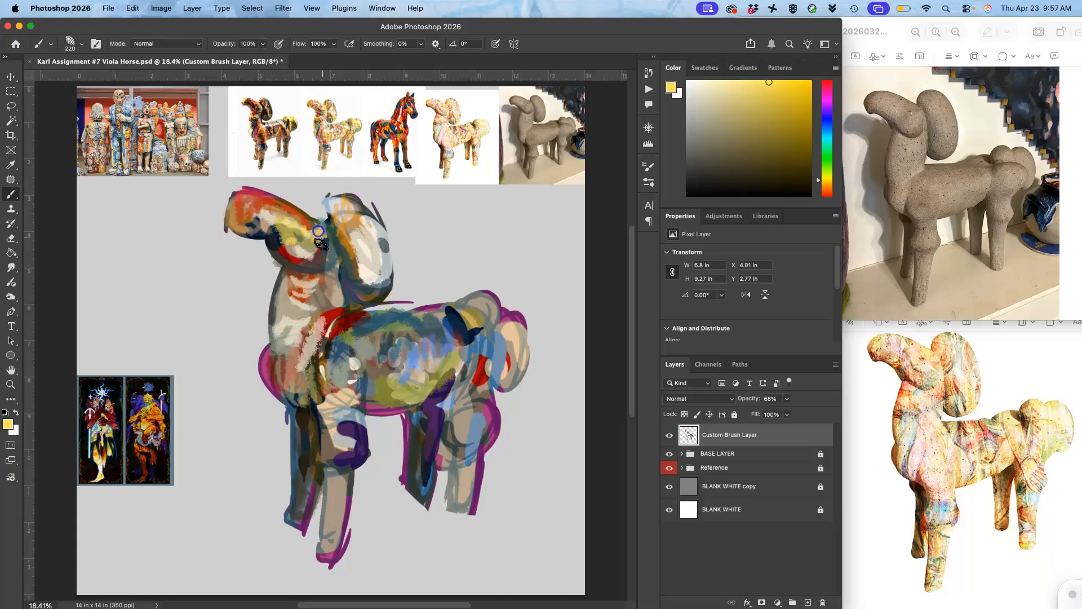
- Build up the horse's neck and chest with sampled burnt orange, light beige and yellow strokes
alt+click(284, 280)
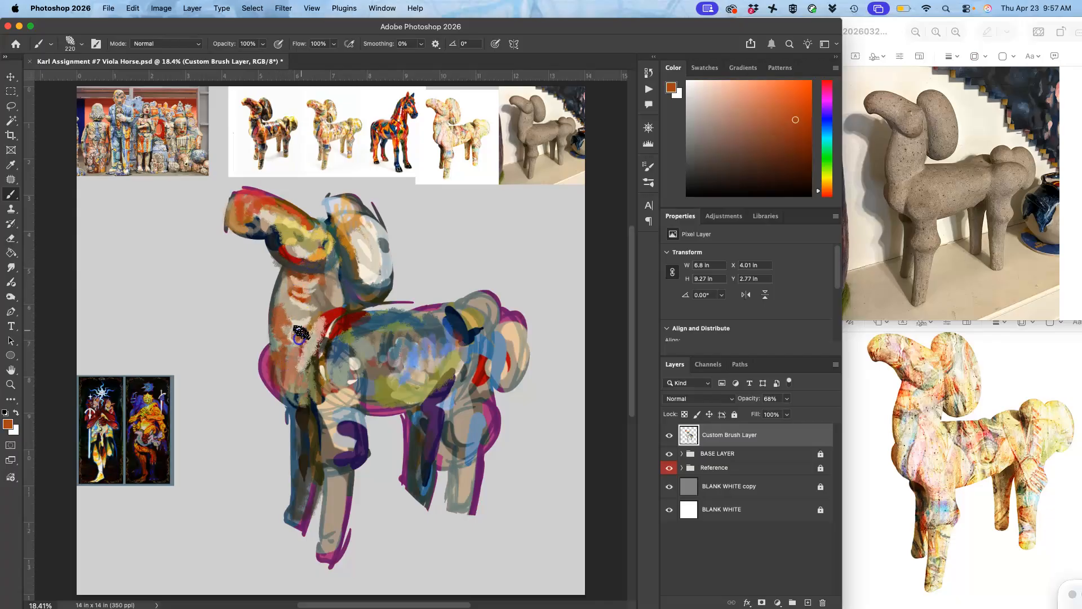
alt+click(307, 252)
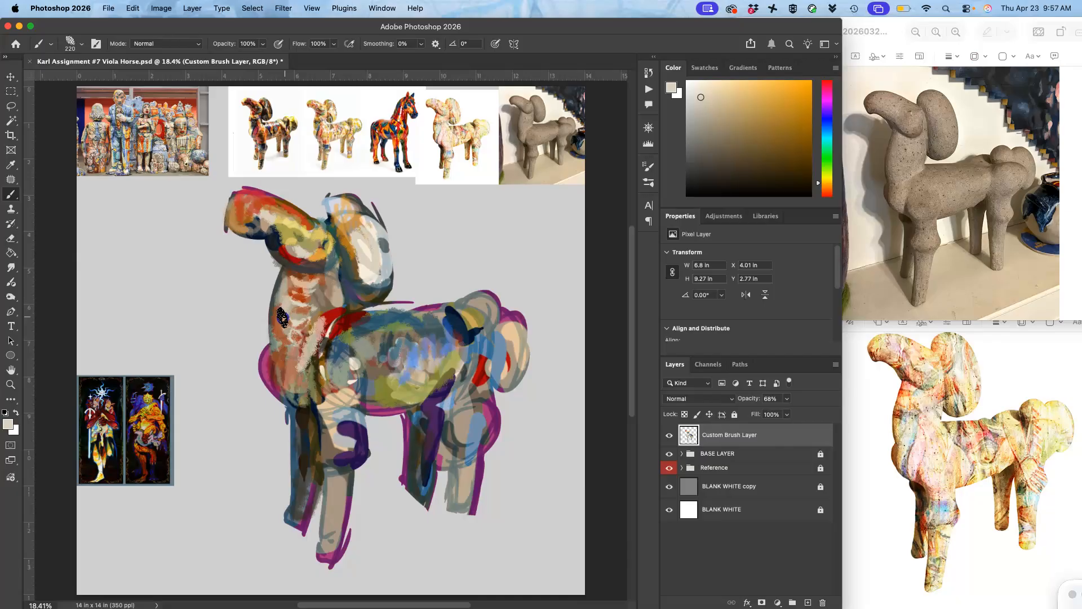
alt+click(316, 236)
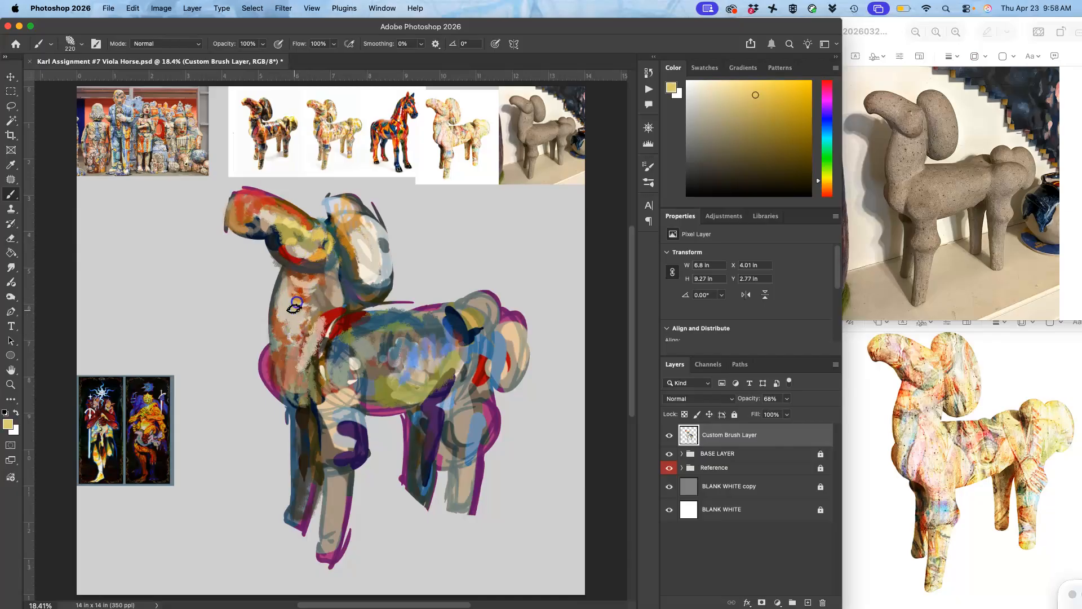
drag(314, 321, 301, 360)
- Paint the horse's shoulder and the top of the near front leg with sampled yellow, grey-green and brown
alt+click(330, 241)
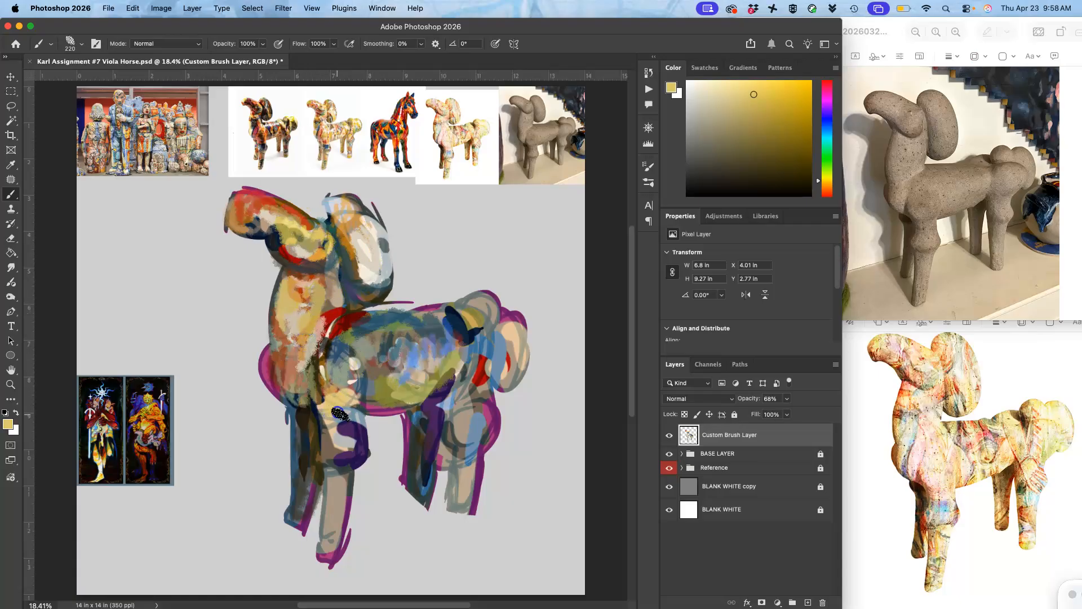
alt+click(336, 294)
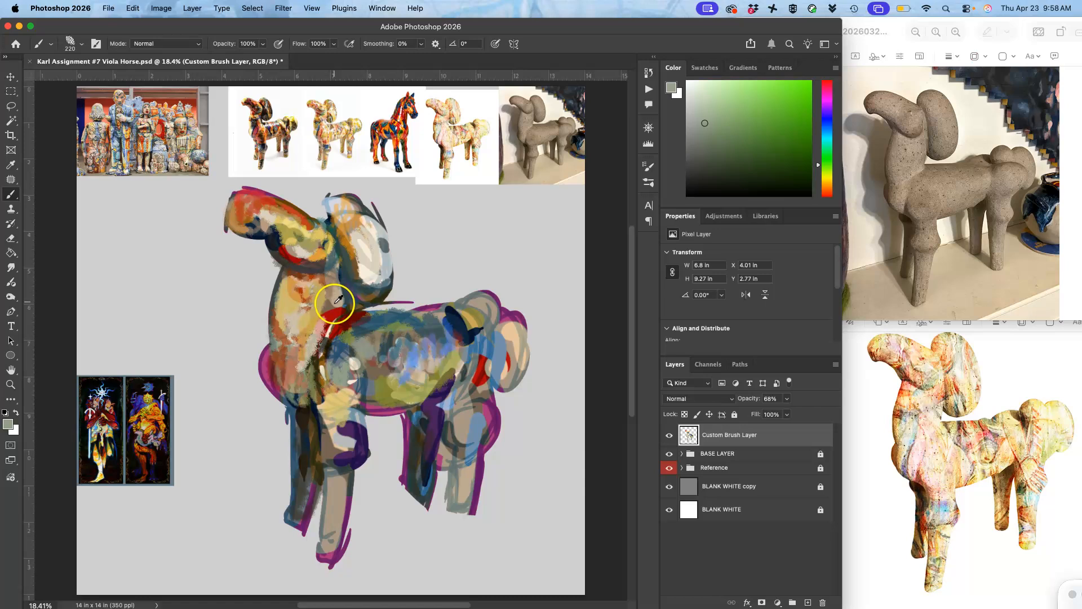
alt+click(336, 381)
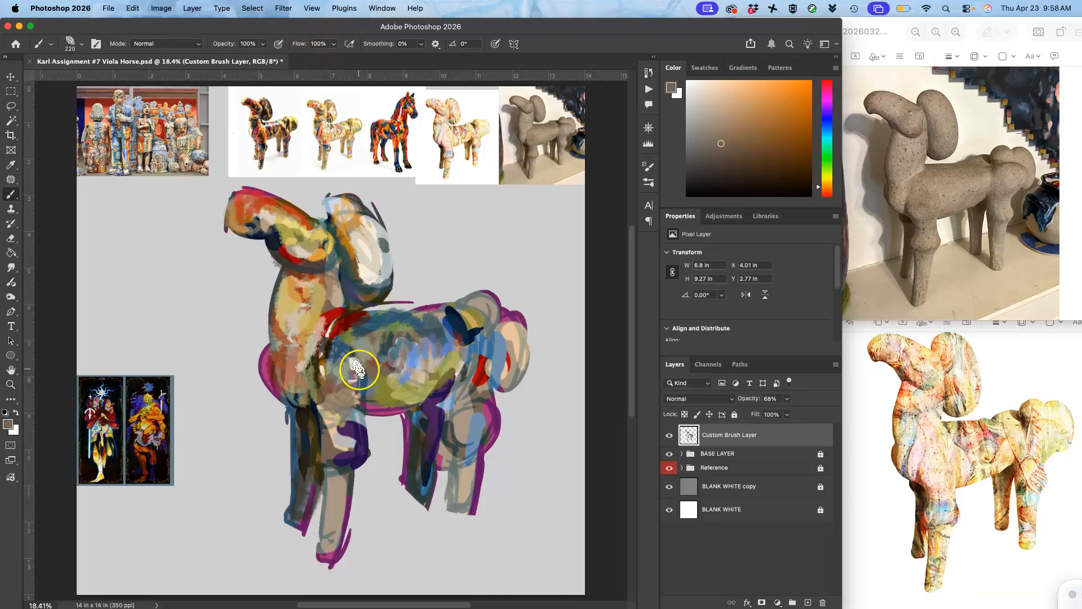
- Layer sampled golden tan and olive strokes over the horse's large ear
alt+click(317, 311)
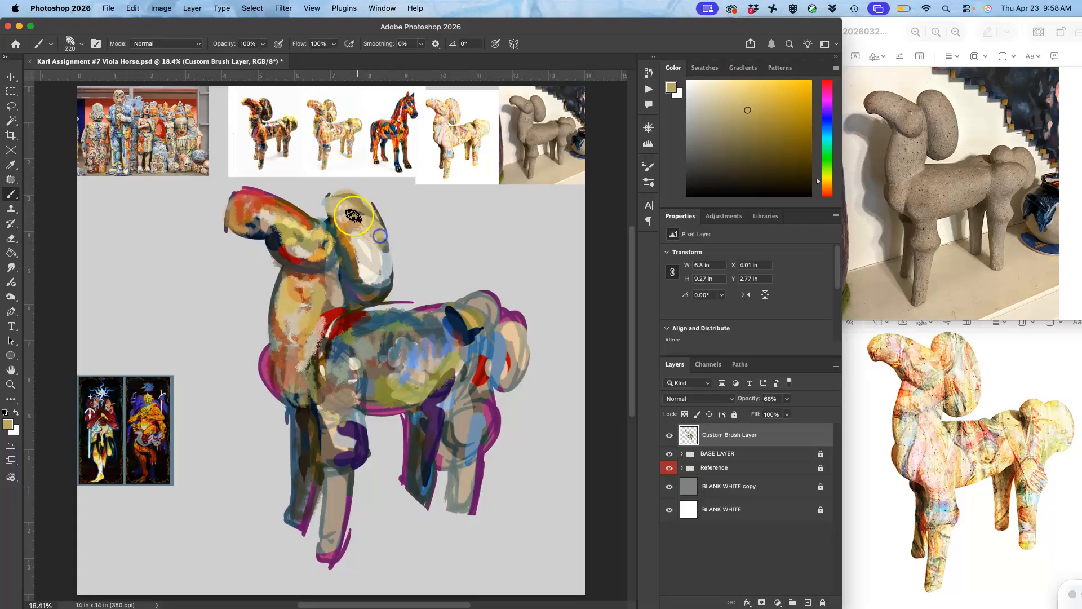
mouse_move(379, 248)
mouse_down()
mouse_move(378, 281)
mouse_move(347, 286)
mouse_up()
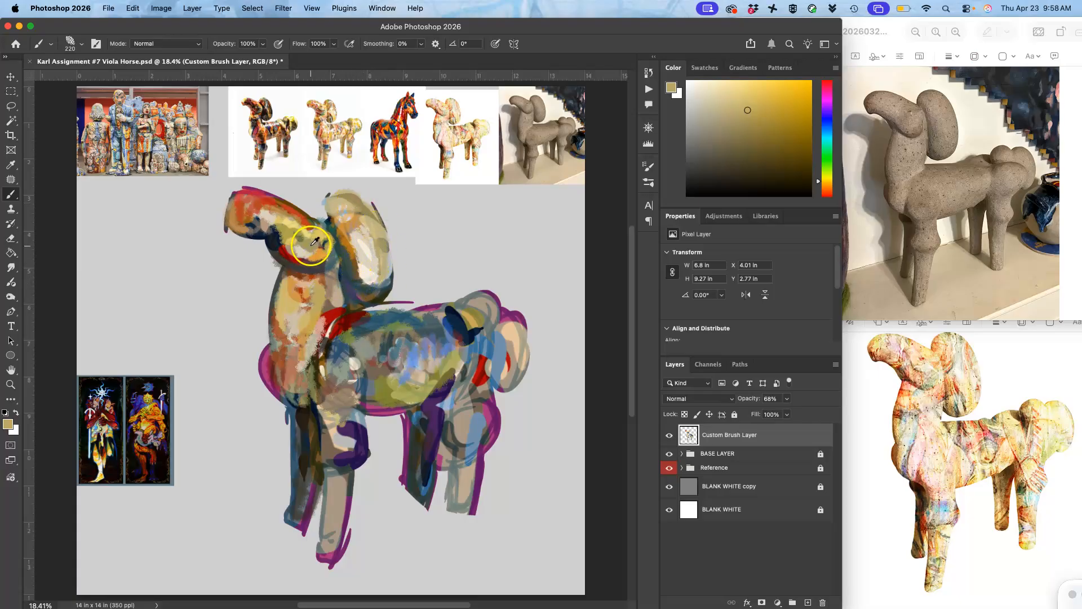
alt+click(305, 247)
mouse_move(356, 222)
mouse_down()
mouse_move(343, 200)
mouse_move(330, 206)
mouse_move(334, 219)
mouse_move(337, 195)
mouse_up()
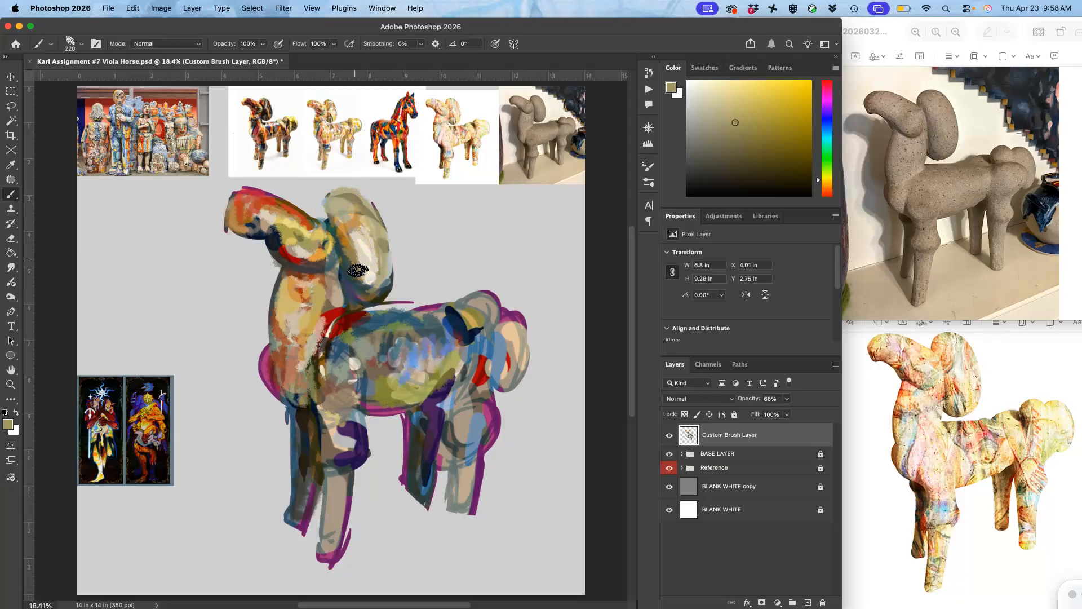
- Touch up the neck and jaw with olive, and streak the upper body with red sampled from the cheek
mouse_move(317, 310)
mouse_down()
mouse_move(313, 239)
mouse_move(290, 223)
mouse_up()
drag(279, 269, 307, 283)
alt+click(298, 262)
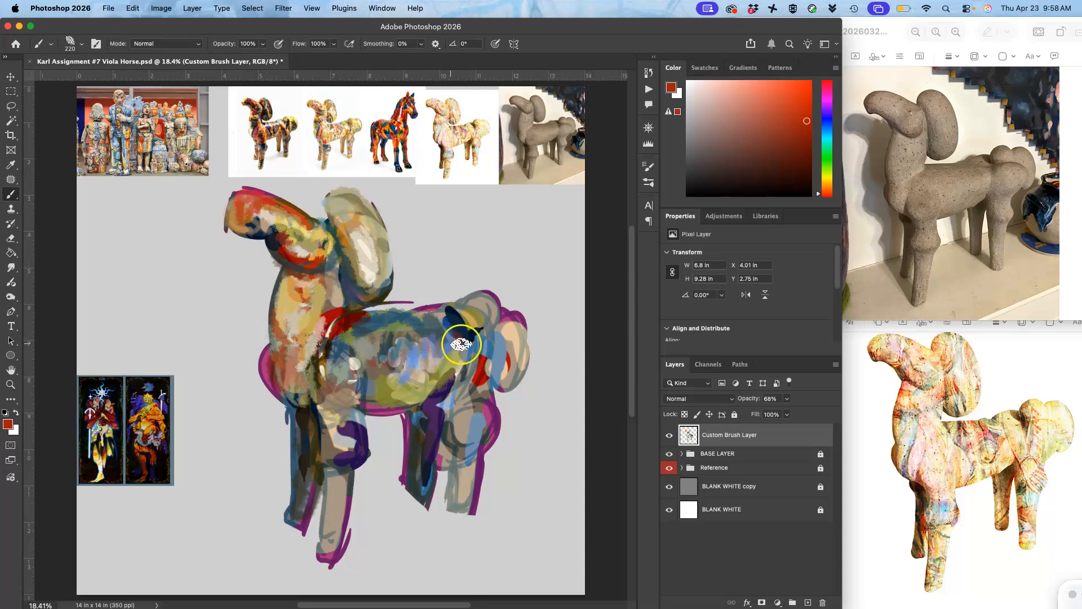
drag(457, 329, 440, 348)
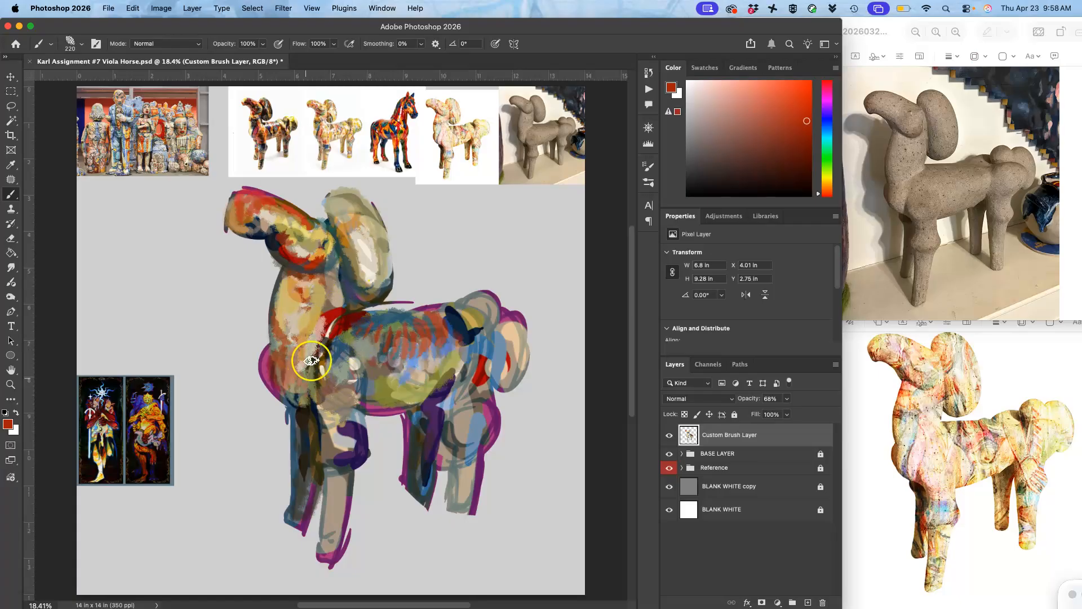
- Paint the lower chest with sampled purple and pale beige, and the far front leg with sampled red
alt+click(348, 433)
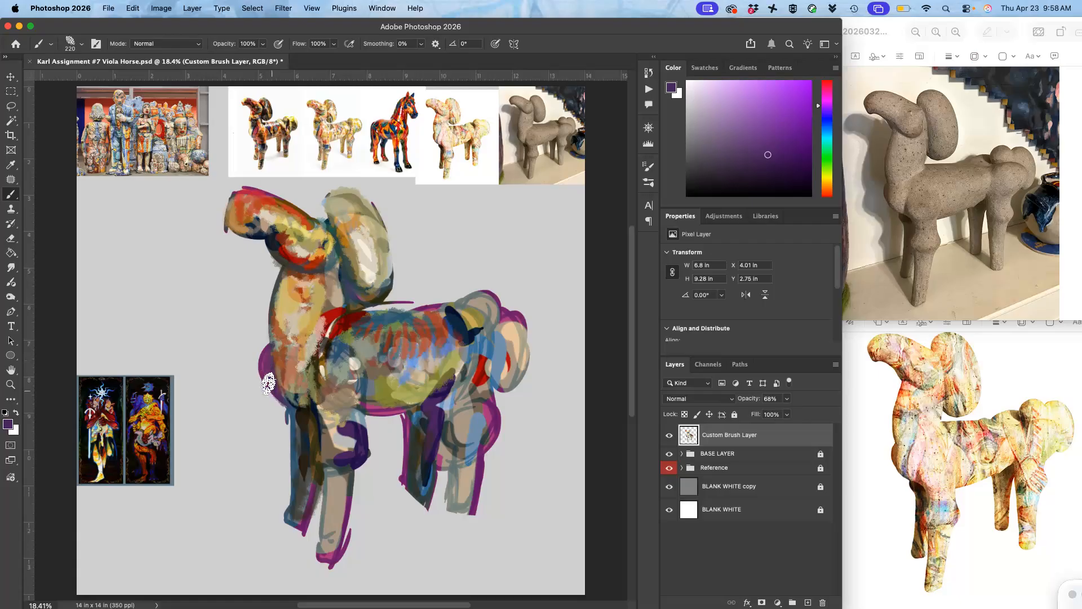
alt+click(296, 315)
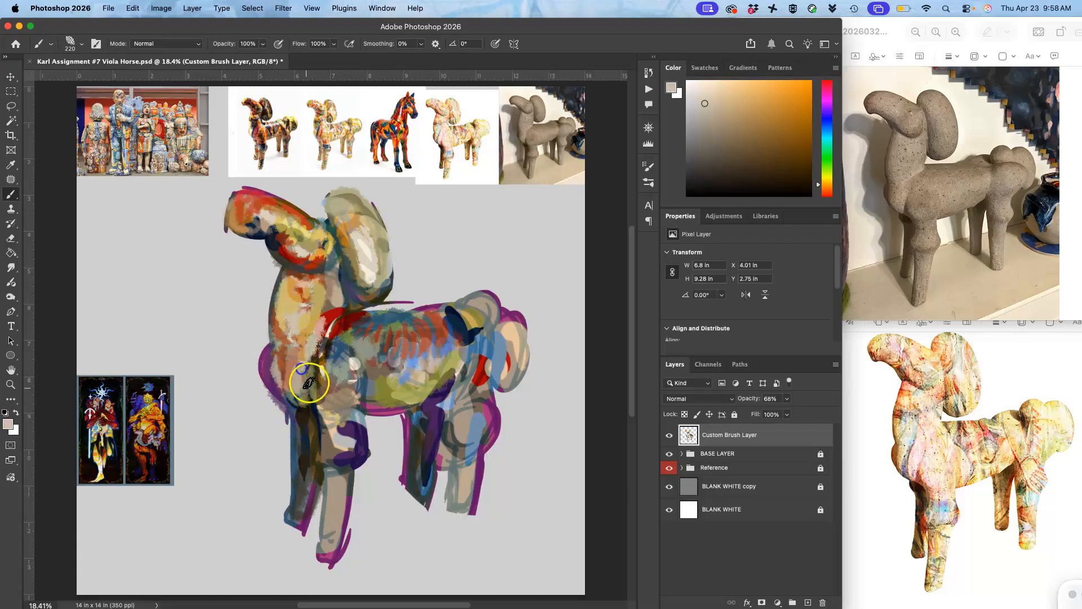
alt+click(300, 258)
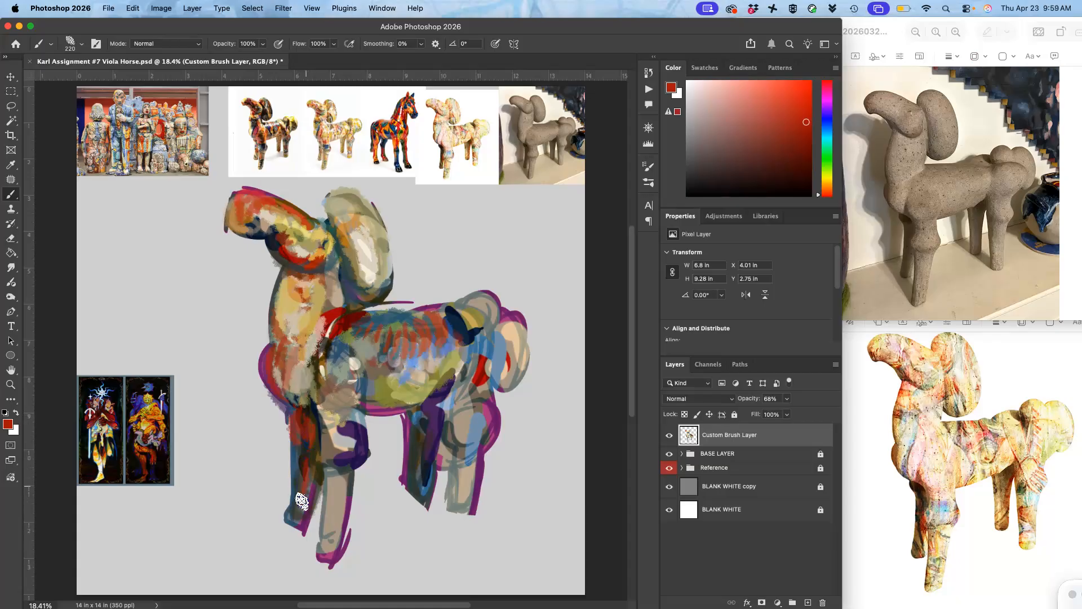
- Blend sampled grey into the body and paint sampled brown over the near front leg and its purple knee
alt+click(376, 355)
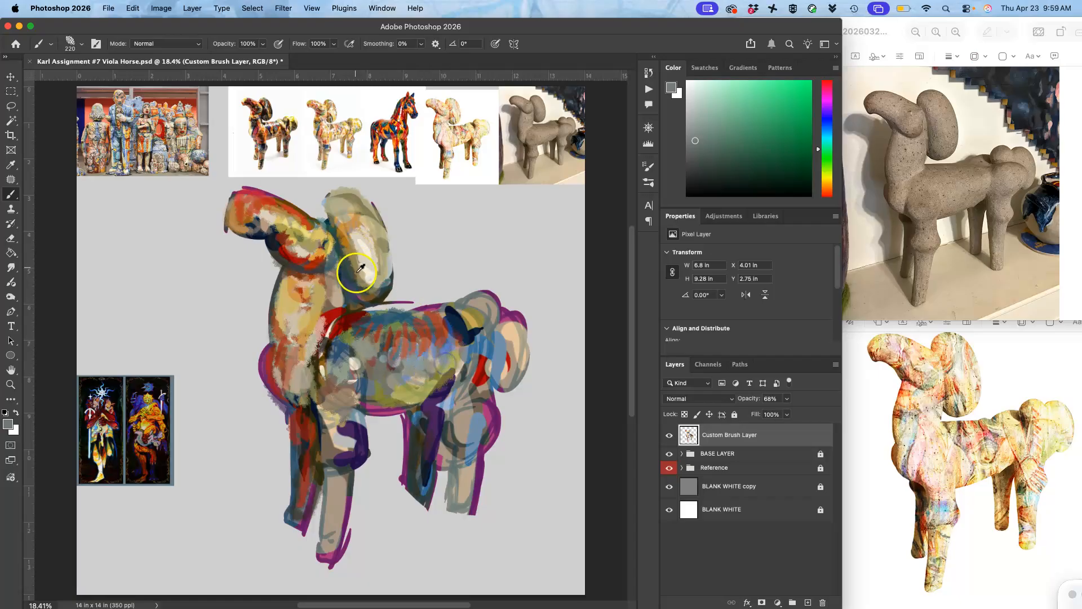
alt+click(324, 279)
mouse_move(333, 294)
mouse_down()
mouse_move(323, 318)
mouse_move(417, 429)
mouse_move(377, 394)
mouse_move(347, 412)
mouse_up()
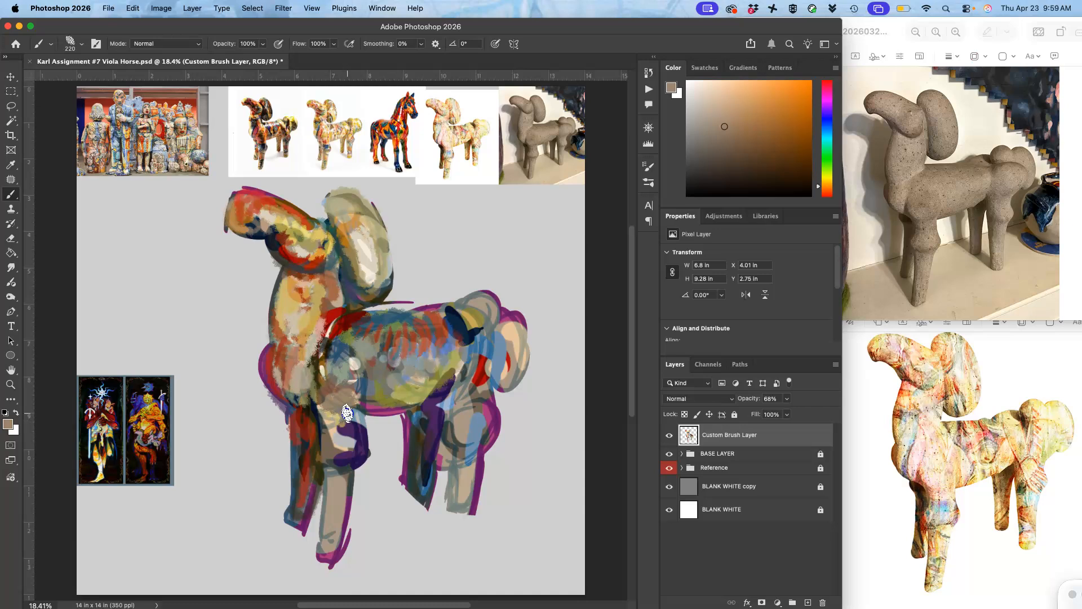
drag(361, 452, 336, 456)
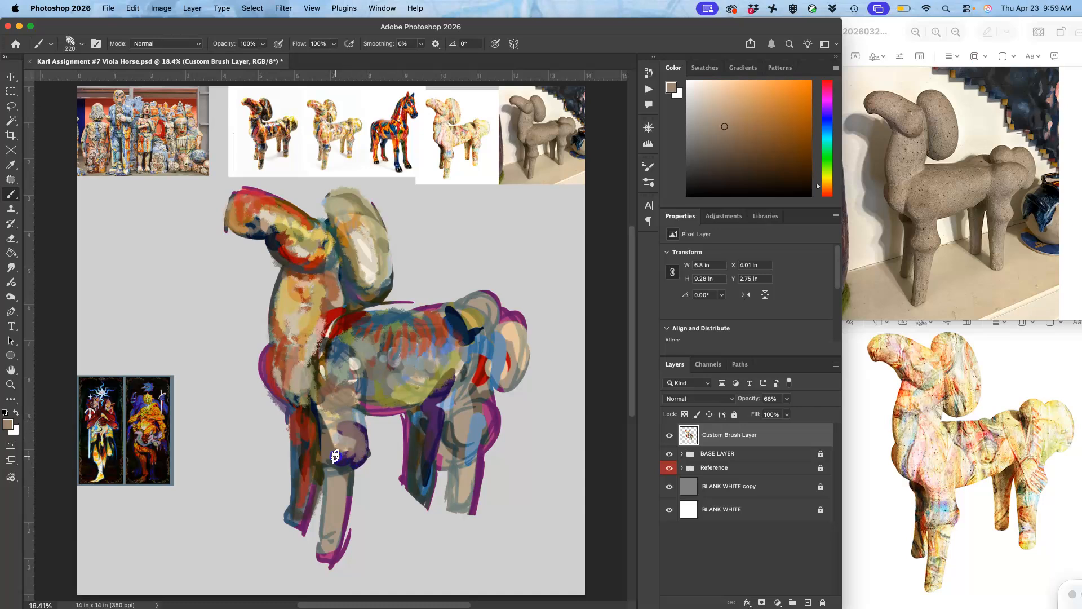
- Blend sampled orange-brown over the shoulder and body, and add sampled golden tan at the haunch
alt+click(331, 290)
drag(333, 330, 324, 325)
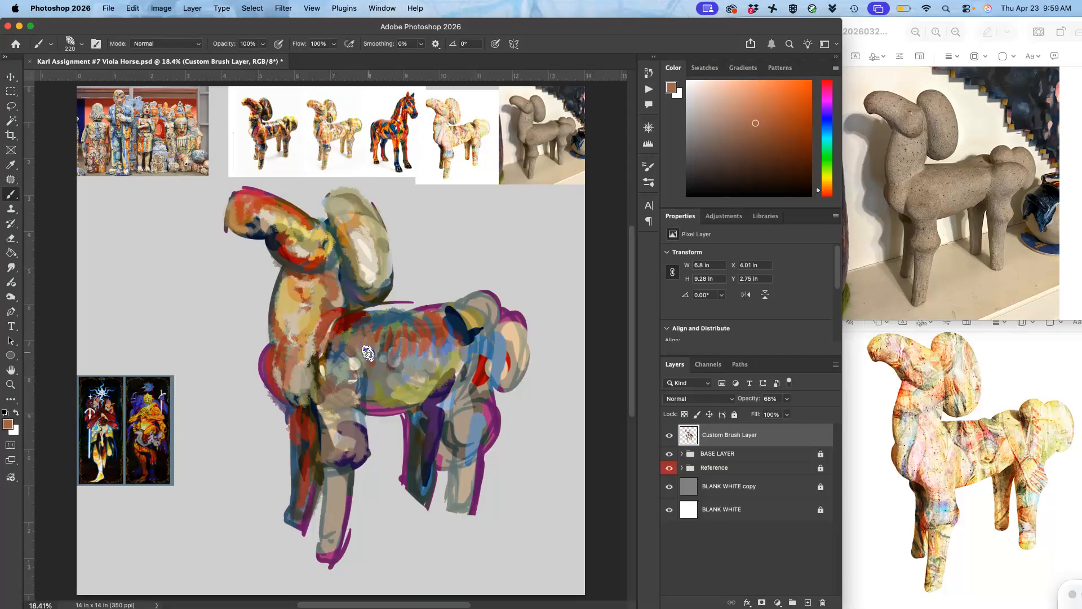
click(451, 361)
drag(339, 306, 324, 300)
alt+click(317, 307)
mouse_move(443, 401)
mouse_down()
mouse_move(477, 354)
mouse_move(468, 336)
mouse_move(449, 336)
mouse_move(456, 323)
mouse_move(462, 369)
mouse_up()
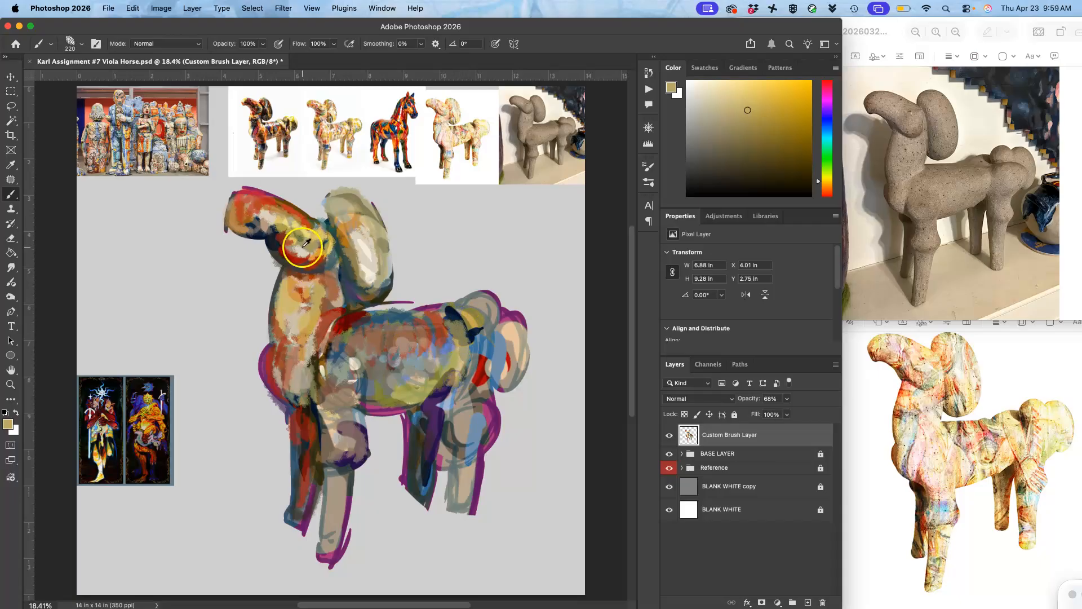
- Add sampled red at the haunch, and shade the hindquarters, far legs and throat with sampled dark blue
alt+click(295, 258)
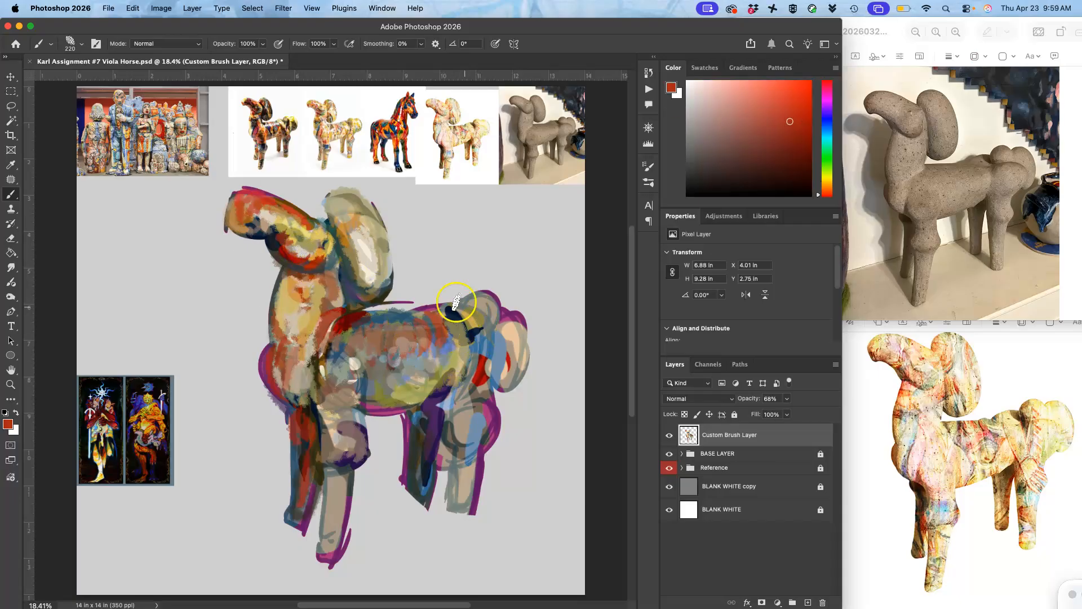
alt+click(463, 318)
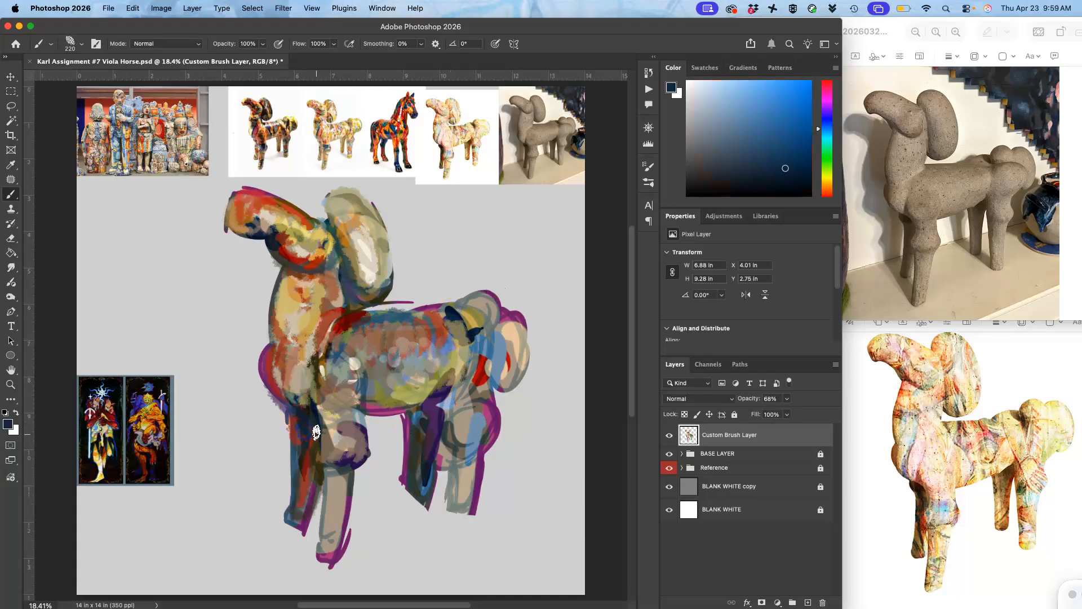
drag(442, 394, 427, 414)
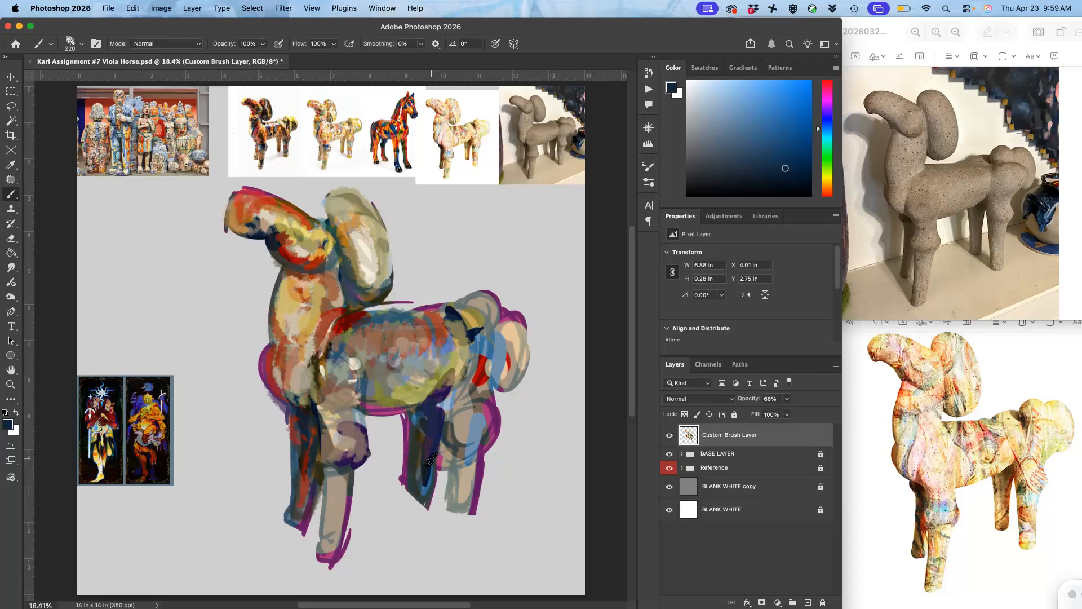
drag(454, 319, 463, 326)
click(288, 274)
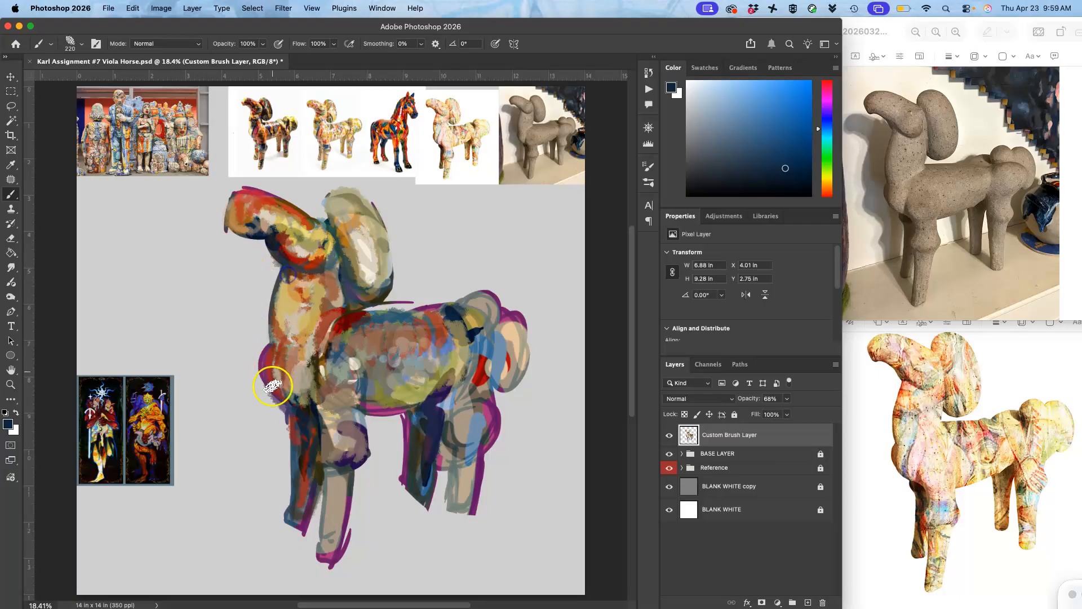
- Work sampled green, dark red and olive strokes into the horse's back and body
alt+click(409, 391)
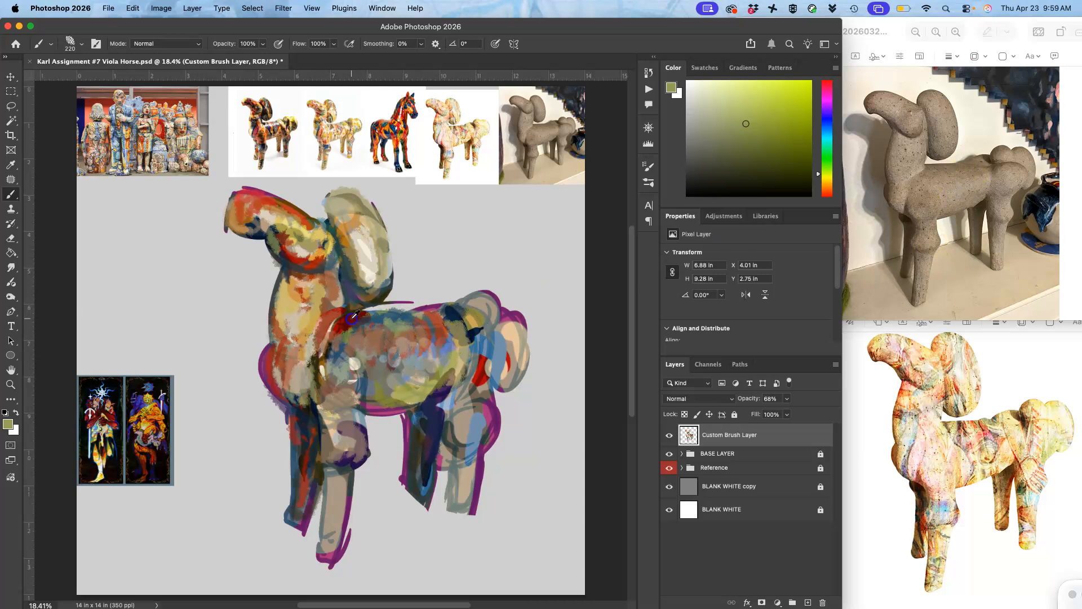
alt+click(353, 318)
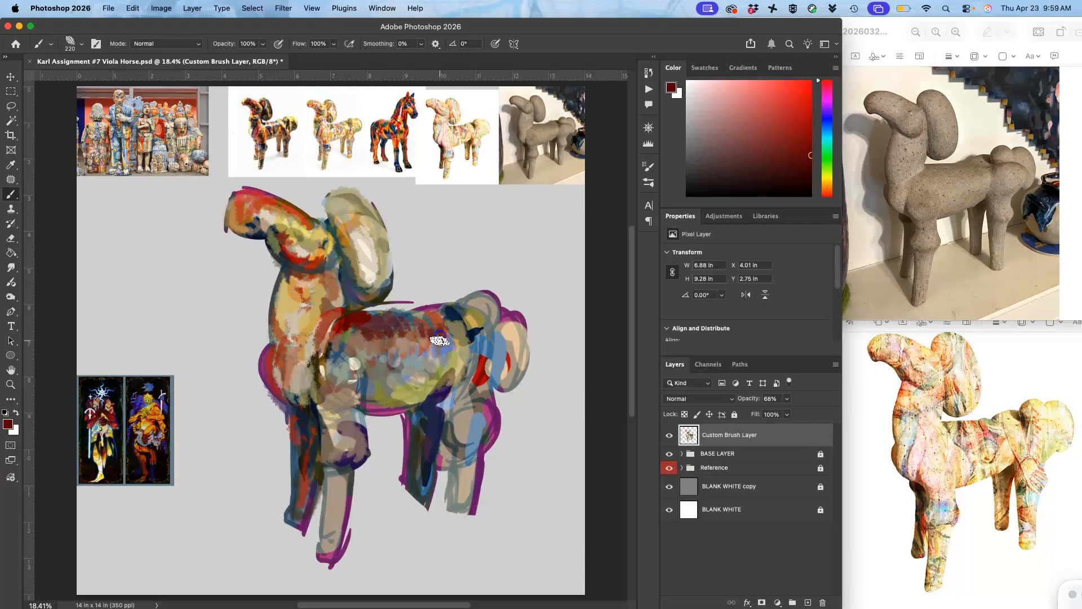
alt+click(299, 240)
mouse_move(427, 355)
mouse_down()
mouse_move(403, 330)
mouse_move(407, 342)
mouse_move(382, 333)
mouse_move(384, 350)
mouse_move(399, 323)
mouse_move(437, 333)
mouse_up()
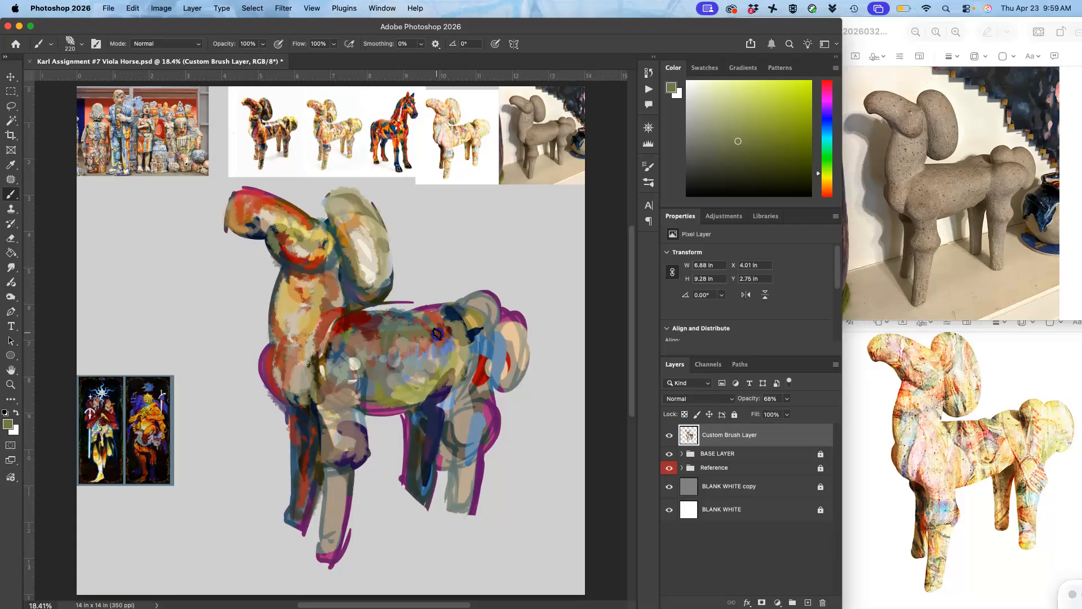
- Shade the far hind leg and near front leg with olive, and sample orange-red from the back for the front leg
drag(423, 496, 427, 429)
drag(322, 407, 327, 438)
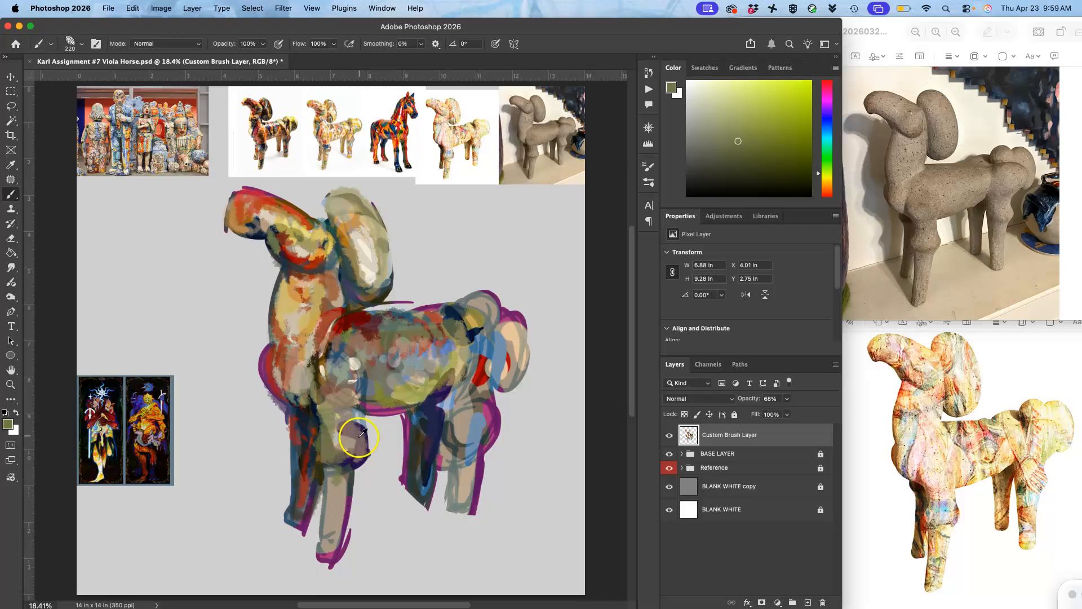
alt+click(432, 314)
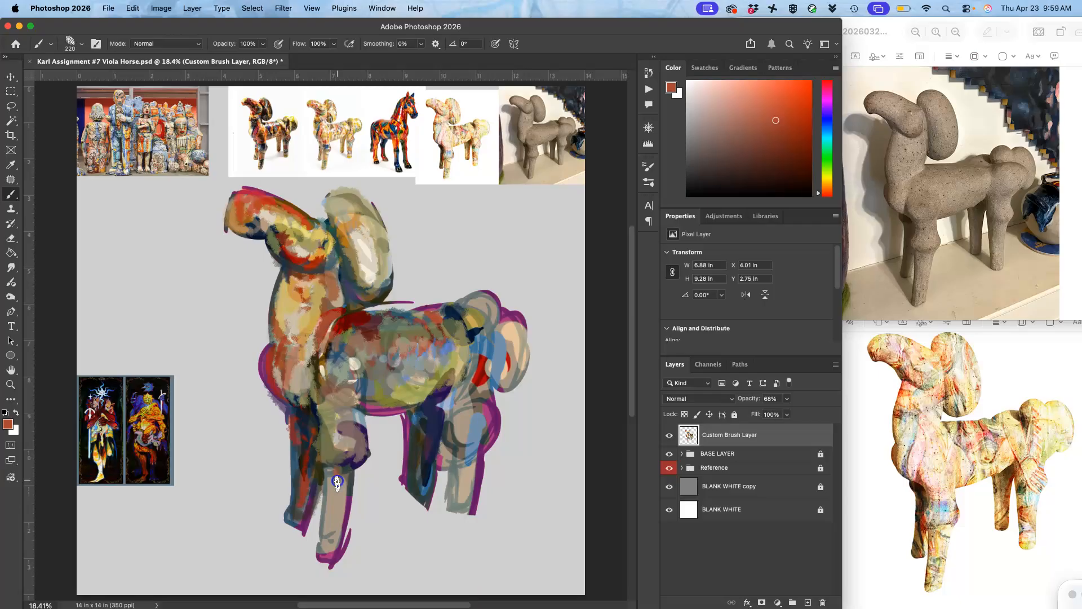